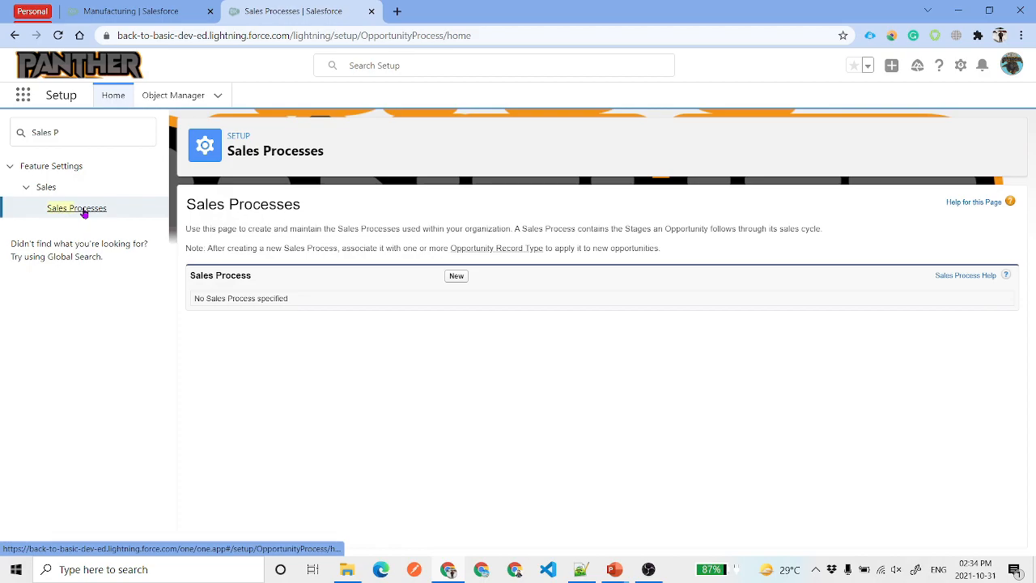
Step: Open the Object Manager in a separate browser tab, find the Opportunity object and show its record types
middle_click(157, 101)
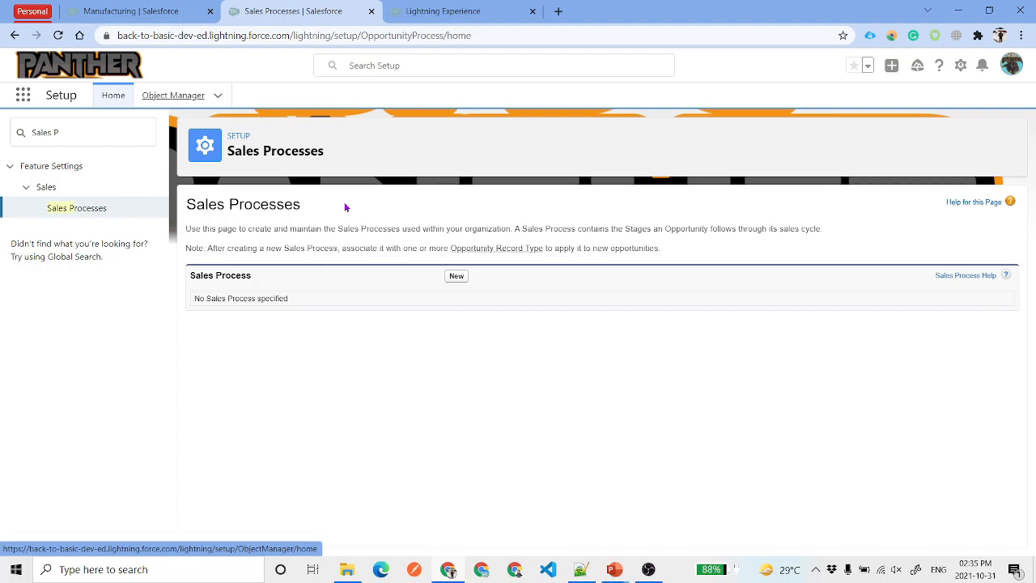
left_click(479, 10)
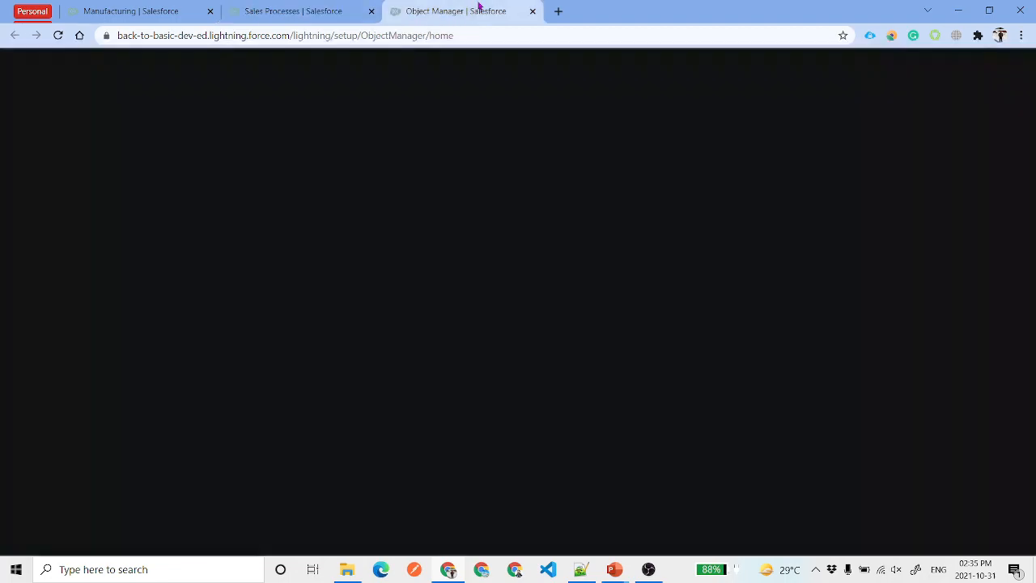
left_click(794, 132)
type("oppo")
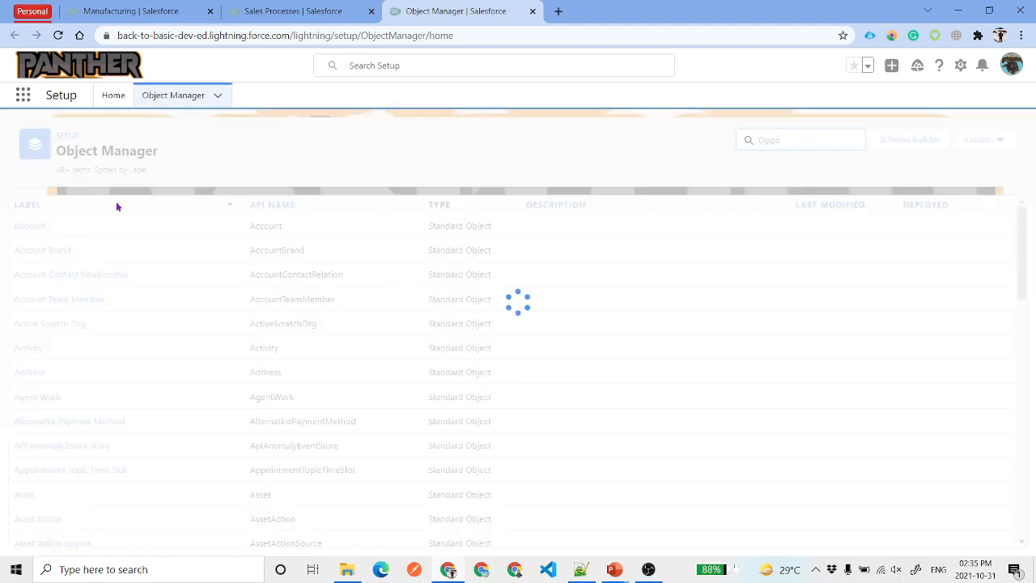
left_click(60, 224)
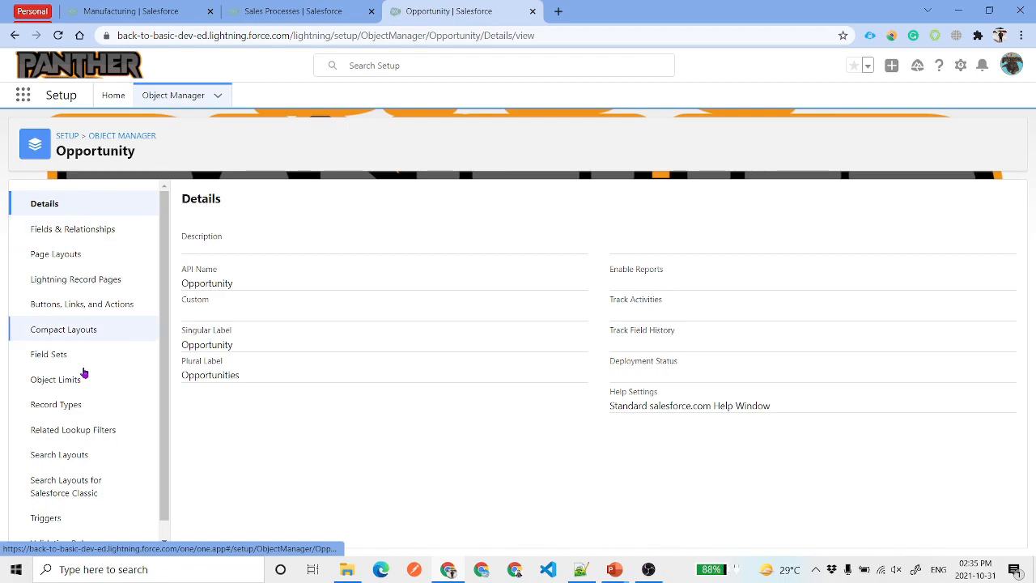
scroll(89, 348, "down", 1)
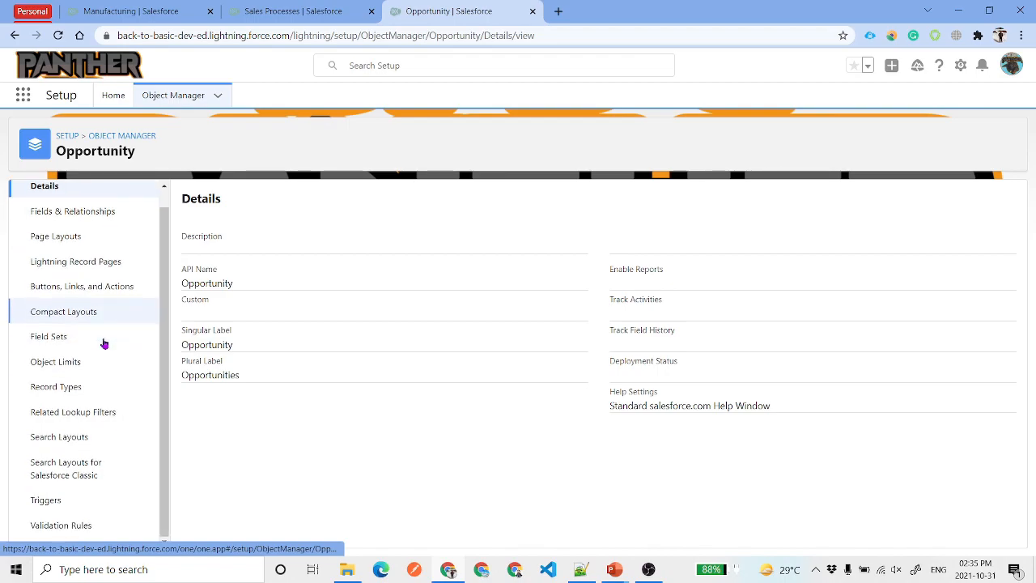
left_click(72, 390)
Step: Try to create a new Opportunity record type, read the sales process requirement and return to the record type list
left_click(883, 203)
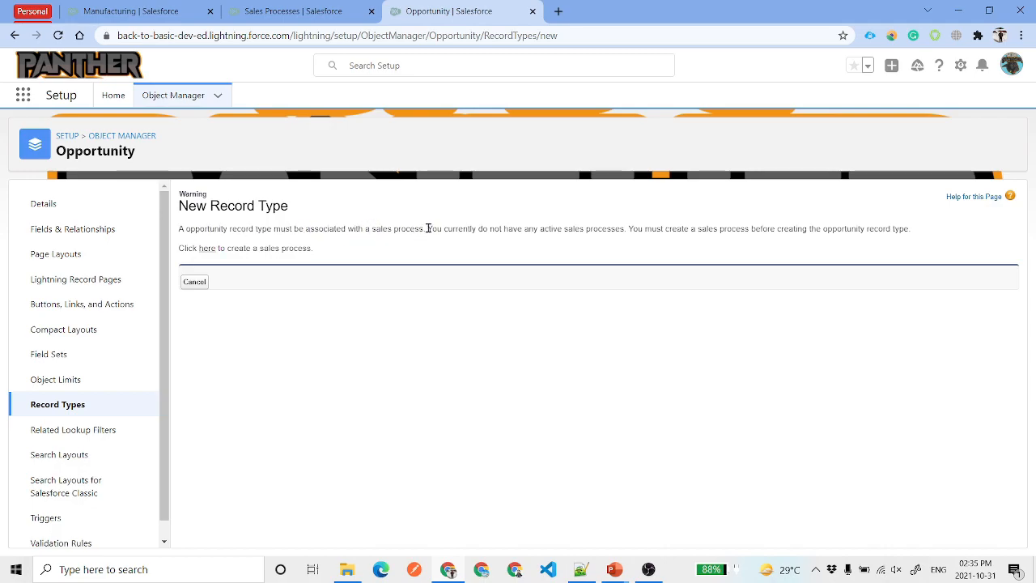
left_click_drag(427, 229, 348, 228)
left_click(463, 274)
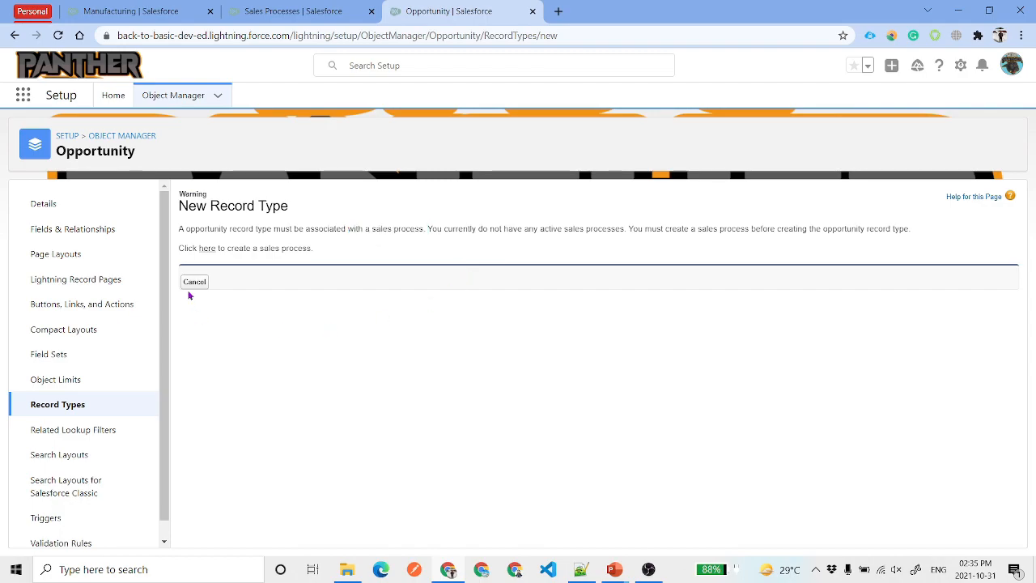
left_click(60, 411)
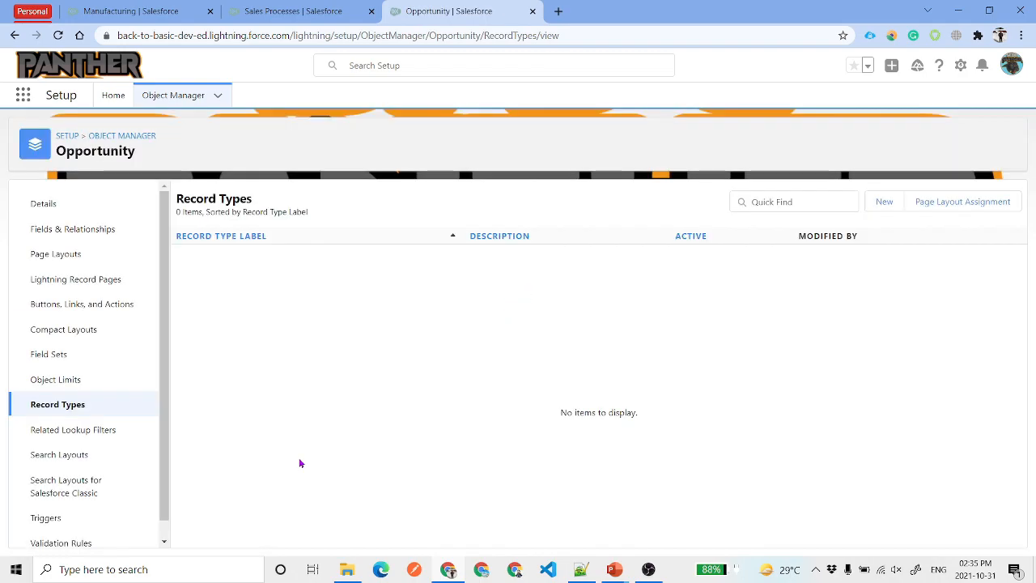
Step: Create a new sales process named Opportunity Sales based on the Master process and save it
left_click(298, 8)
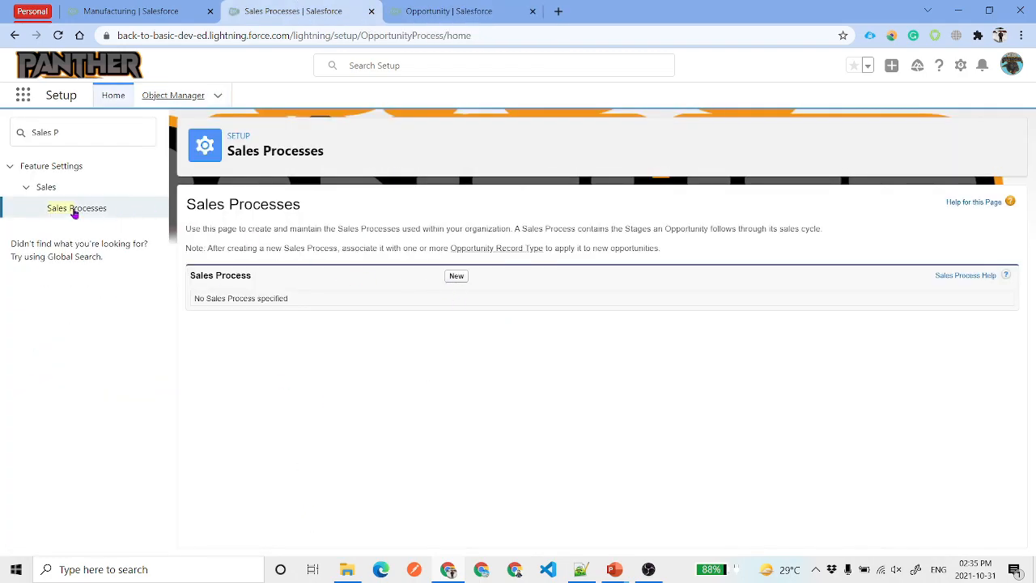
left_click_drag(89, 133, 2, 134)
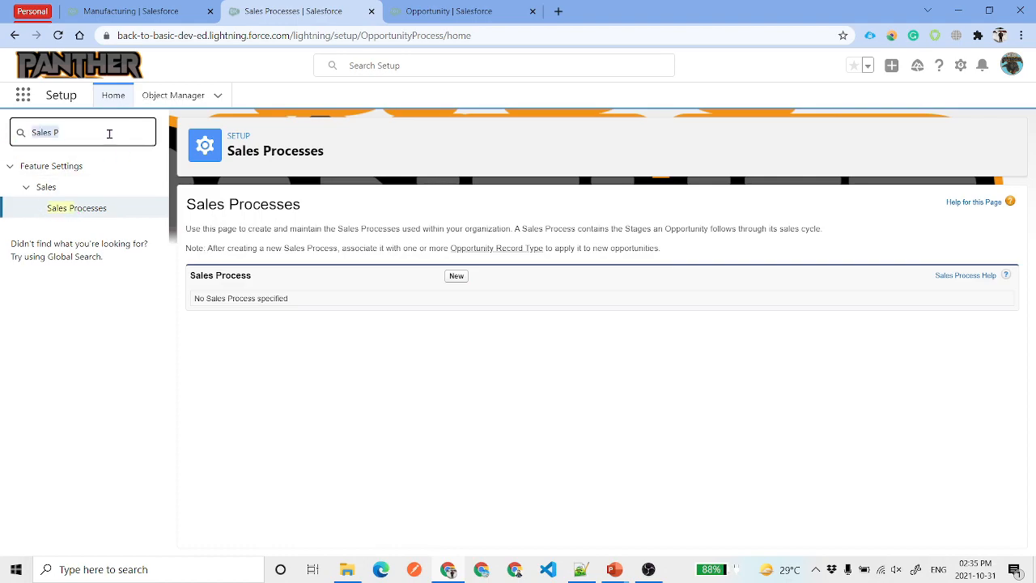
left_click(457, 276)
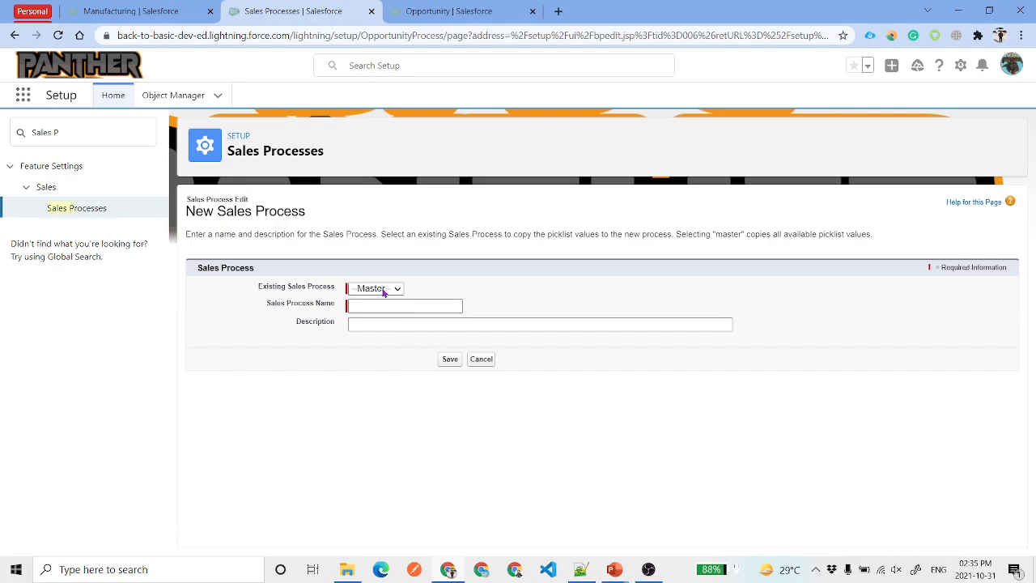
left_click(389, 304)
type("Opportunity Sales")
left_click(451, 361)
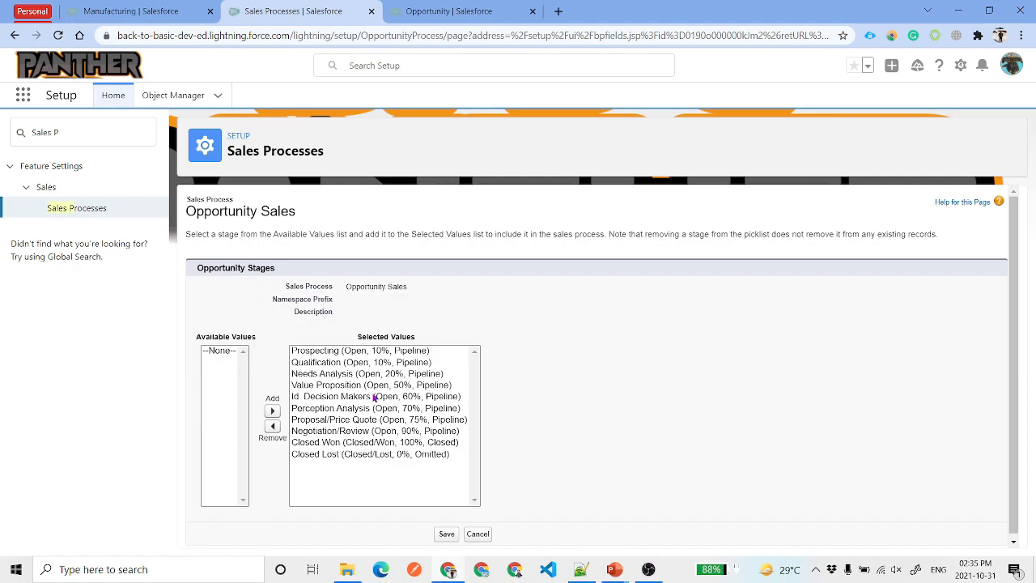
Step: Keep all opportunity stages from Prospecting to Closed Lost as selected values and save the Opportunity Sales process
scroll(404, 459, "down", 1)
left_click_drag(401, 450, 336, 347)
left_click(494, 468)
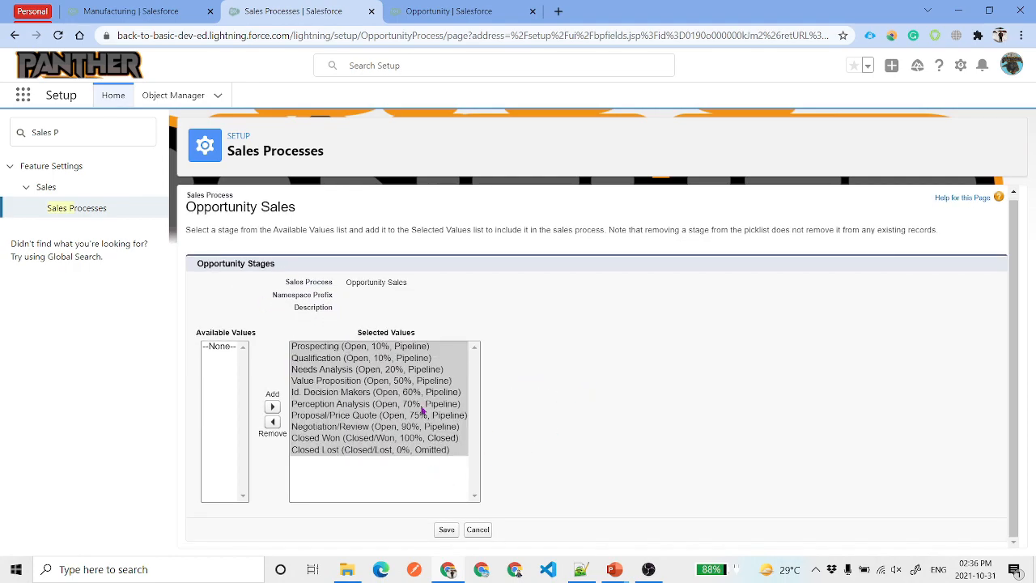
left_click(331, 348)
left_click(570, 332)
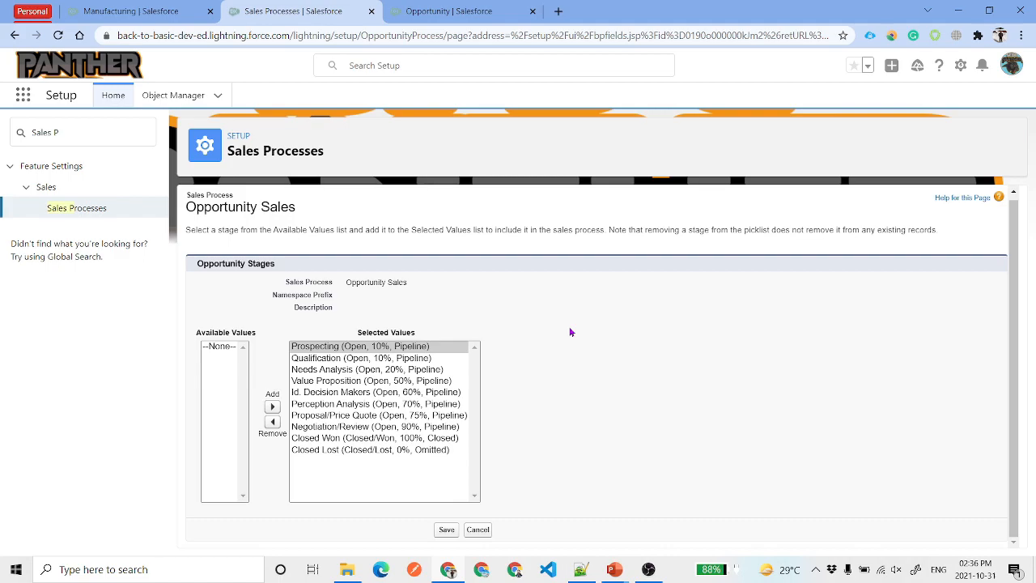
left_click(439, 452, "shift")
left_click(642, 386)
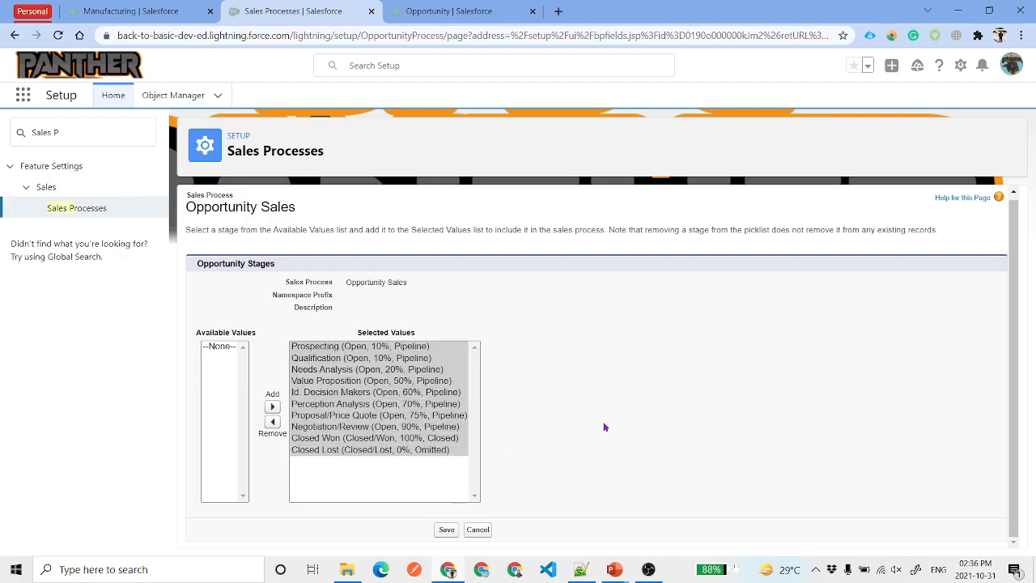
left_click(446, 529)
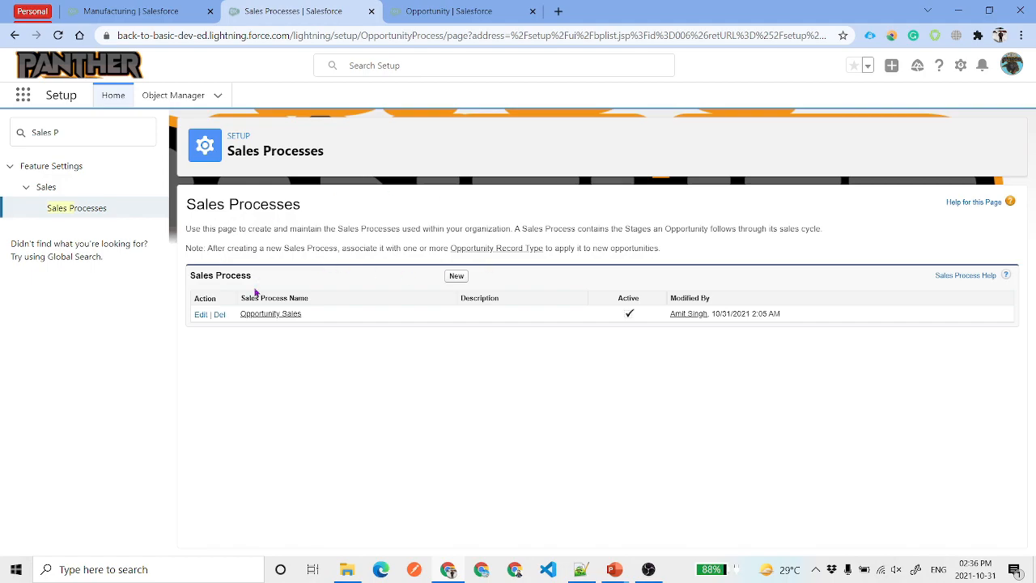
Step: Start a new Opportunity record type labelled Manufacturing and assign it the Opportunity Sales sales process
left_click(479, 8)
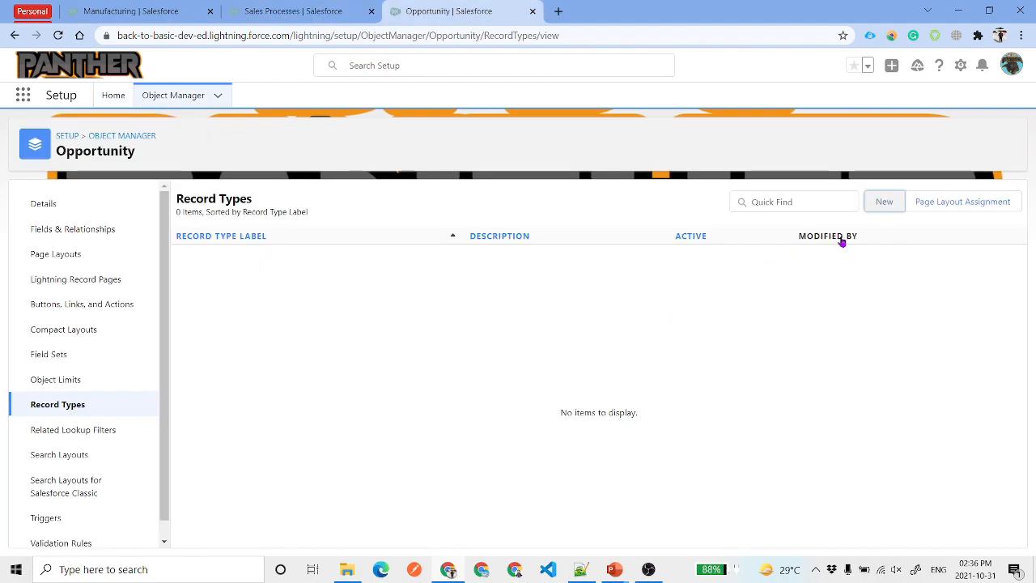
left_click(868, 212)
left_click(139, 8)
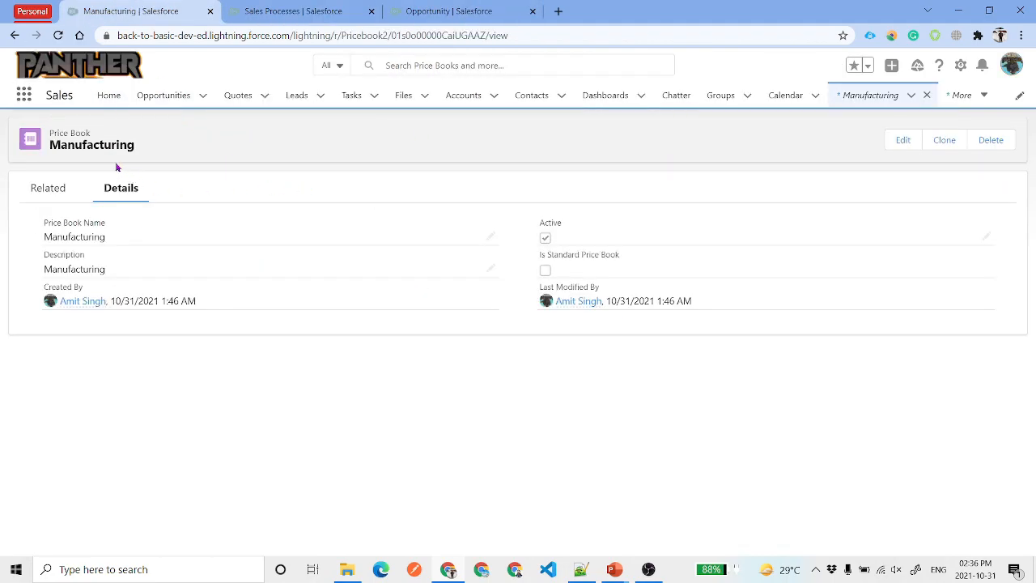
left_click(470, 10)
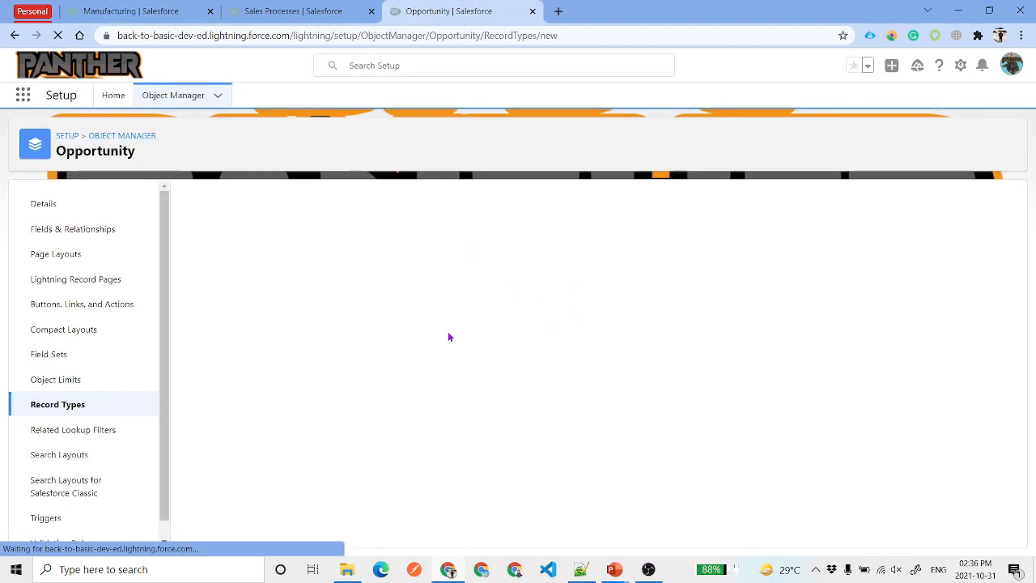
left_click(375, 335)
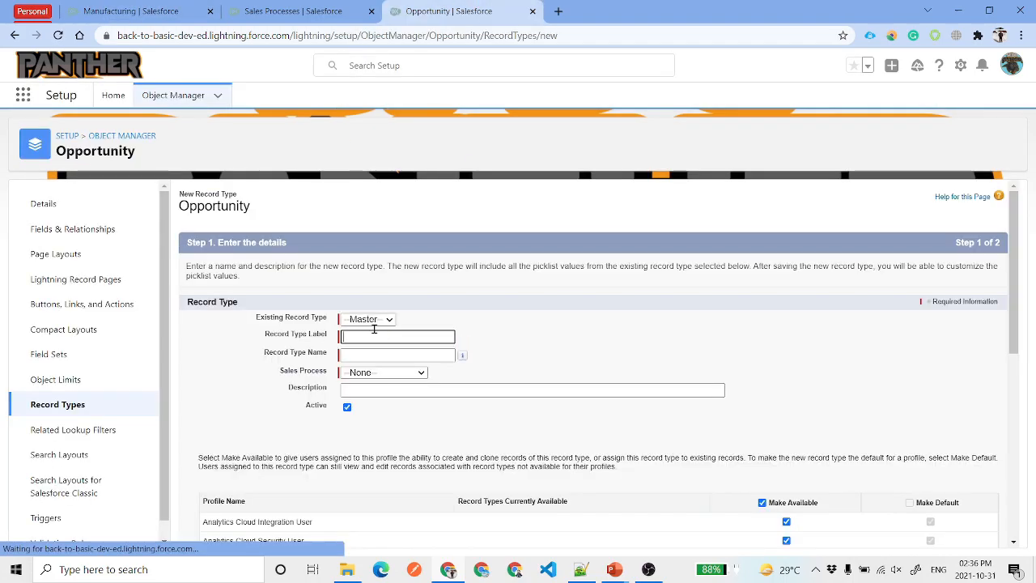
type("Manufacturing")
left_click(571, 314)
left_click(405, 375)
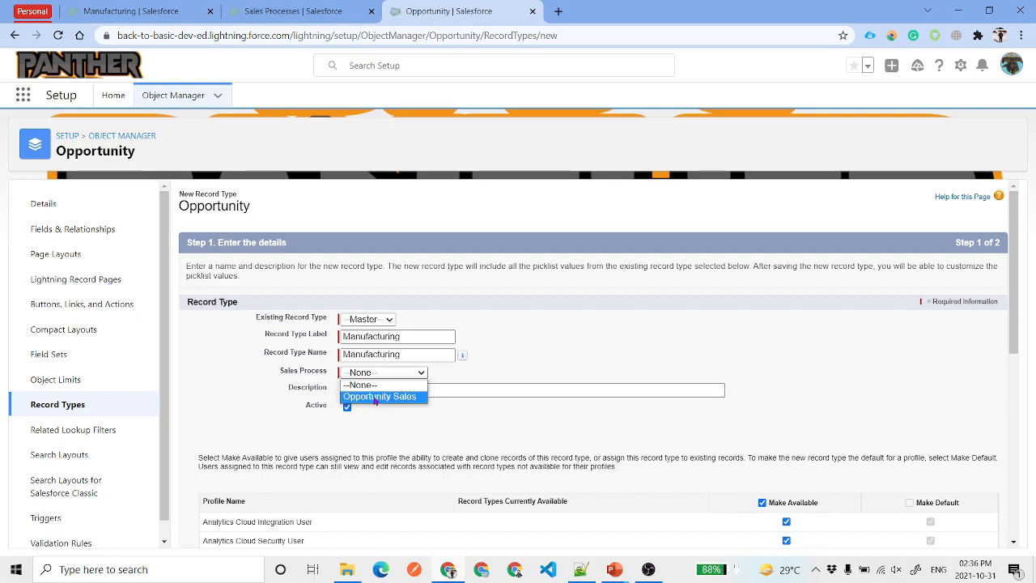
left_click(375, 396)
Step: Review the profile availability, keep the Manufacturing record type available to all profiles and continue to the page layout assignment
scroll(705, 426, "down", 1)
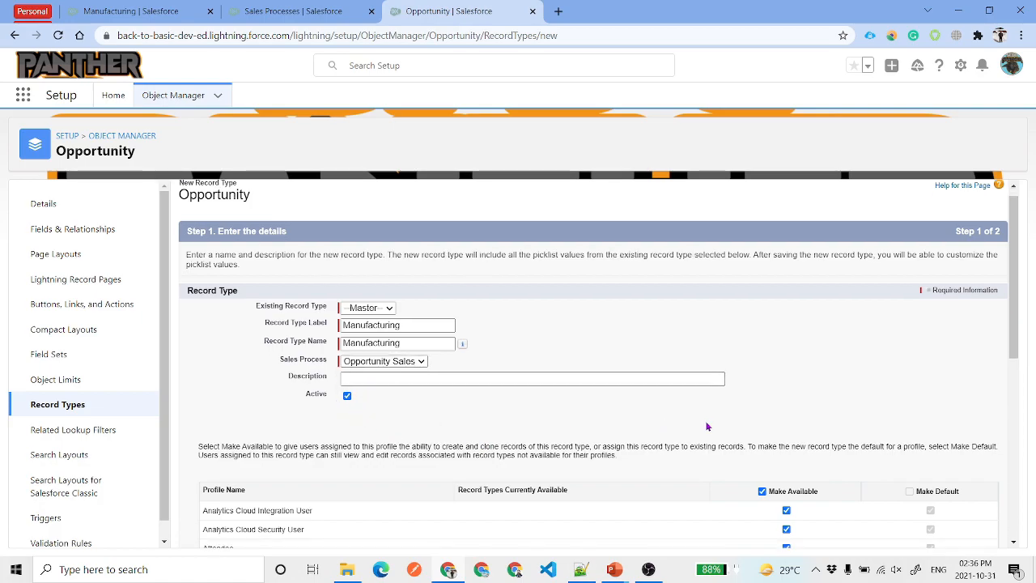
scroll(705, 427, "down", 10)
scroll(715, 423, "up", 8)
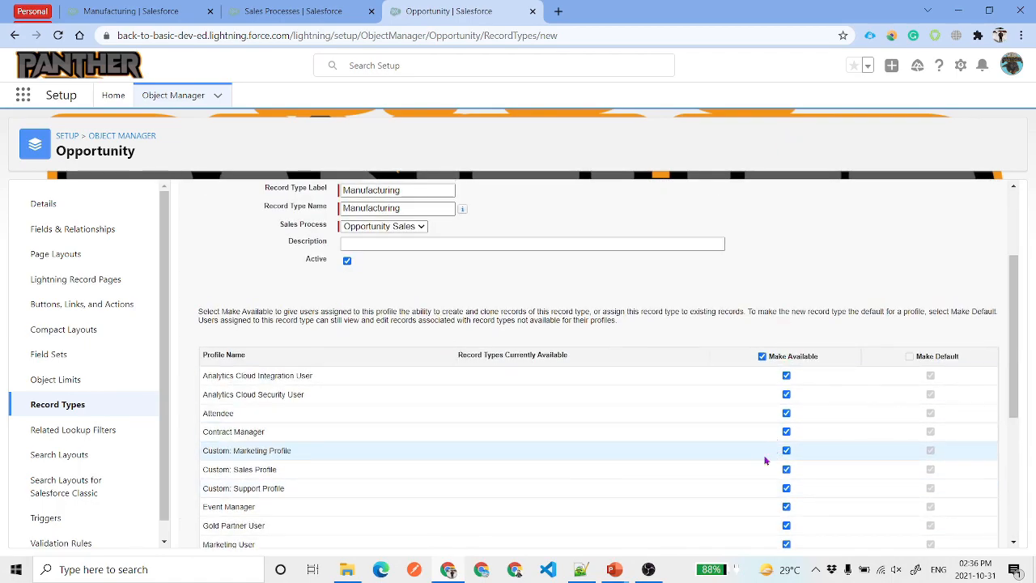
scroll(875, 287, "up", 5)
scroll(939, 455, "down", 10)
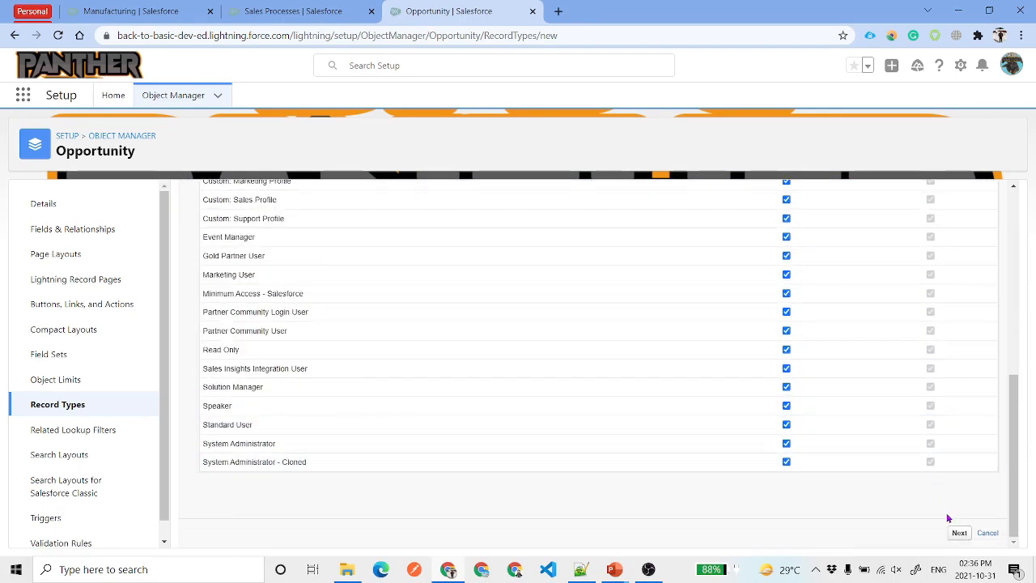
left_click(958, 533)
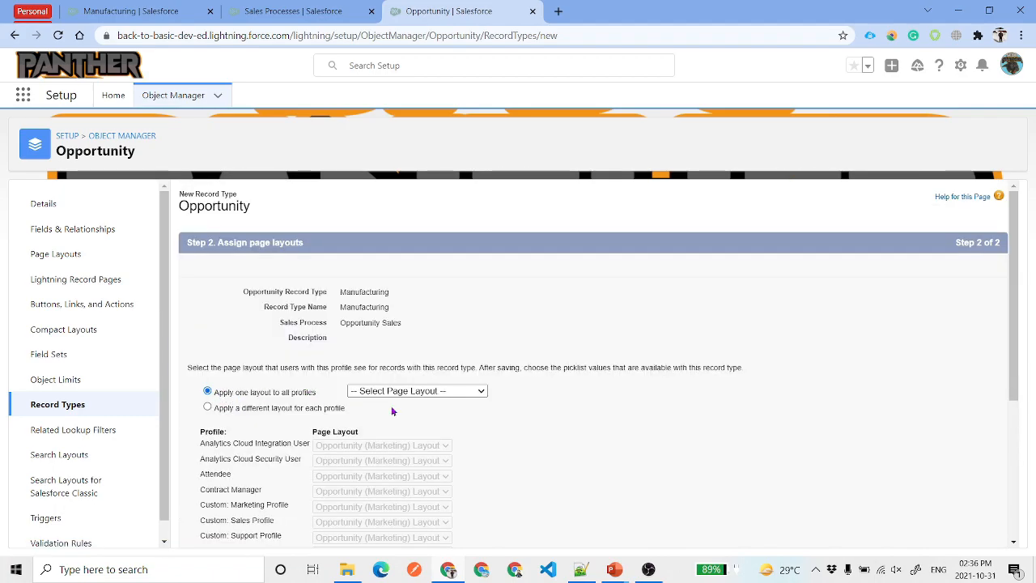
Step: Apply the Opportunity (Sales) Layout to all profiles for the Manufacturing record type, save it and start another new record type
left_click(416, 391)
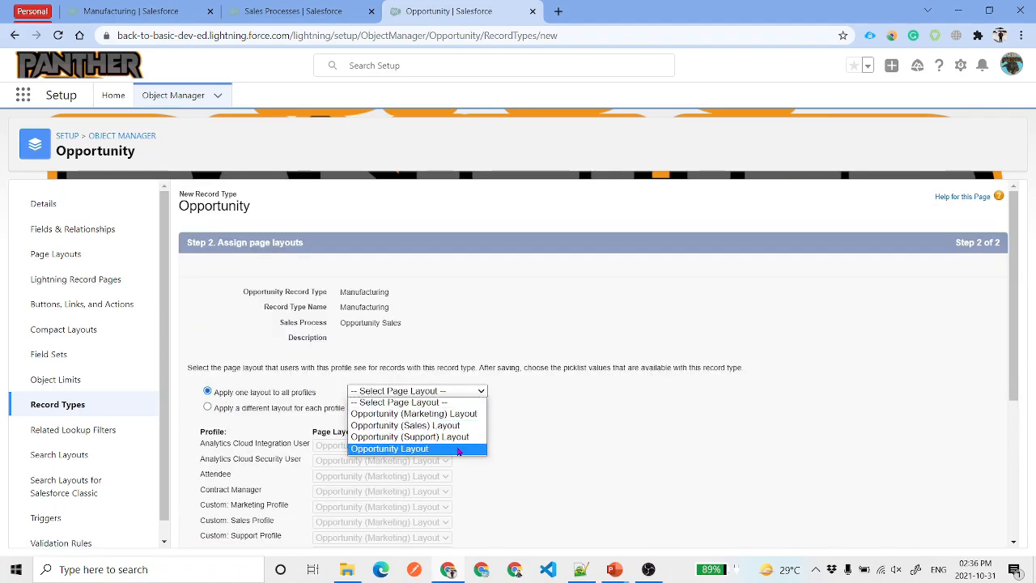
left_click(458, 425)
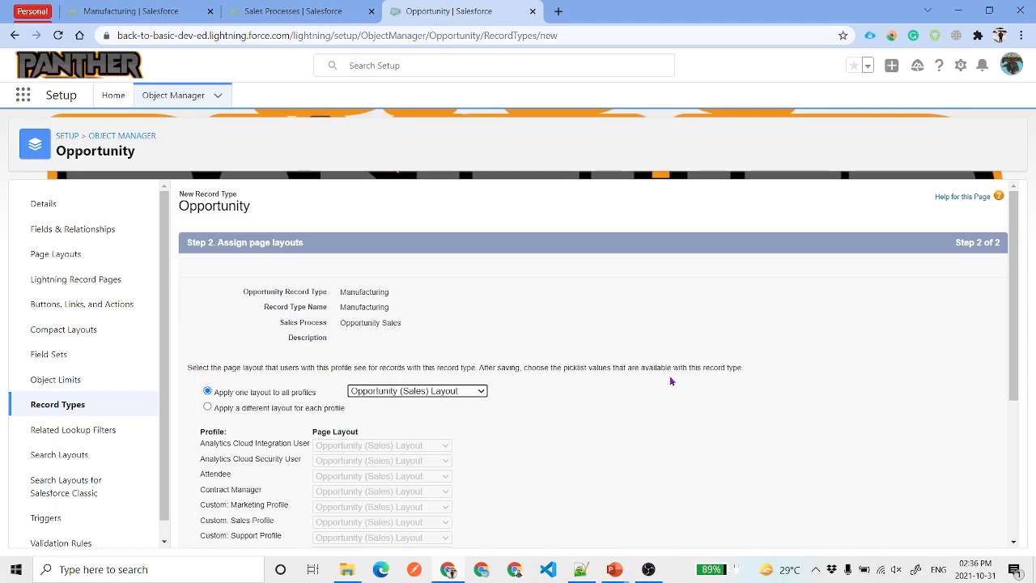
scroll(670, 382, "down", 3)
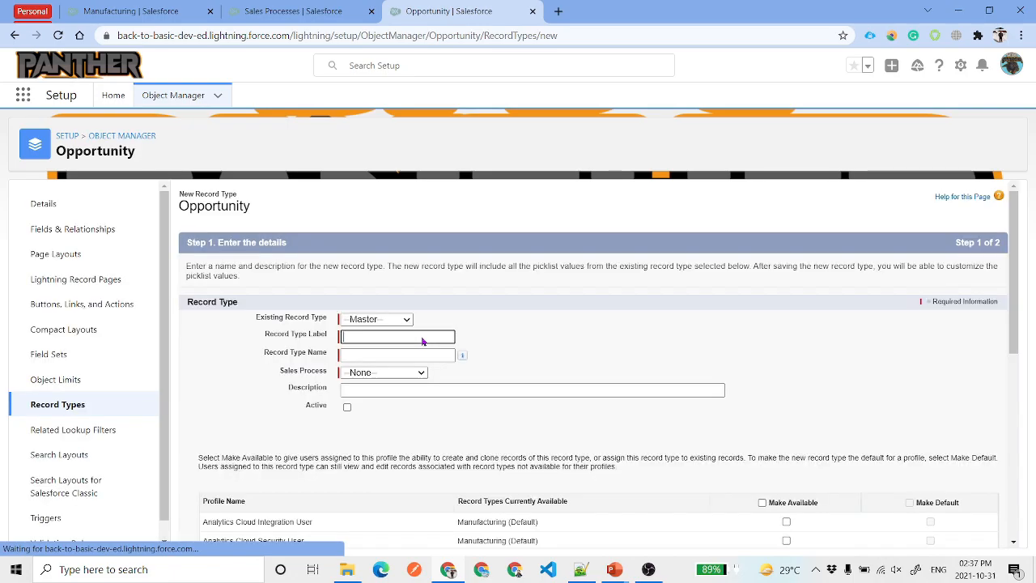
Step: Define an active record type labelled Retail, based on the existing Manufacturing record type, with the Opportunity Sales sales process
left_click(389, 321)
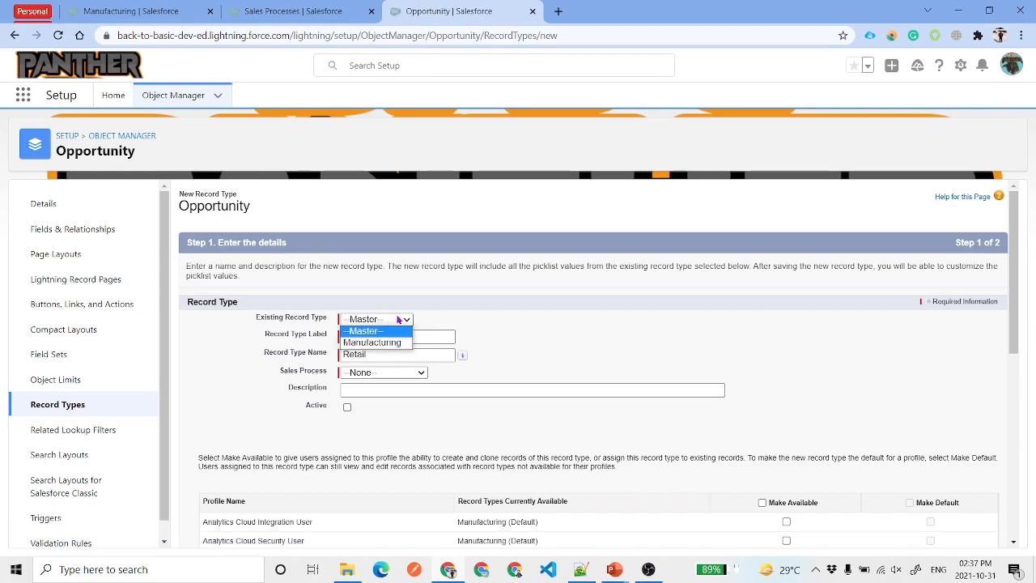
left_click(408, 349)
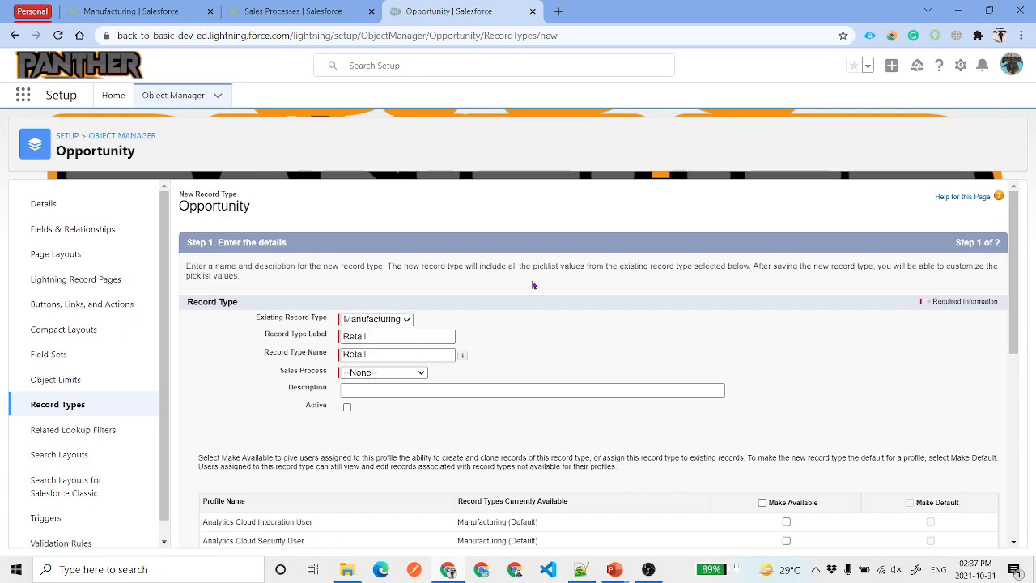
left_click(398, 373)
left_click(404, 396)
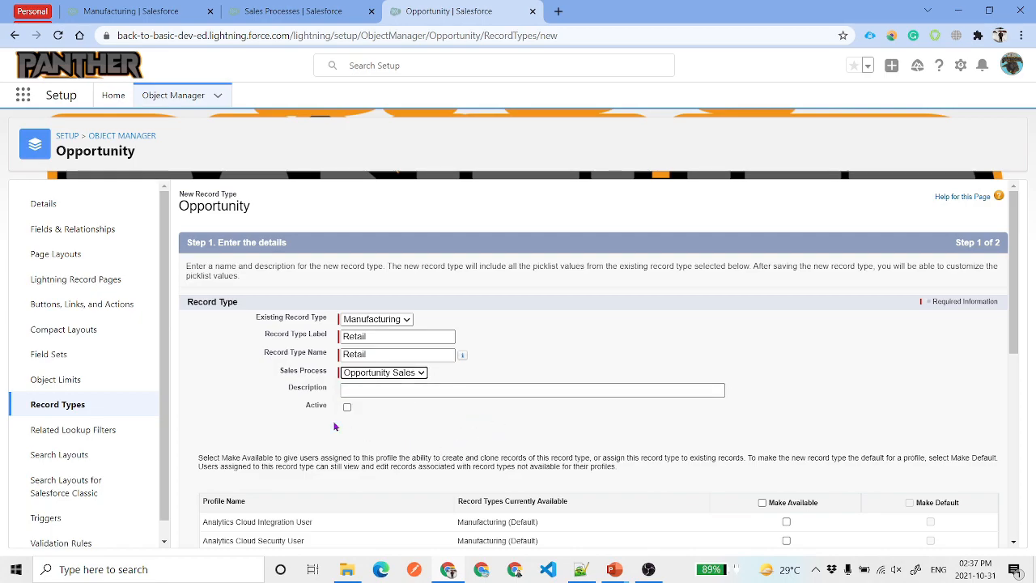
left_click_drag(307, 407, 328, 409)
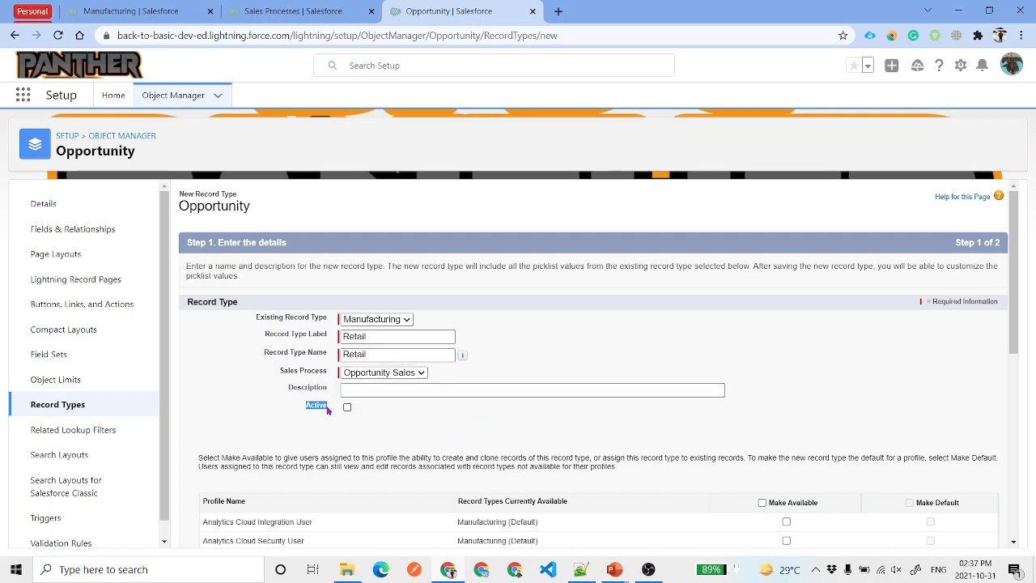
left_click(347, 409)
Step: Make the Retail record type available to all profiles and continue to the page layout assignment
scroll(648, 429, "down", 2)
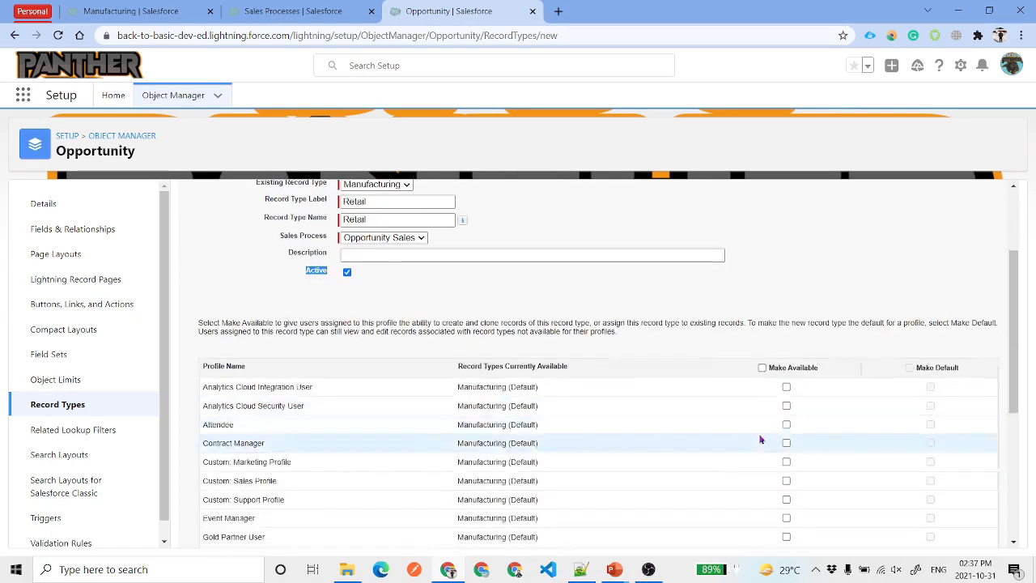
left_click(762, 367)
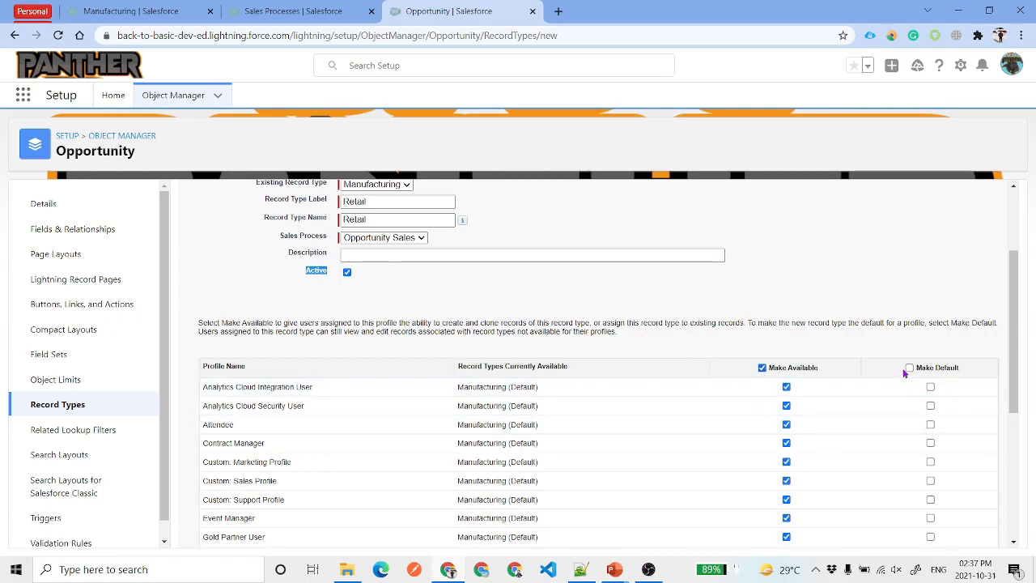
scroll(870, 324, "up", 2)
scroll(869, 319, "down", 7)
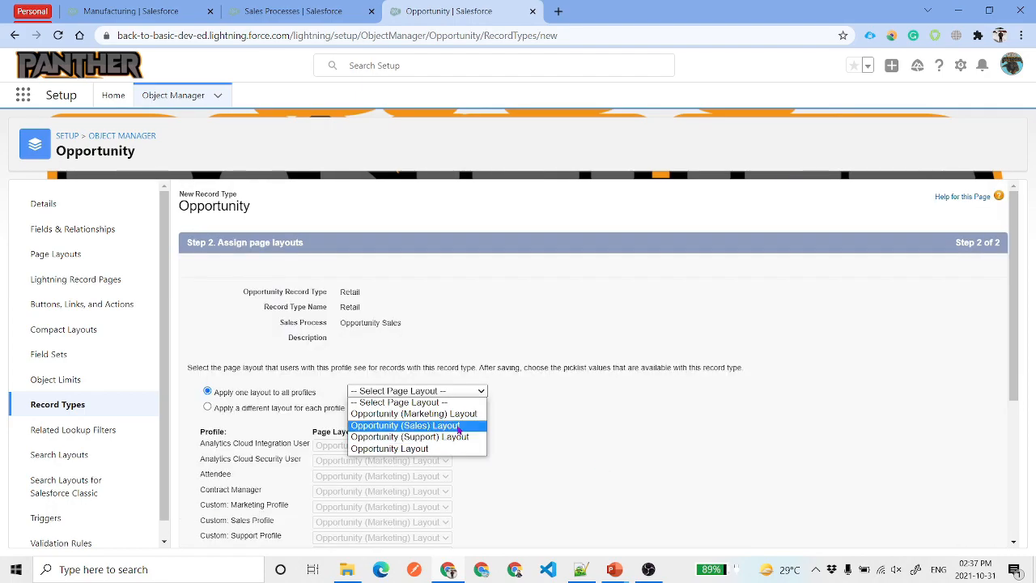
Step: Apply the Opportunity (Marketing) Layout to all profiles for the Retail record type, save it and start another new record type
left_click(458, 415)
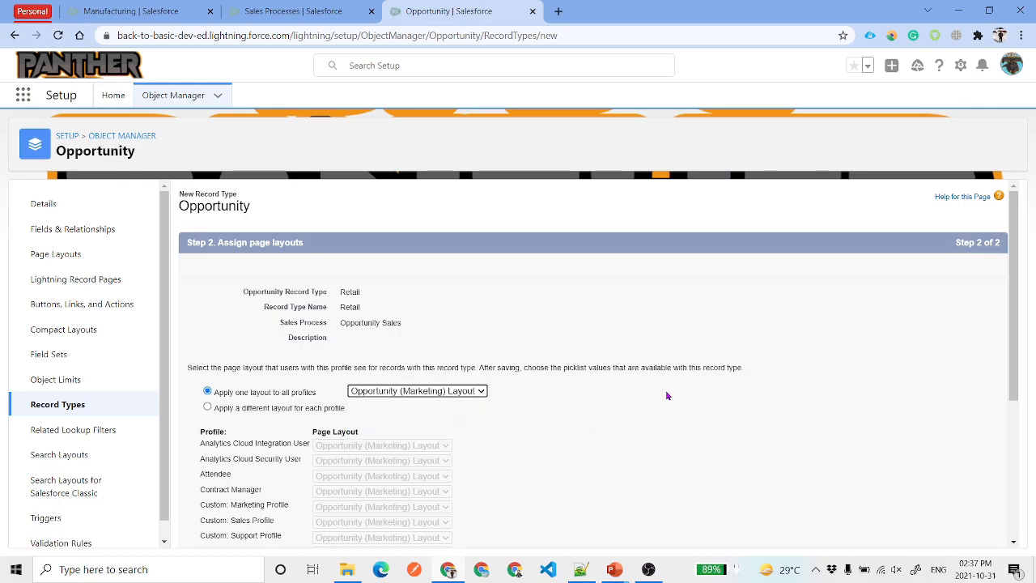
scroll(672, 387, "down", 5)
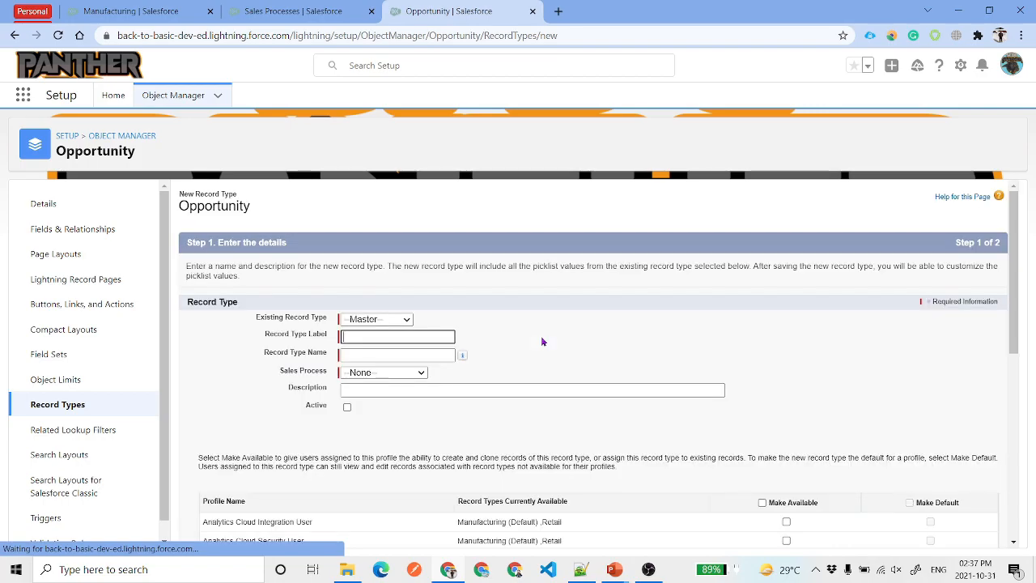
Step: Define an active record type labelled Default, based on the existing Manufacturing record type, with the Opportunity Sales sales process
left_click(394, 321)
left_click(401, 341)
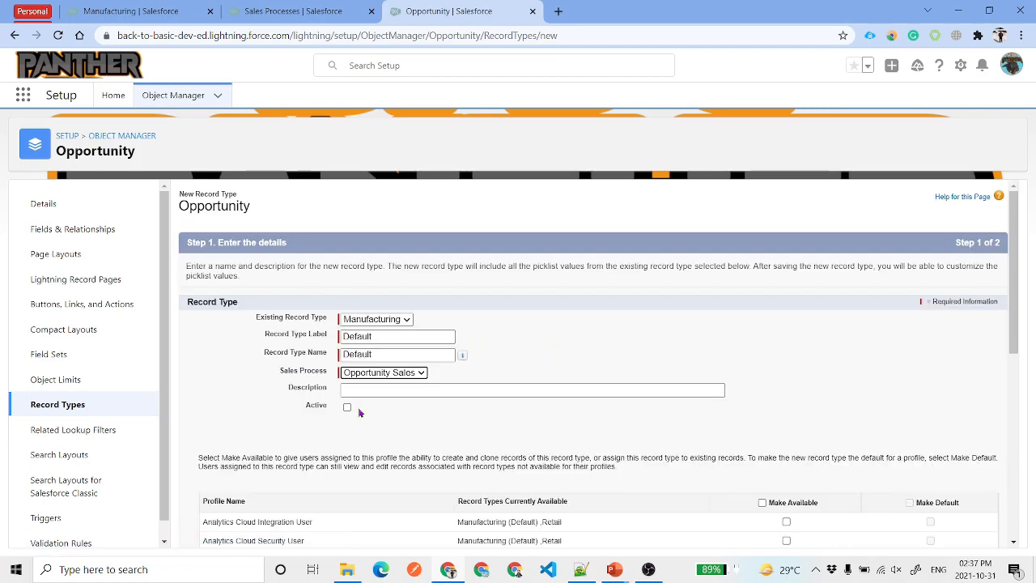
left_click(347, 407)
Step: Make the Default record type available to and the default for all profiles, and continue to the page layout assignment
scroll(720, 424, "down", 3)
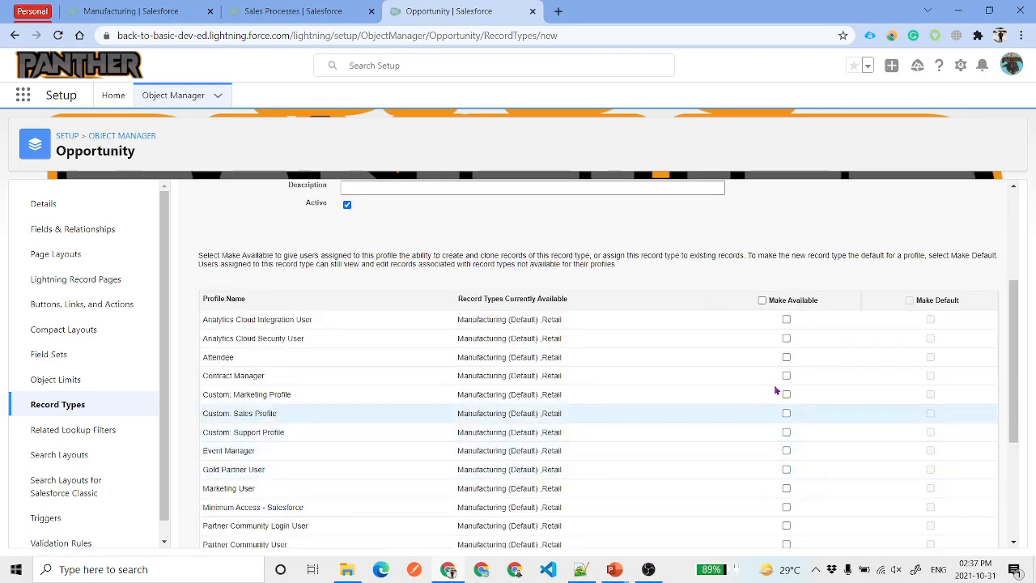
left_click(762, 300)
left_click(910, 300)
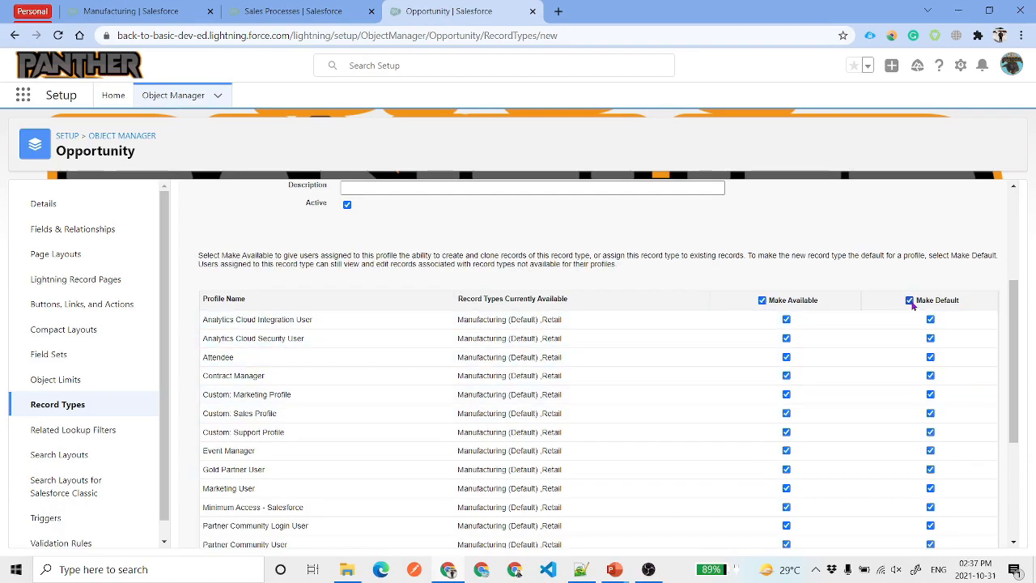
scroll(475, 324, "up", 3)
double_click(404, 342)
scroll(844, 331, "down", 5)
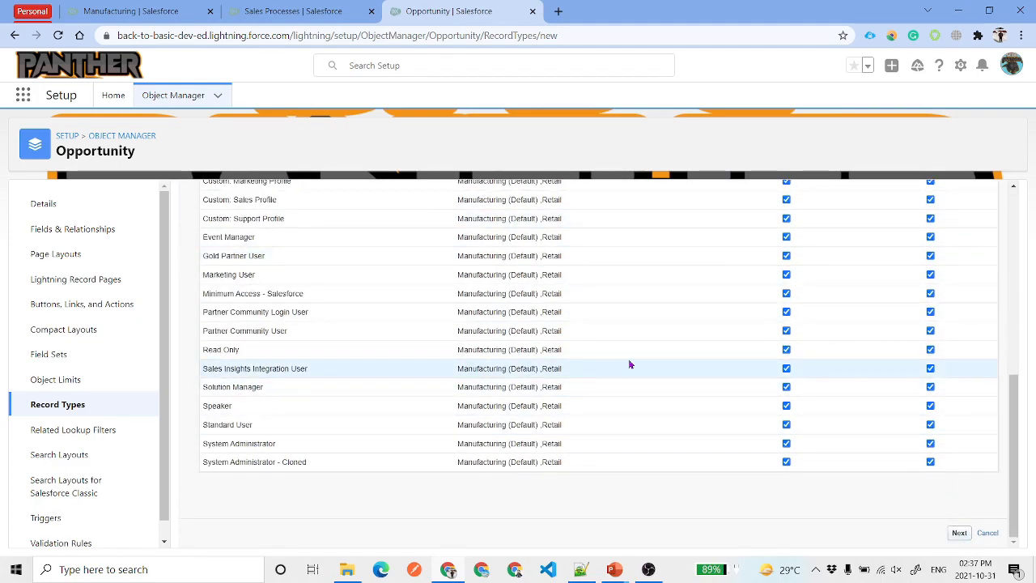
Step: Apply the Opportunity Layout to all profiles for the Default record type, save it and return to the record types list
left_click(417, 391)
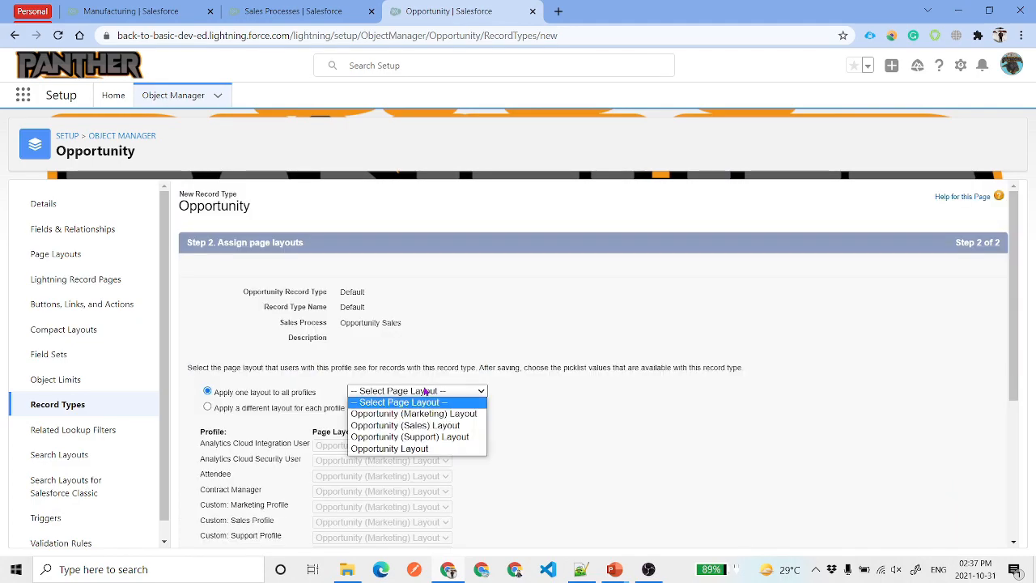
left_click(412, 449)
scroll(867, 423, "down", 3)
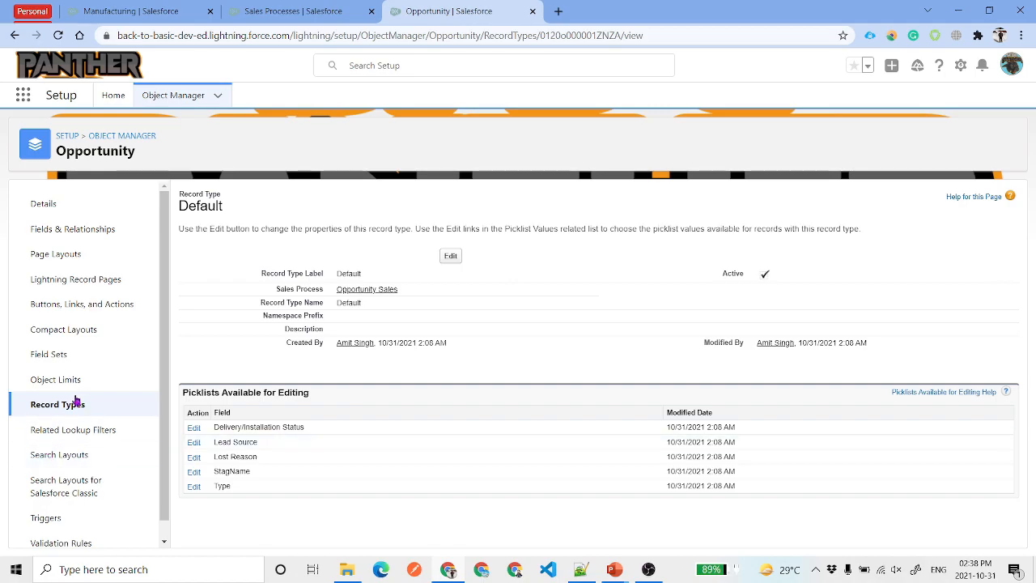
left_click(73, 408)
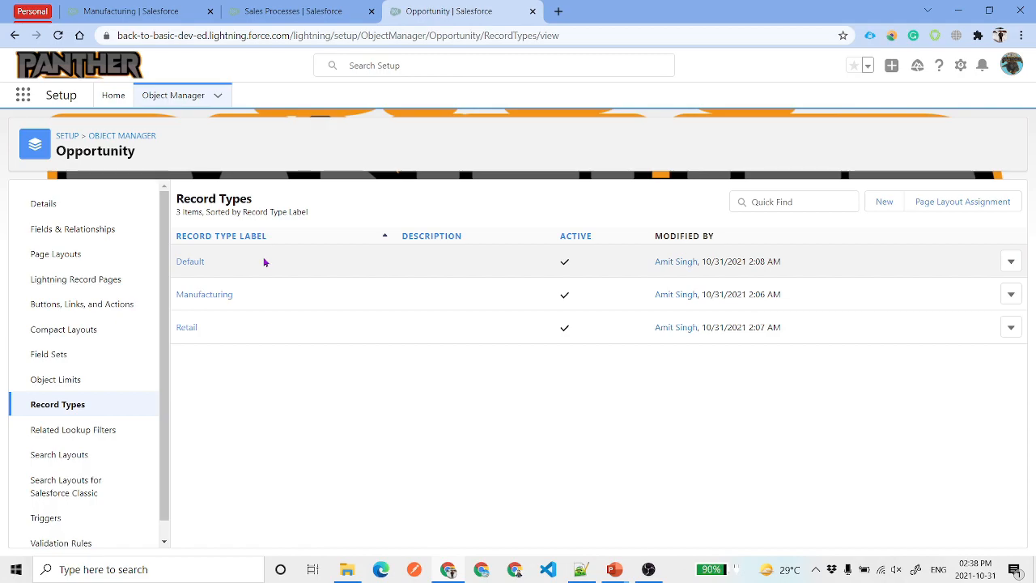
Step: Switch to the Manufacturing price book in the Sales app and open the Price Books list
left_click(142, 8)
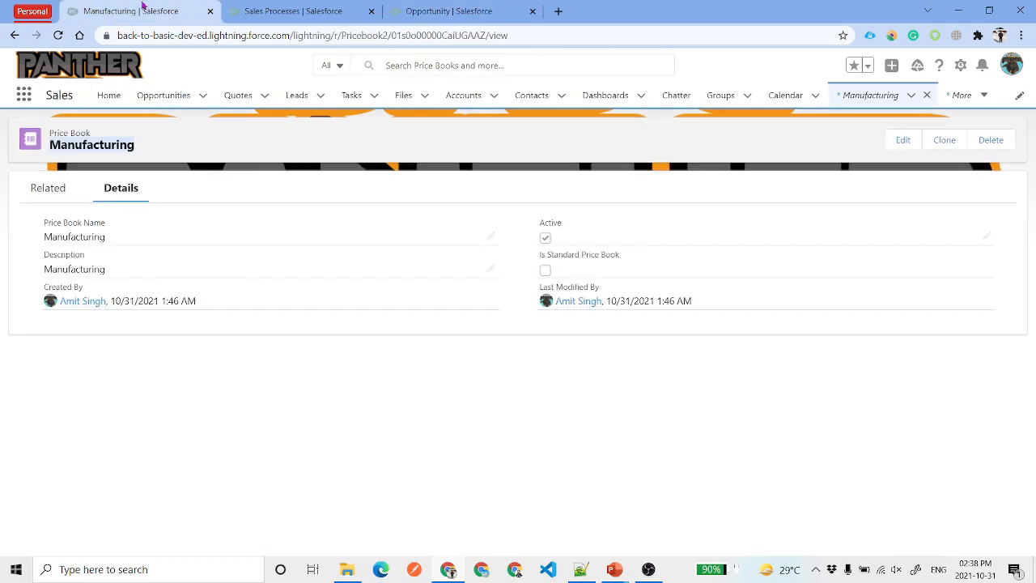
left_click(24, 97)
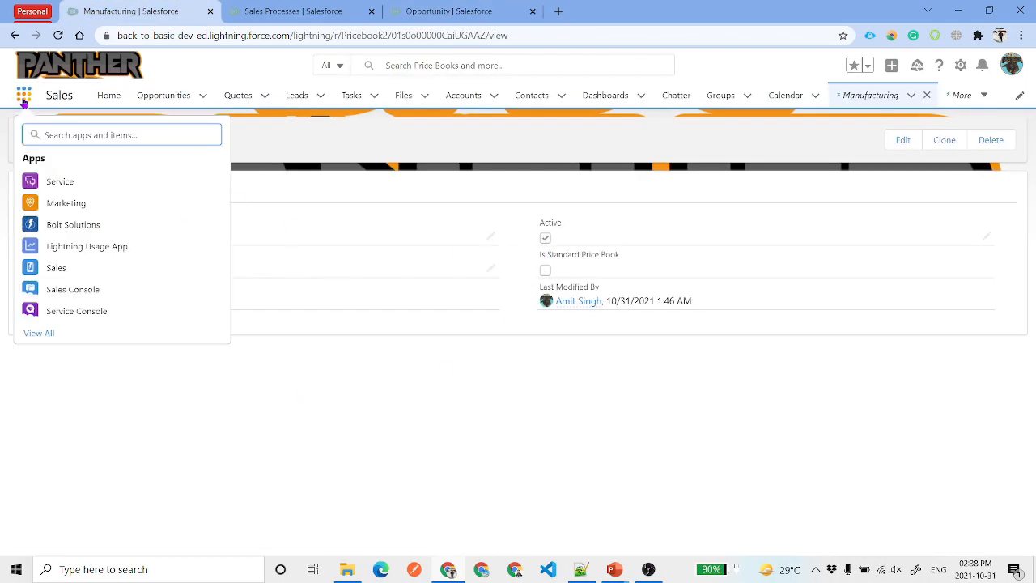
type("Price B")
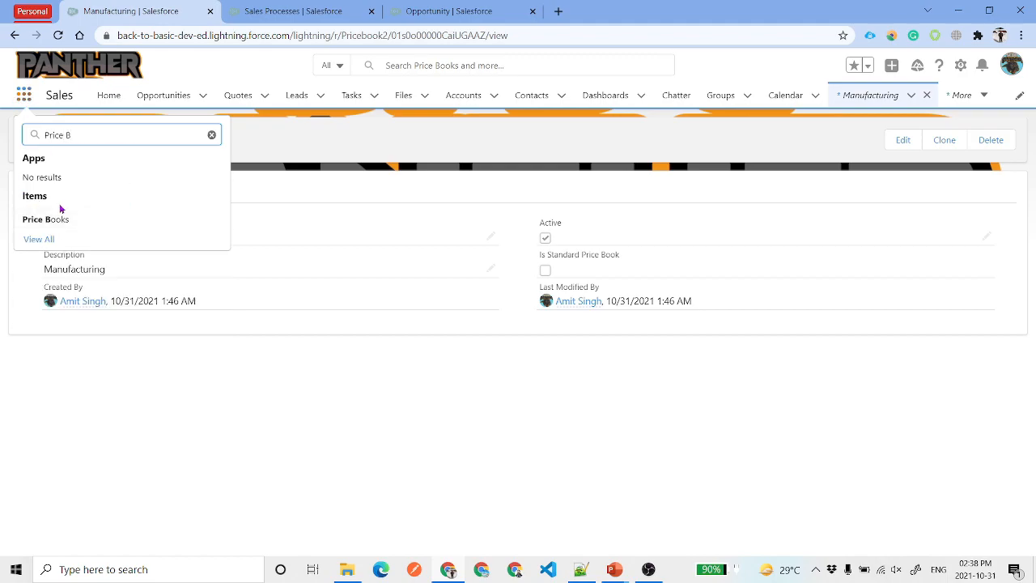
left_click(46, 219)
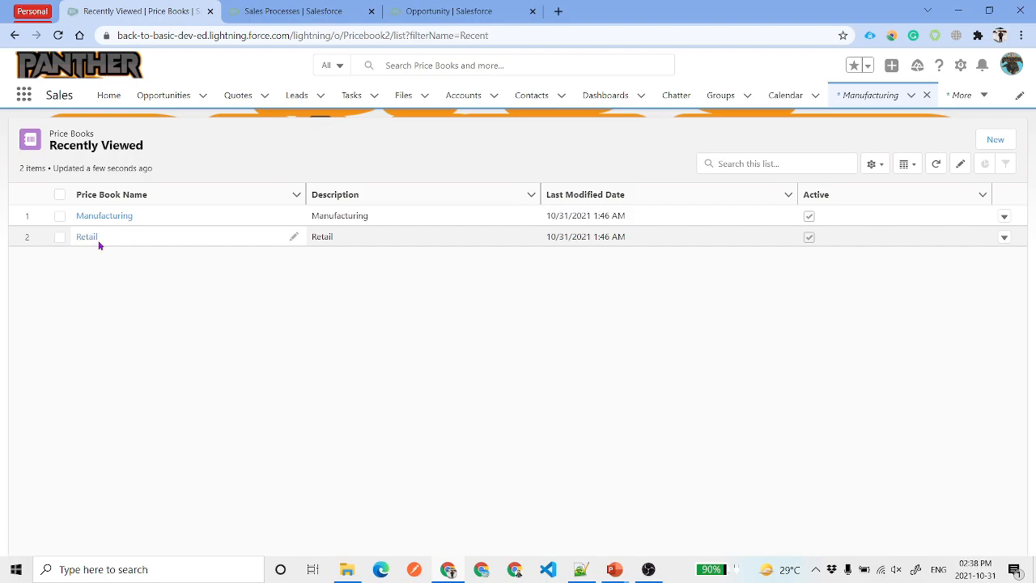
Step: Create an active price book named APAC with the description APAC, save it and start another new price book
left_click(995, 139)
left_click(998, 140)
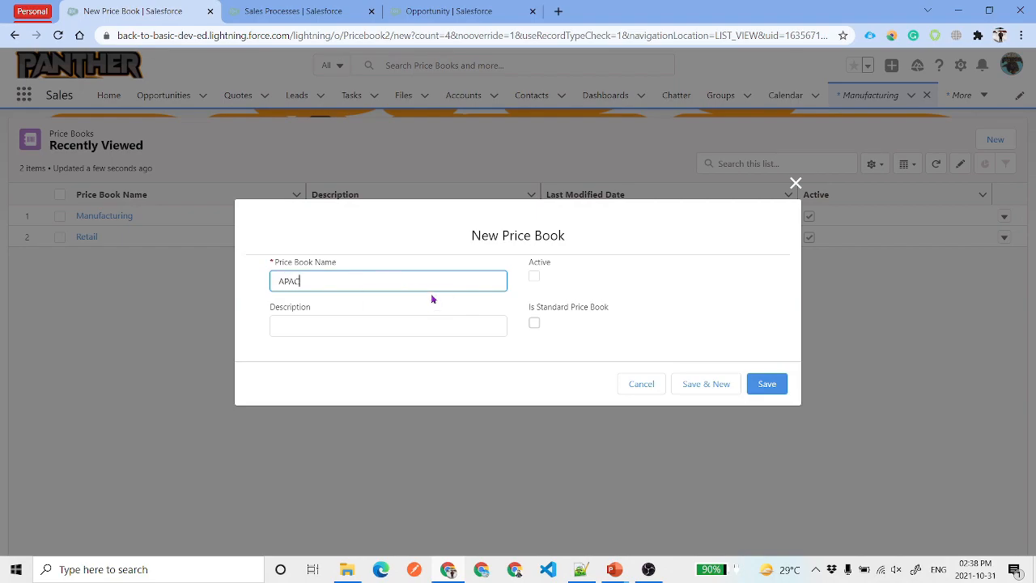
type("APAC")
left_click_drag(343, 280, 241, 300)
key("ctrl+c")
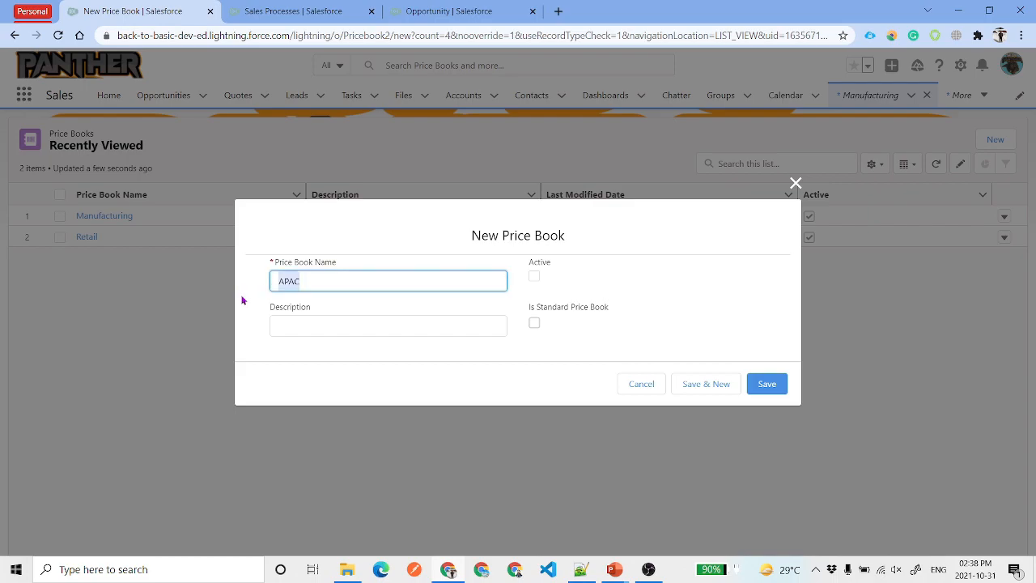
left_click(338, 328)
key("ctrl+v")
left_click(402, 302)
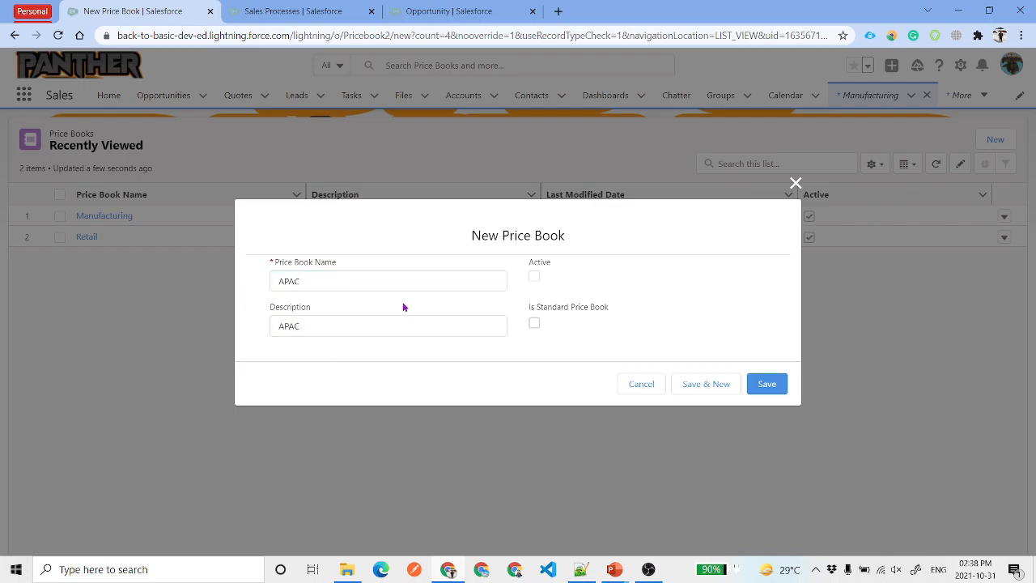
left_click(536, 276)
left_click(707, 387)
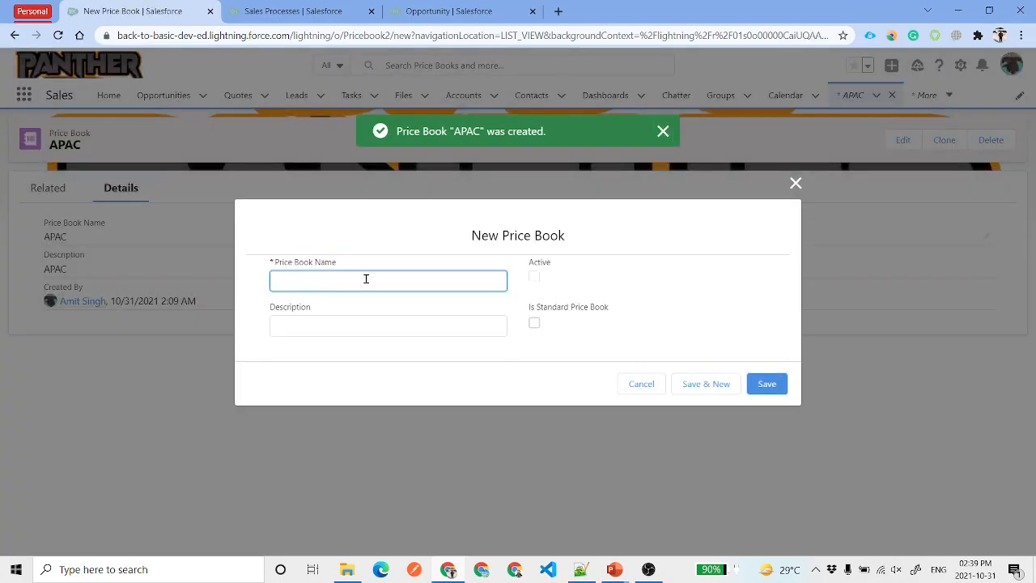
Step: Create an active price book named AMER with the description AMER and save it
type("AMER")
left_click(397, 324)
left_click_drag(359, 283, 222, 290)
key("ctrl+c")
left_click(429, 318)
key("ctrl+v")
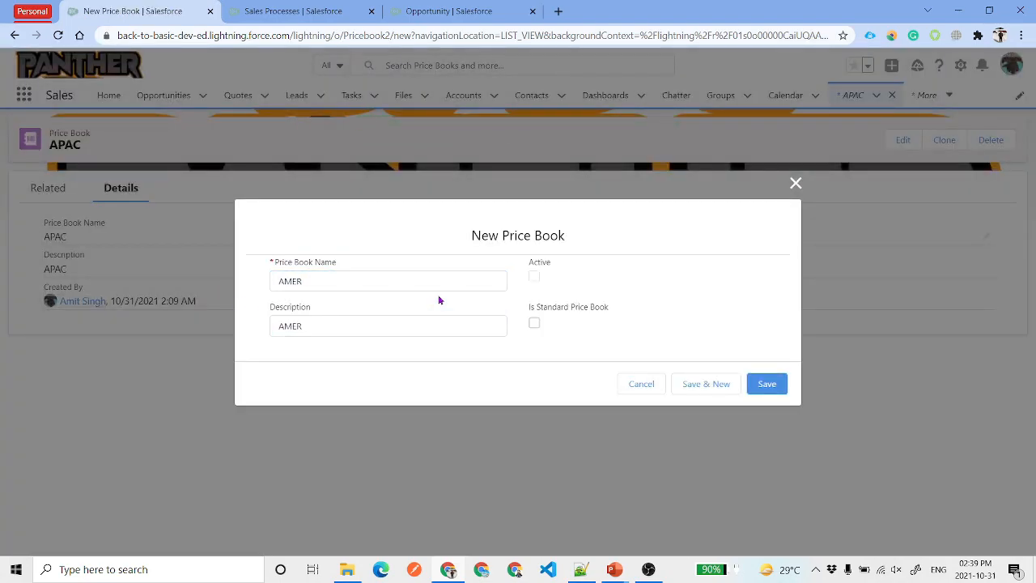
left_click_drag(385, 282, 254, 281)
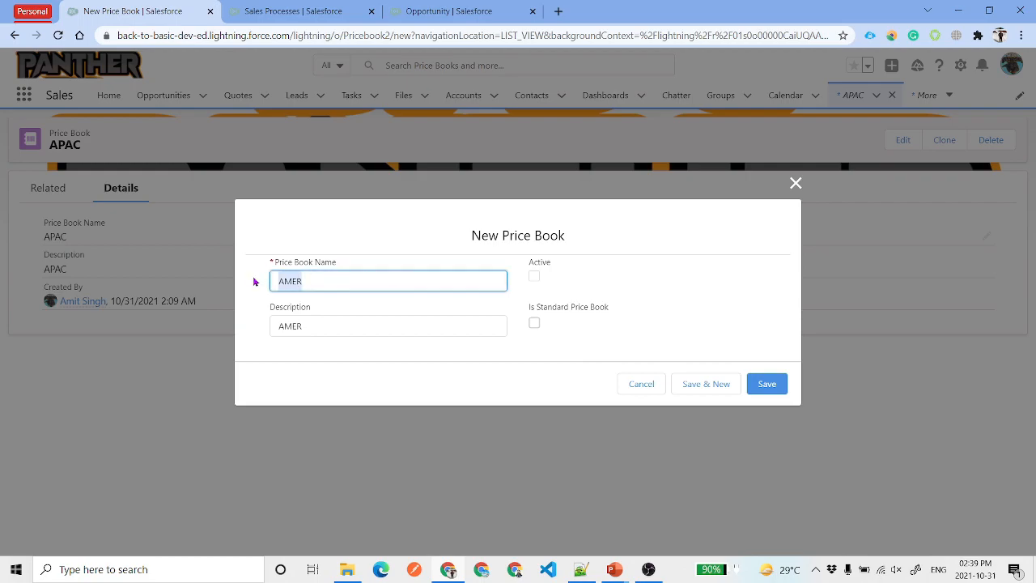
left_click(535, 277)
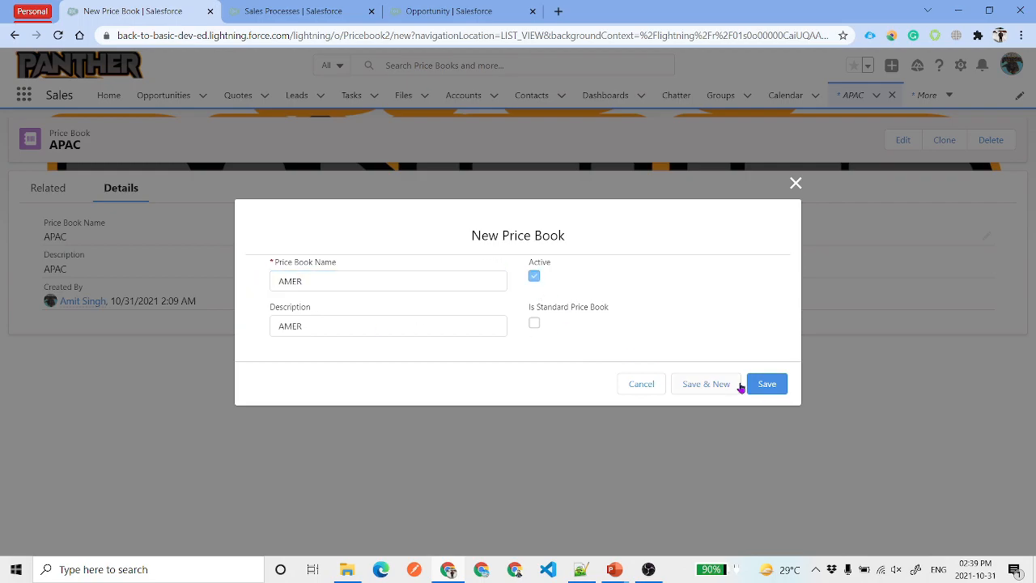
left_click(766, 392)
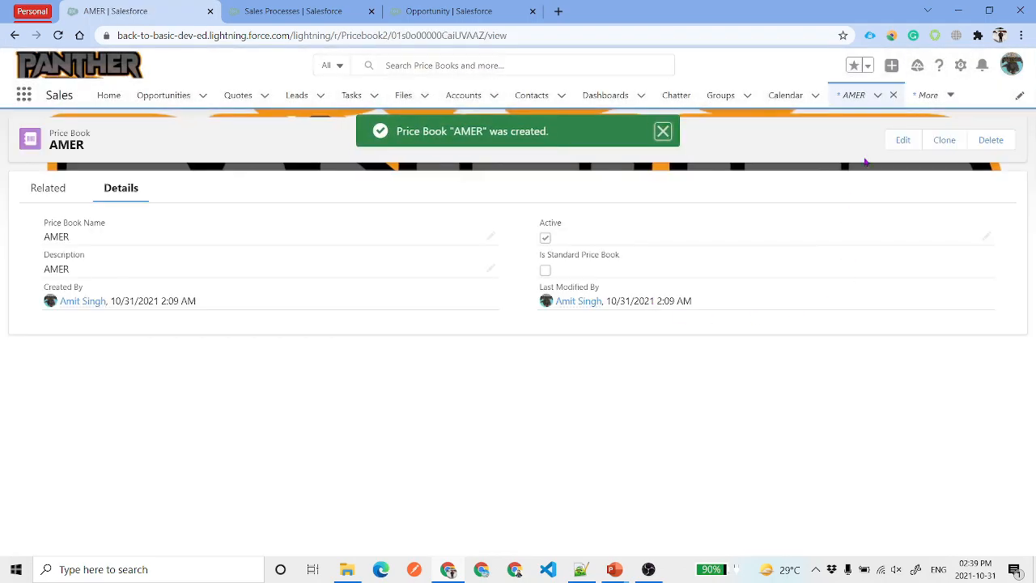
Step: Return to the recently viewed price books and open the Manufacturing price book's details
left_click(939, 96)
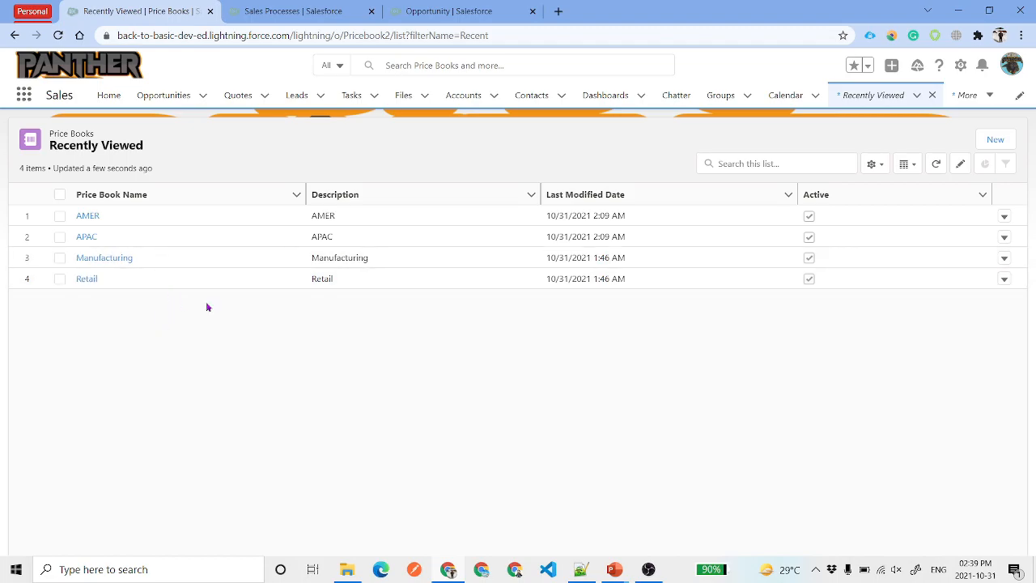
left_click(115, 260)
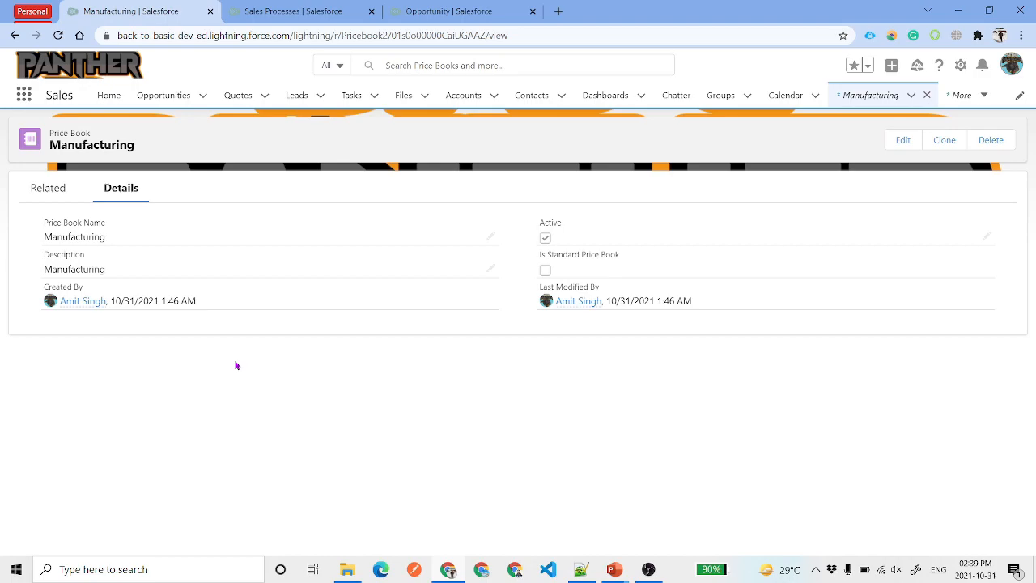
Step: Find Flows from Setup Home and create a new Record-Triggered Flow using Auto-Layout
left_click(454, 10)
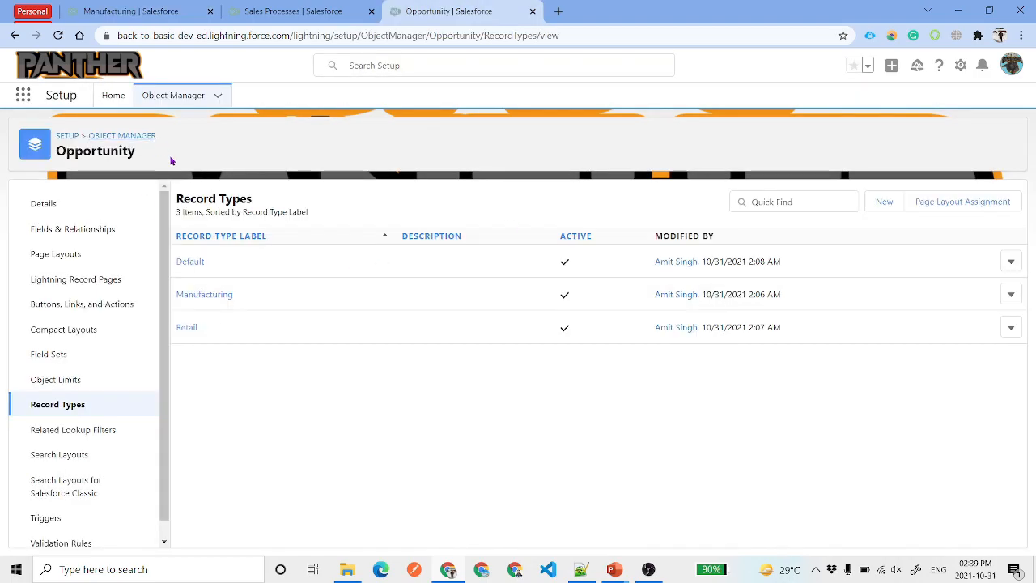
left_click(113, 95)
left_click(92, 133)
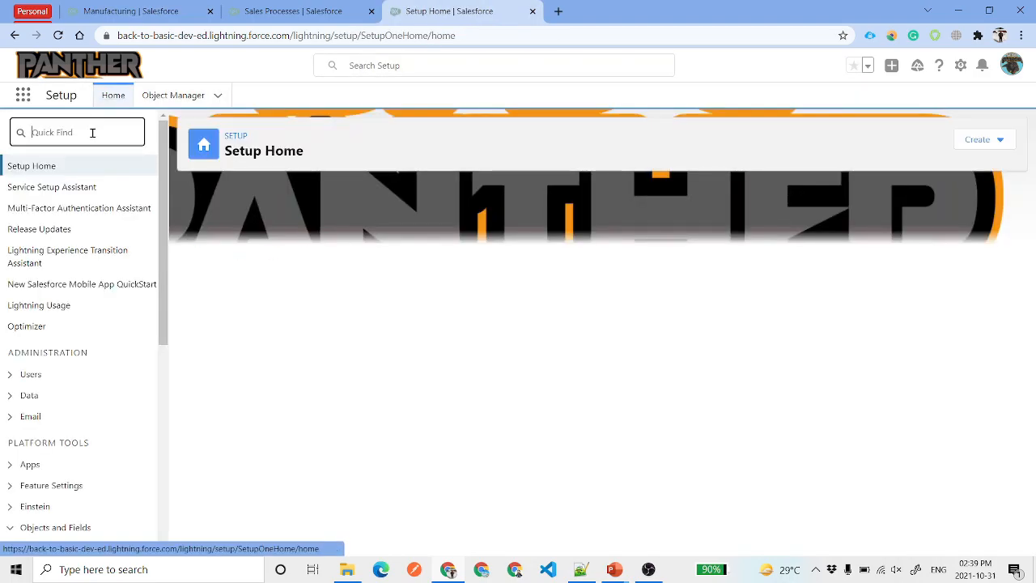
type("fl;p")
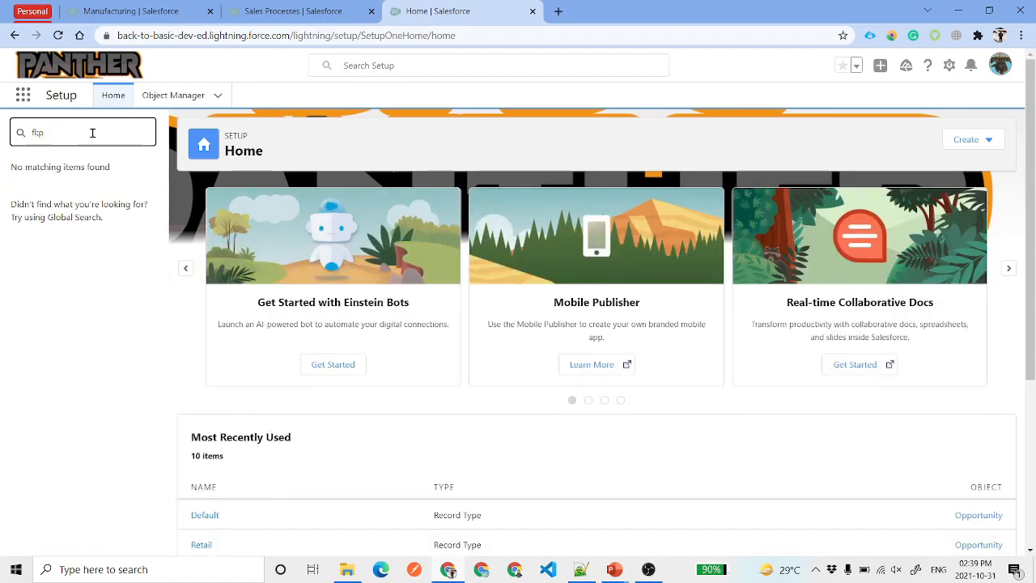
left_click(49, 272)
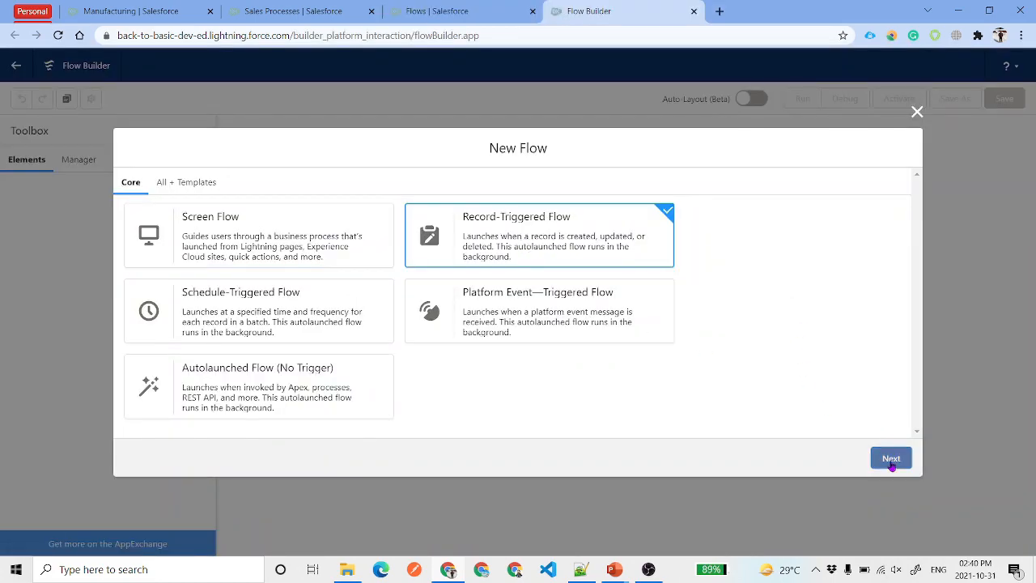
left_click(891, 459)
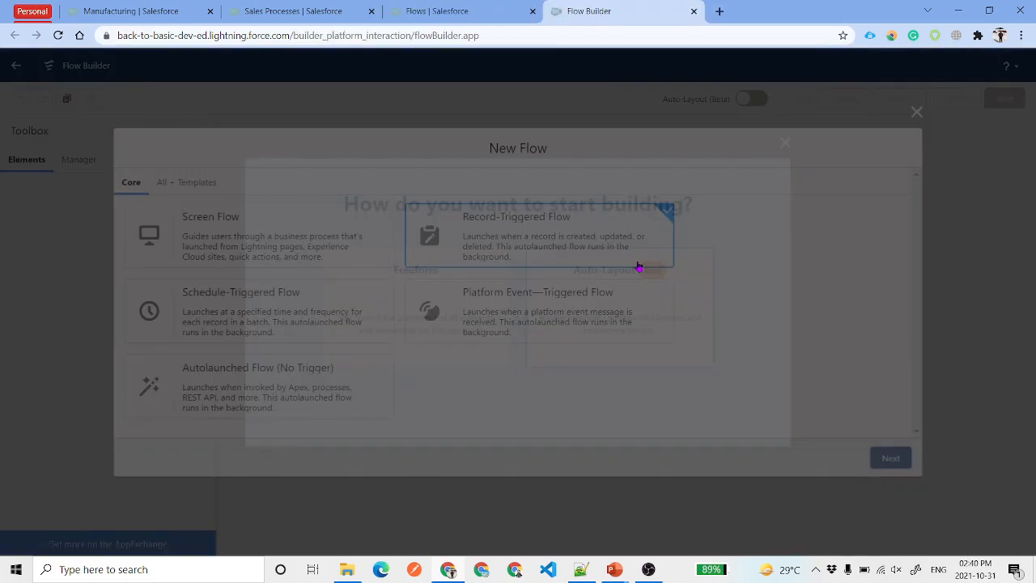
left_click(635, 301)
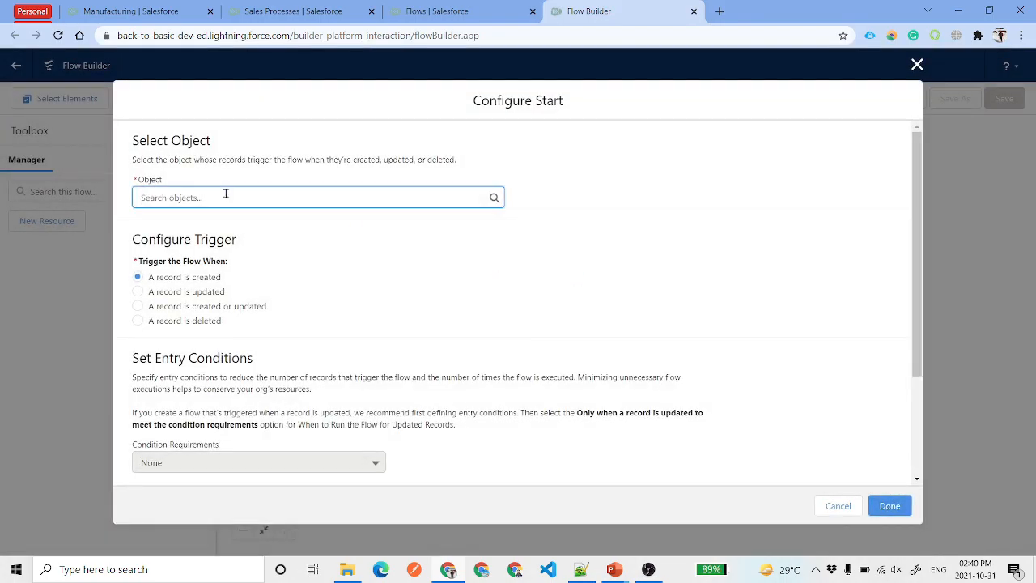
Step: Configure the flow's start to run when an Opportunity record is created, without entry conditions, optimized for Fast Field Updates
left_click(226, 196)
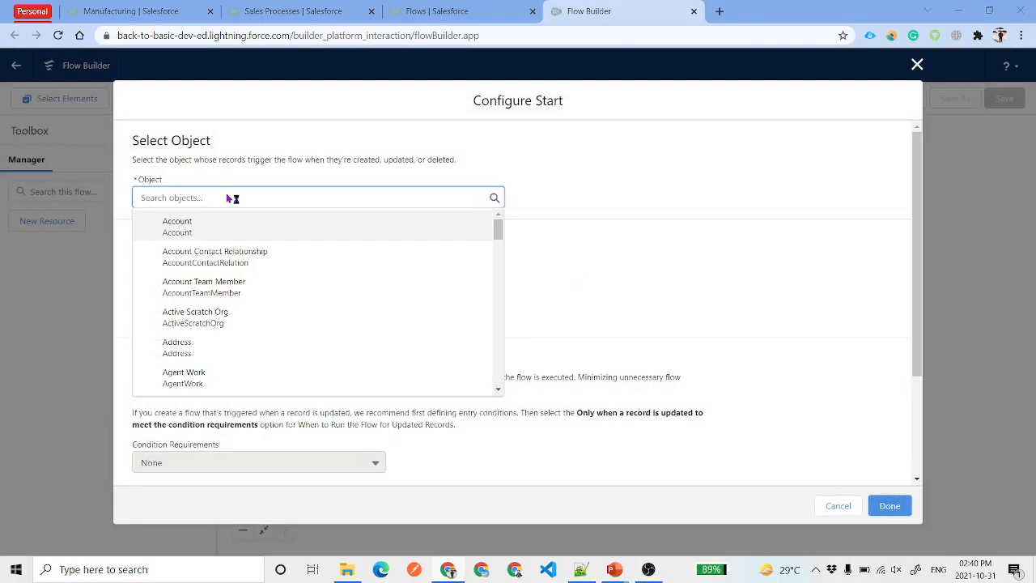
scroll(228, 199, "down", 3)
scroll(228, 198, "up", 3)
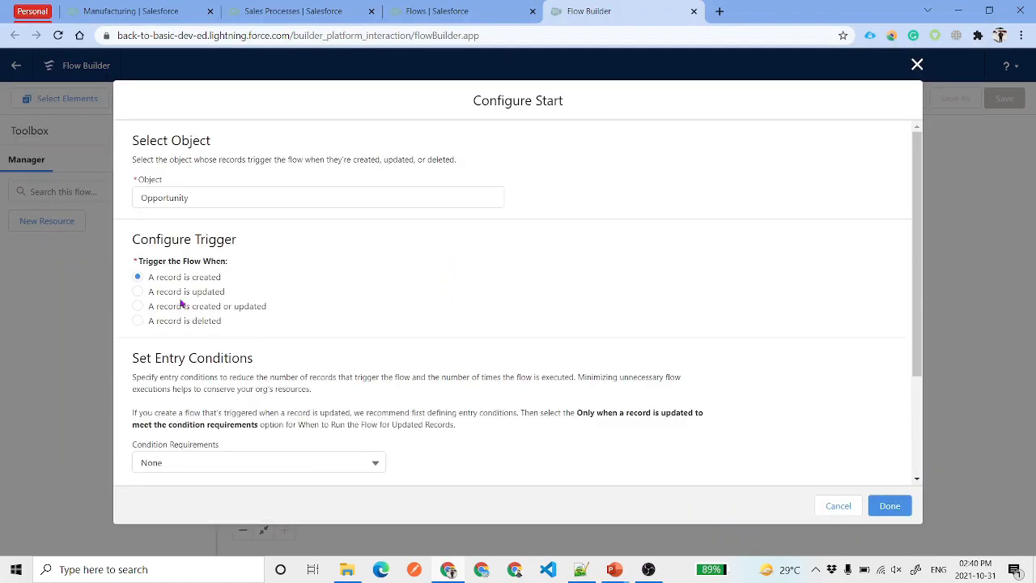
left_click_drag(149, 277, 243, 287)
scroll(453, 278, "down", 3)
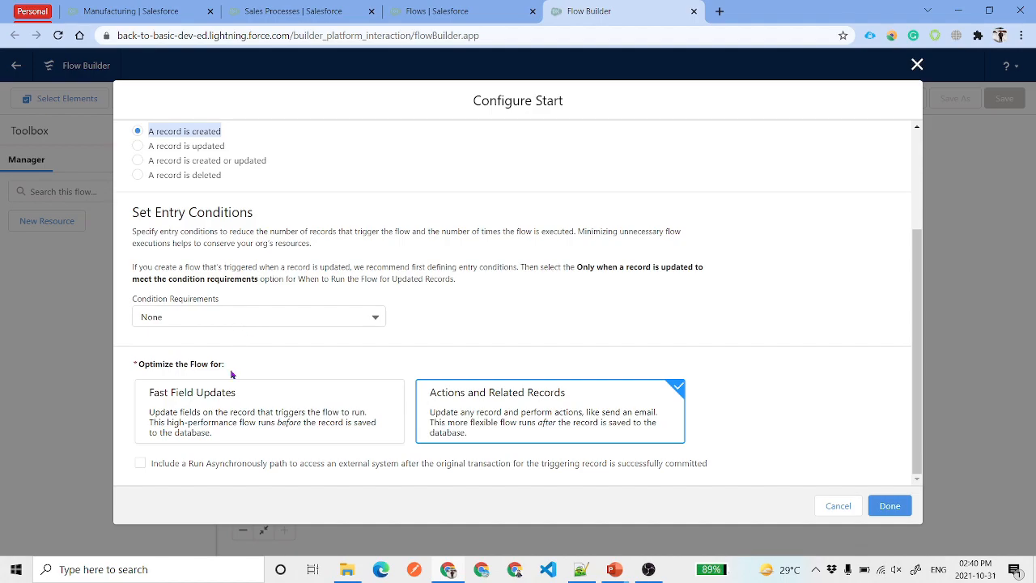
left_click(195, 421)
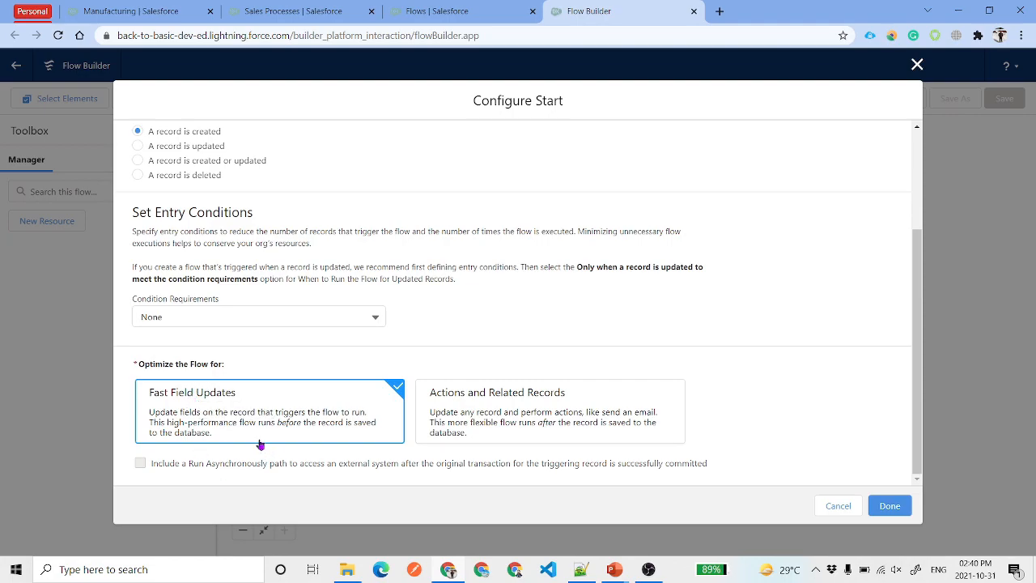
left_click(889, 506)
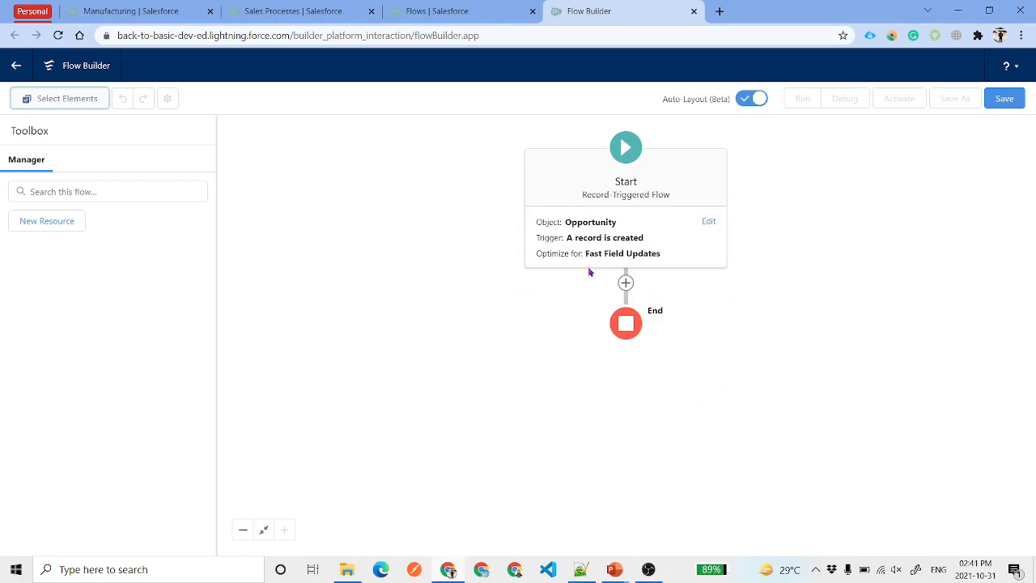
Step: Add a Decision after Start labelled "Check if Opportunity is of Type Retail" with an outcome named "Opportunity is Retail?"
left_click(626, 283)
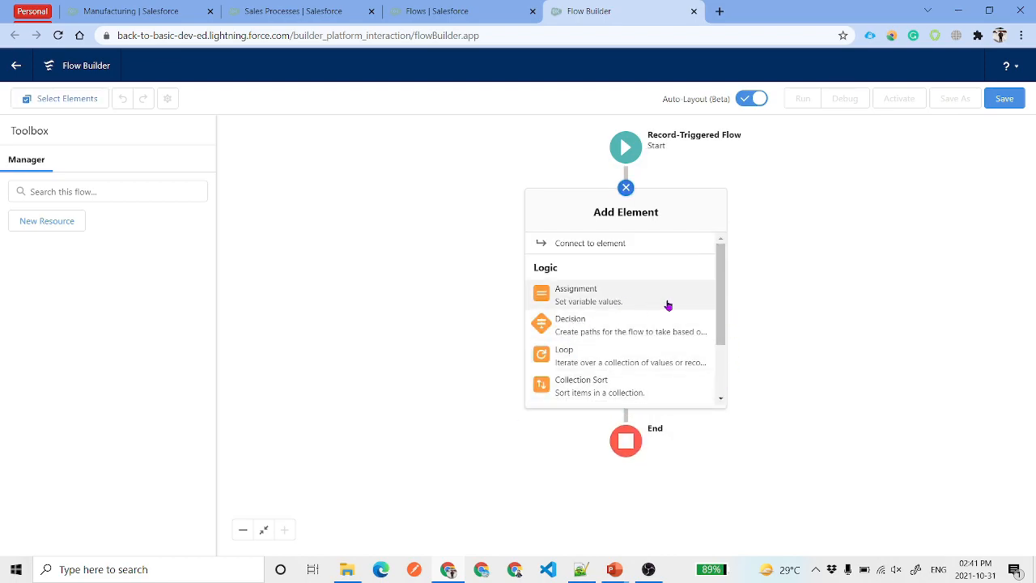
left_click(634, 327)
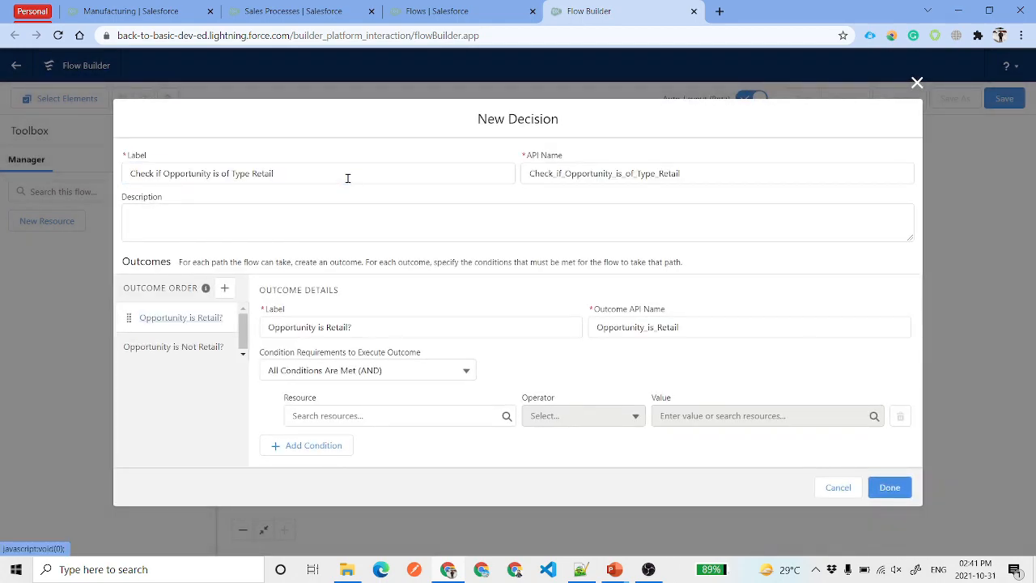
left_click_drag(346, 176, 128, 169)
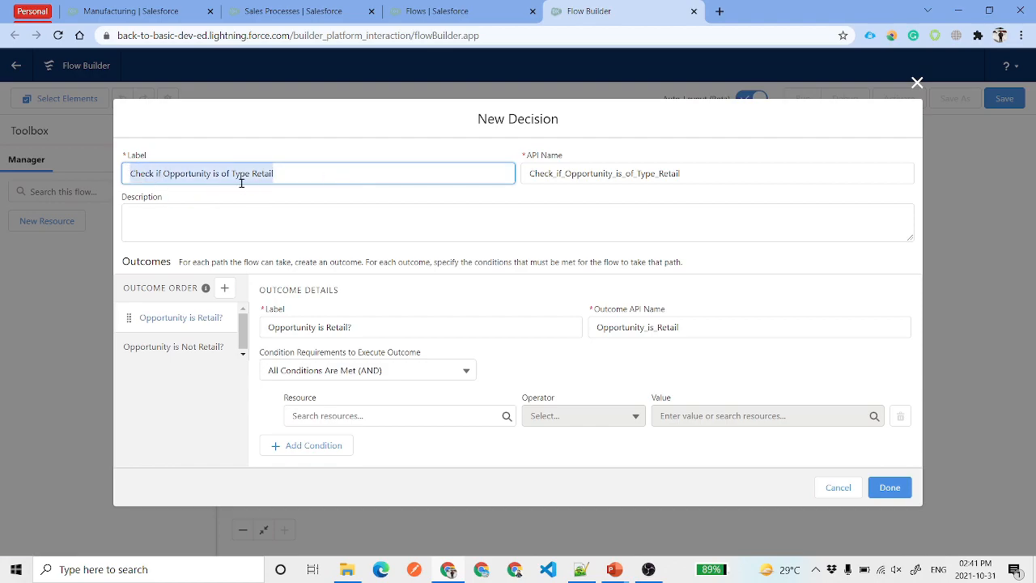
Step: Set the "Opportunity is Retail?" outcome's condition to $Record > Record Type ID > Name Equals Retail
left_click(362, 415)
type("Rec")
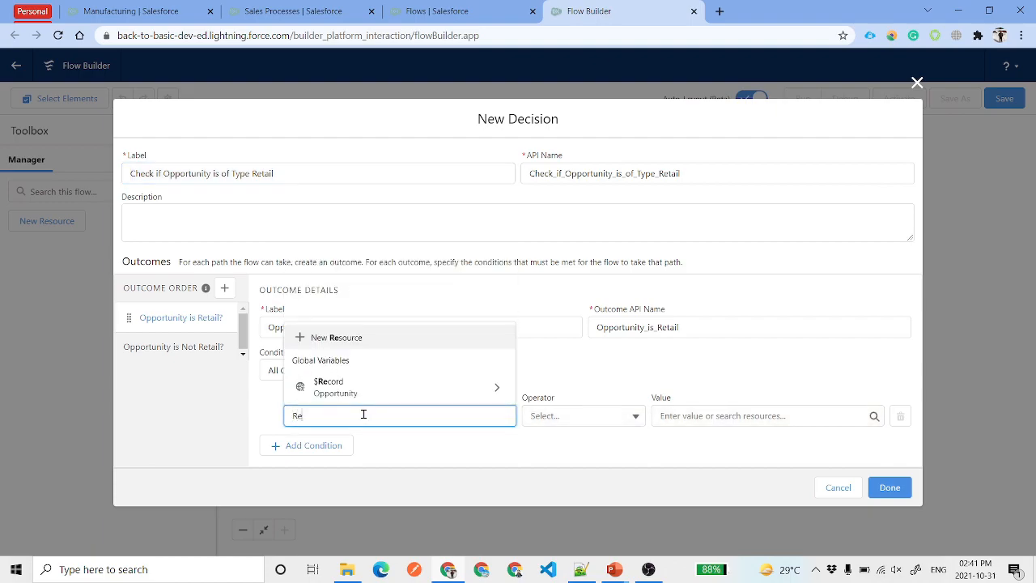
left_click(388, 393)
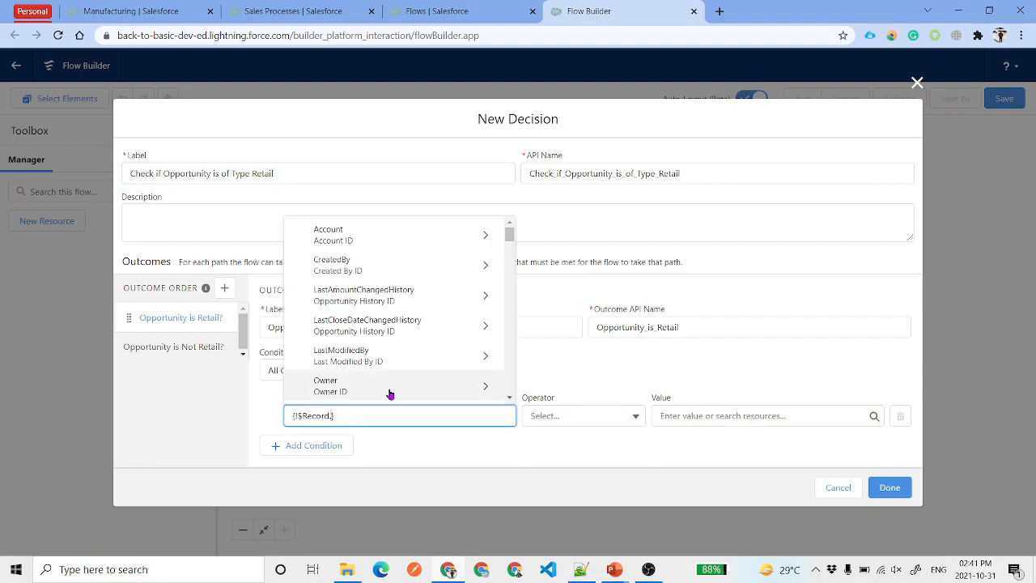
type("Record T")
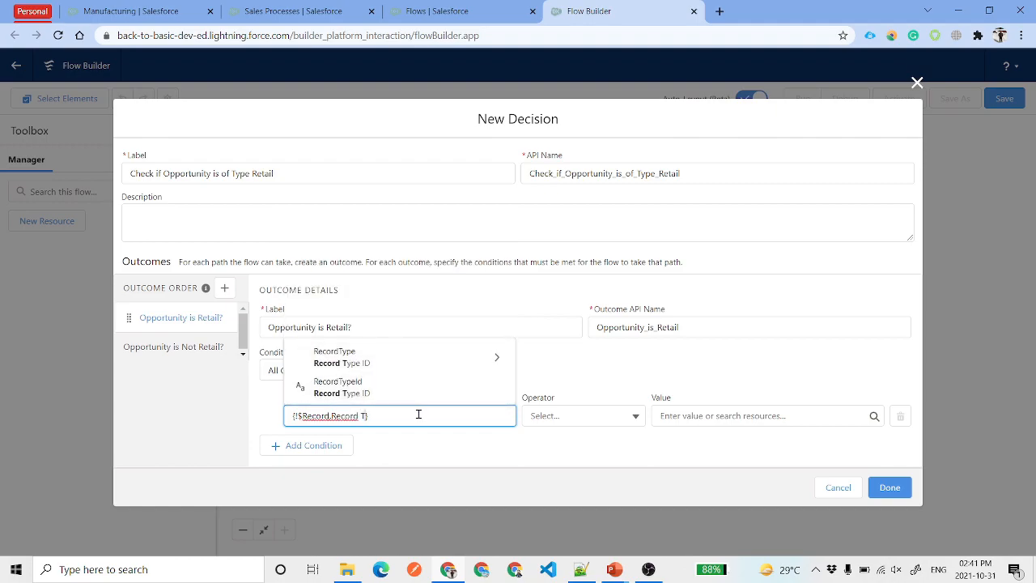
left_click(498, 361)
type("Name")
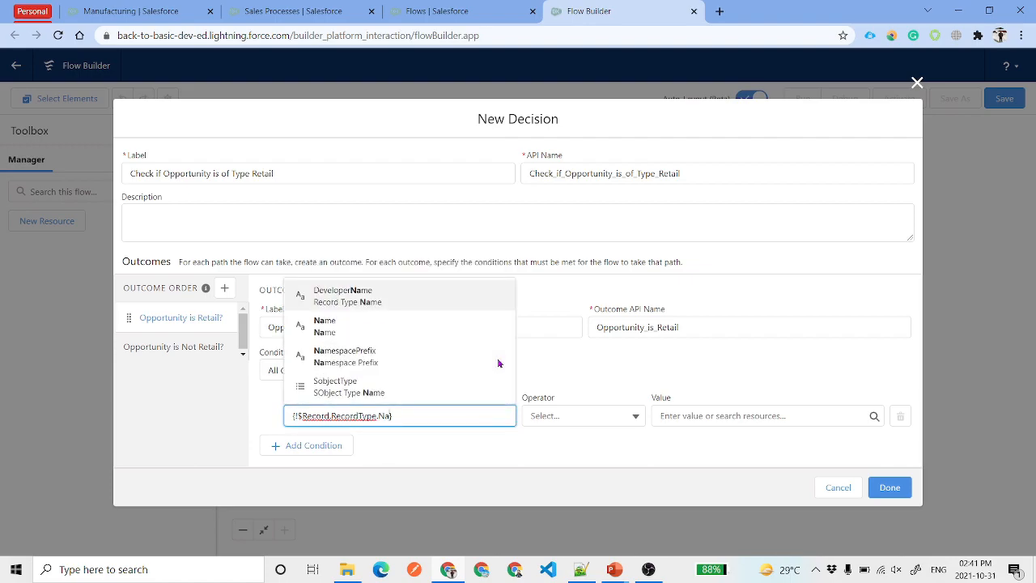
left_click(724, 416)
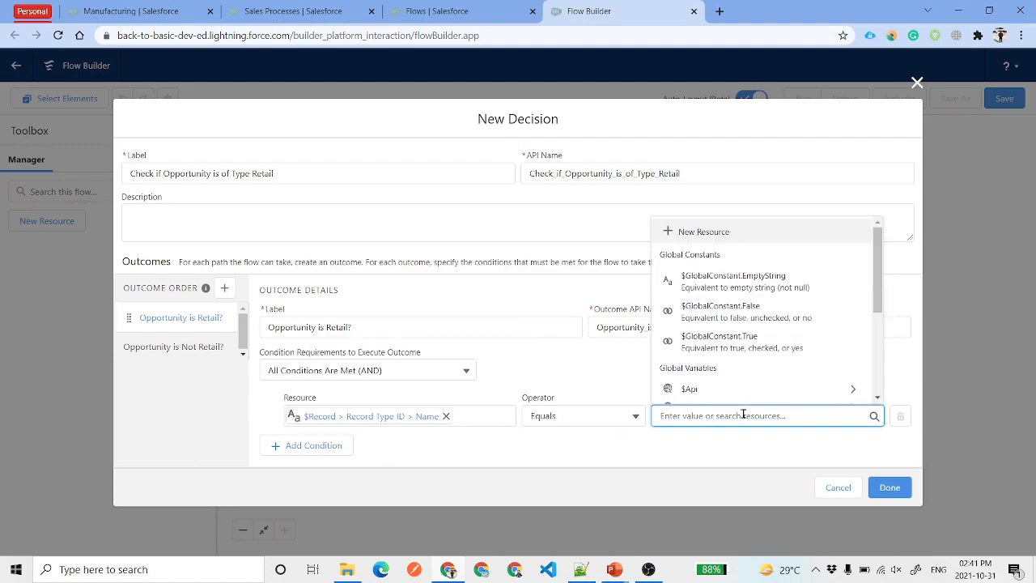
type("Retail")
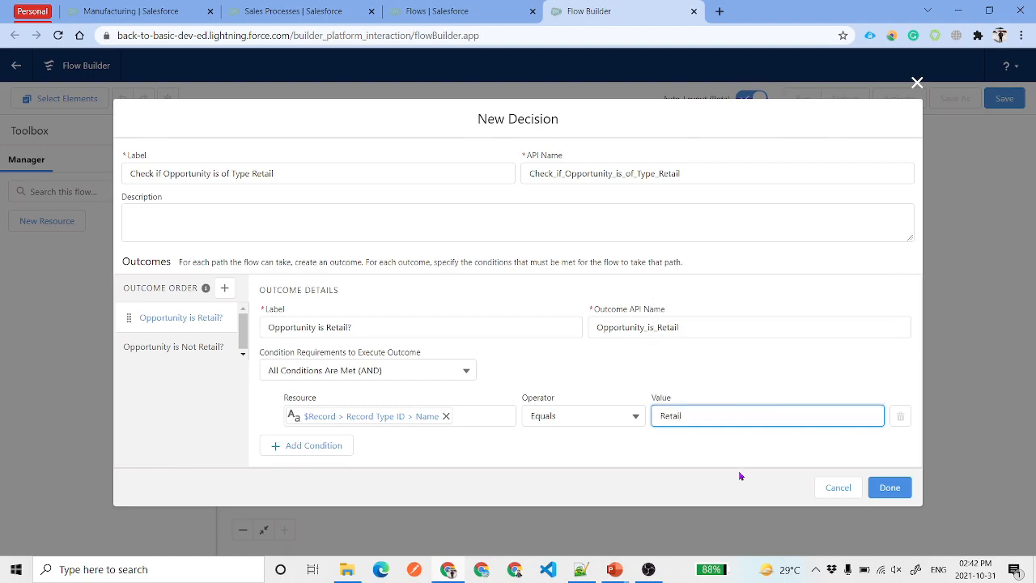
left_click_drag(710, 416, 642, 433)
left_click(699, 463)
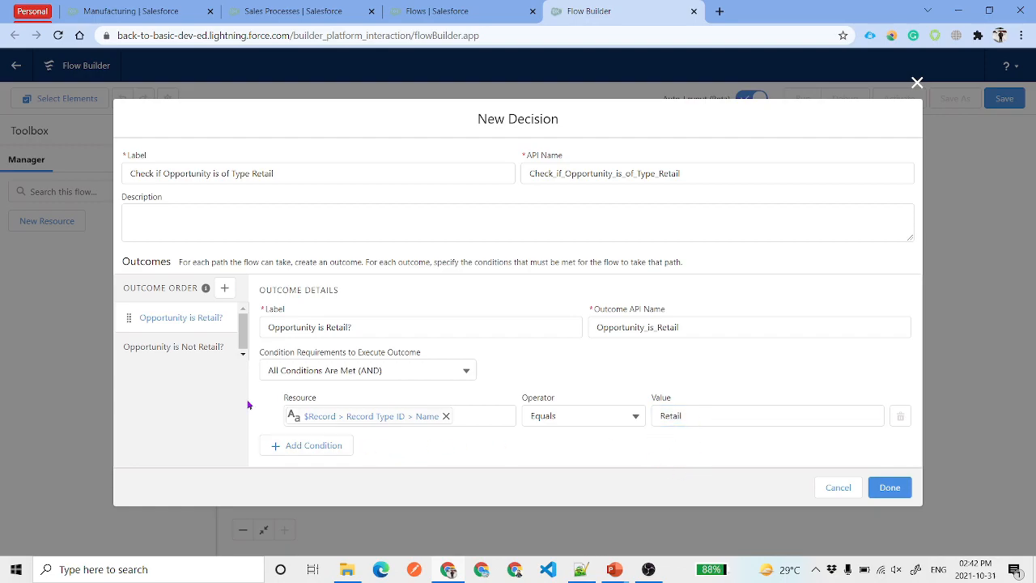
Step: Label the decision's default outcome "Opportunity is Not Retail?" and finish the Decision element
left_click_drag(369, 327, 253, 334)
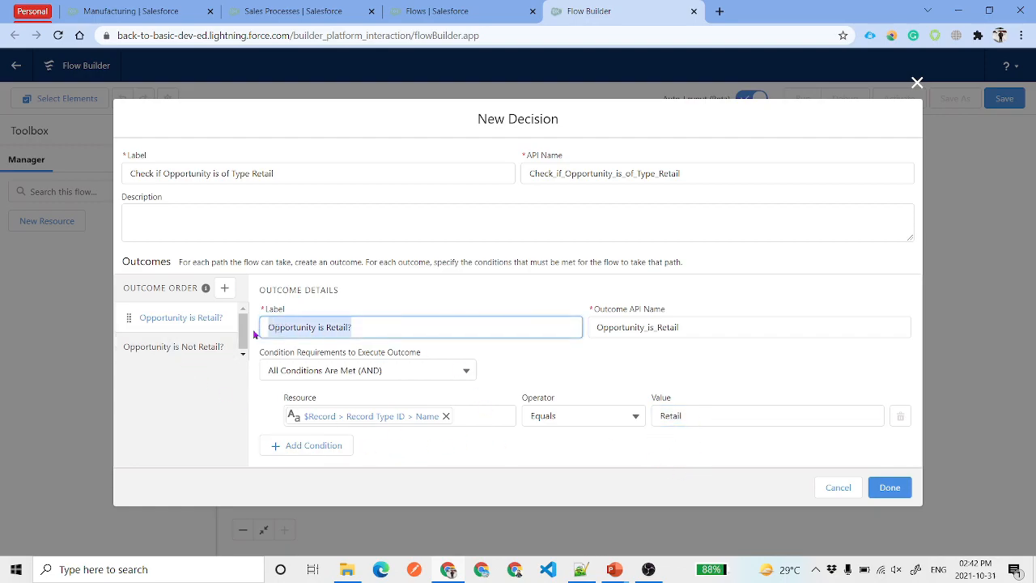
left_click(188, 359)
left_click_drag(374, 312, 268, 342)
left_click(564, 478)
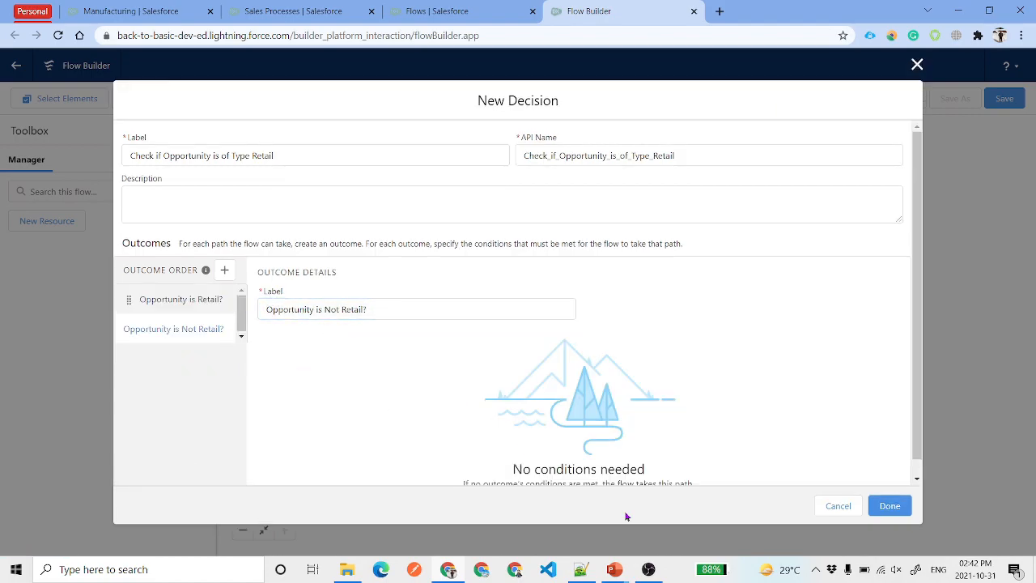
left_click(897, 512)
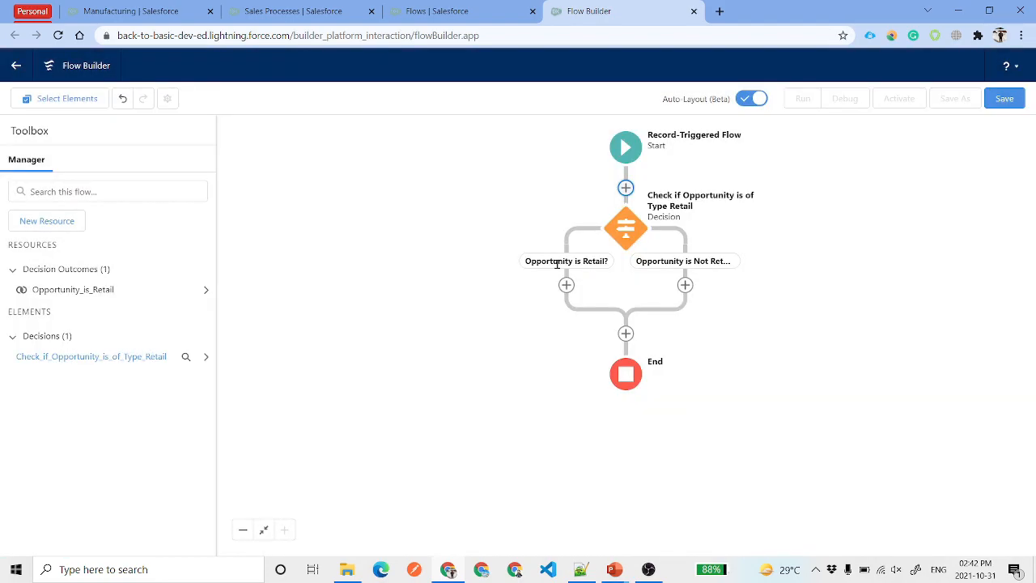
Step: Add a Get Records element on the retail path, labelled "SOQL Price Book Record" with API name retailPriceBook, for the Price Book object
left_click(567, 284)
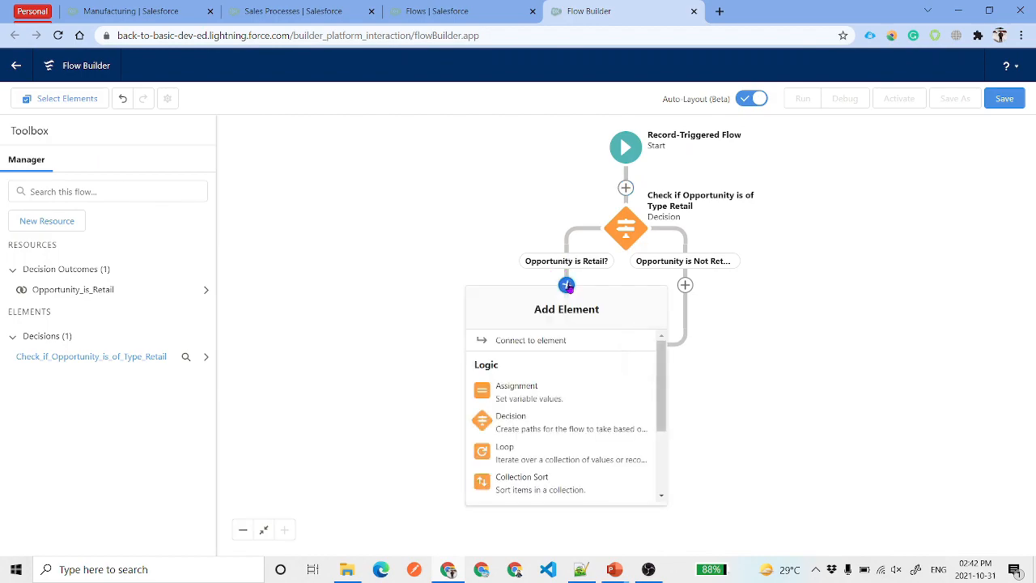
scroll(583, 418, "down", 3)
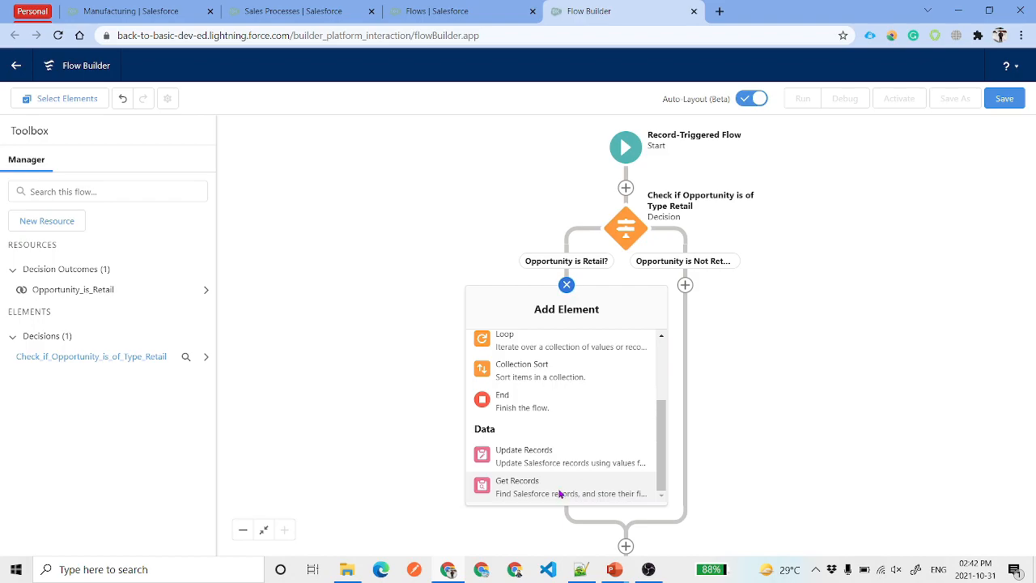
left_click(518, 483)
left_click_drag(405, 257, 241, 263)
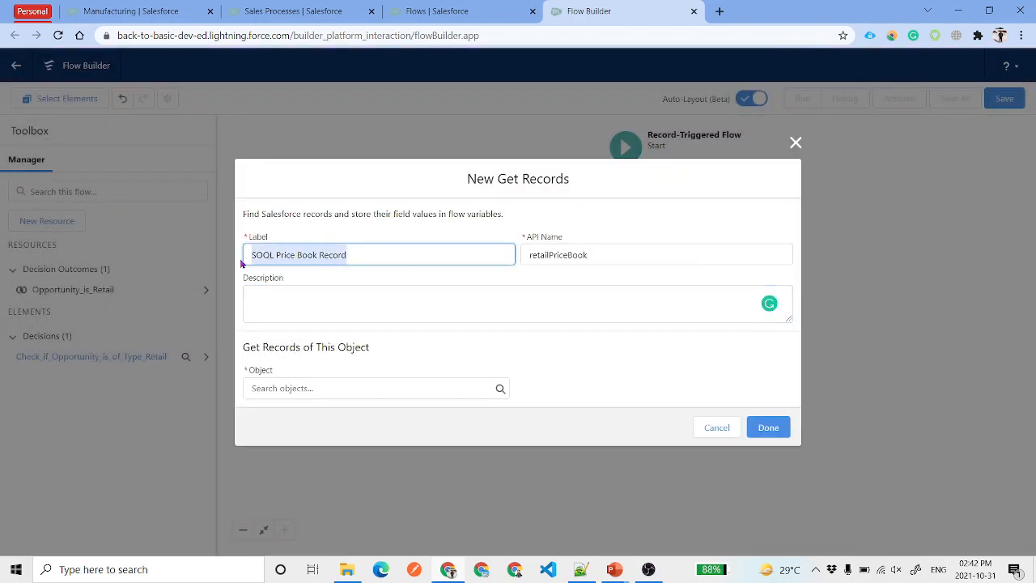
left_click_drag(617, 254, 479, 256)
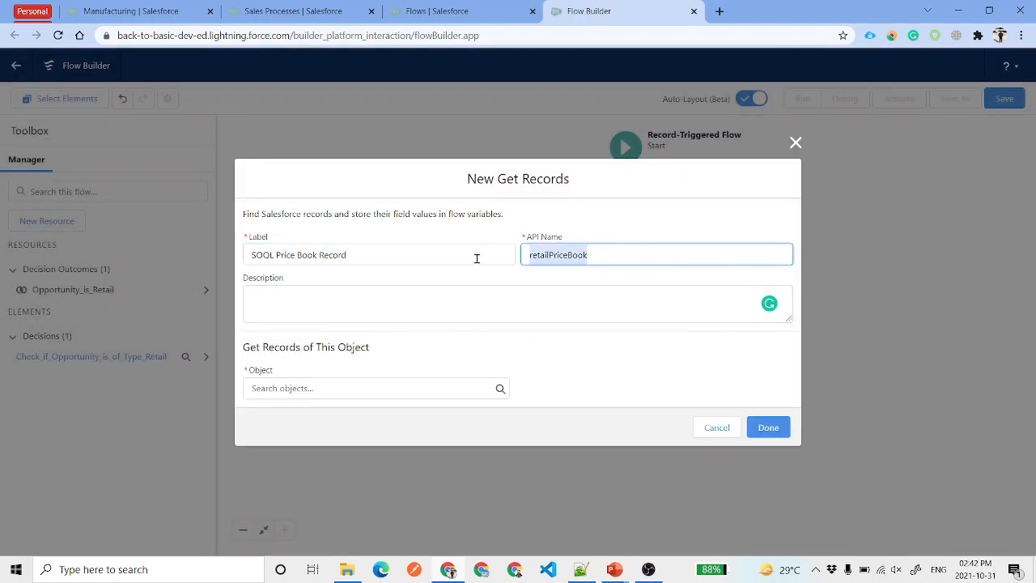
left_click(374, 389)
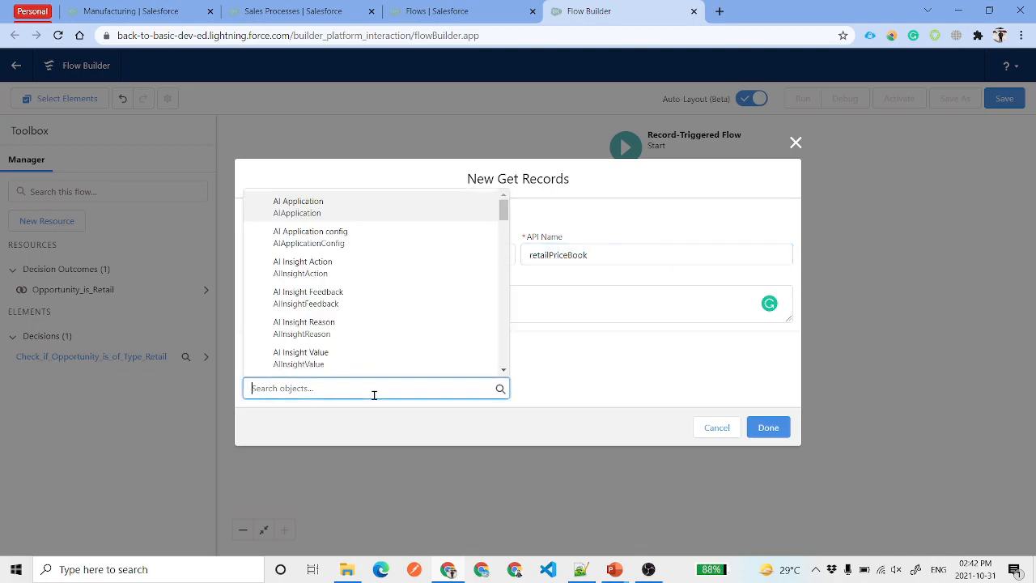
type("Price")
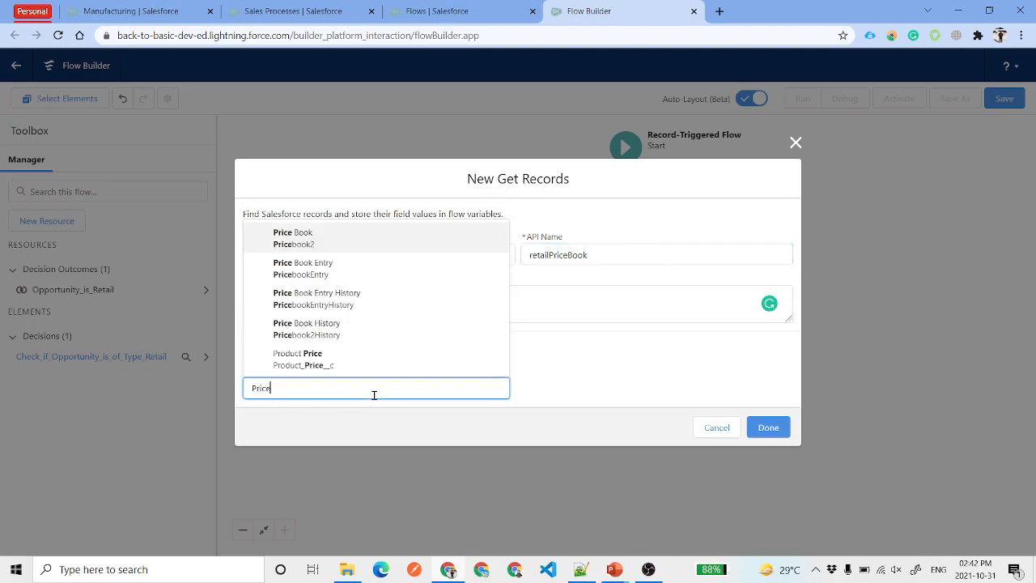
left_click(316, 241)
Step: Filter the Price Book records by Name Equals Retail
left_click(350, 431)
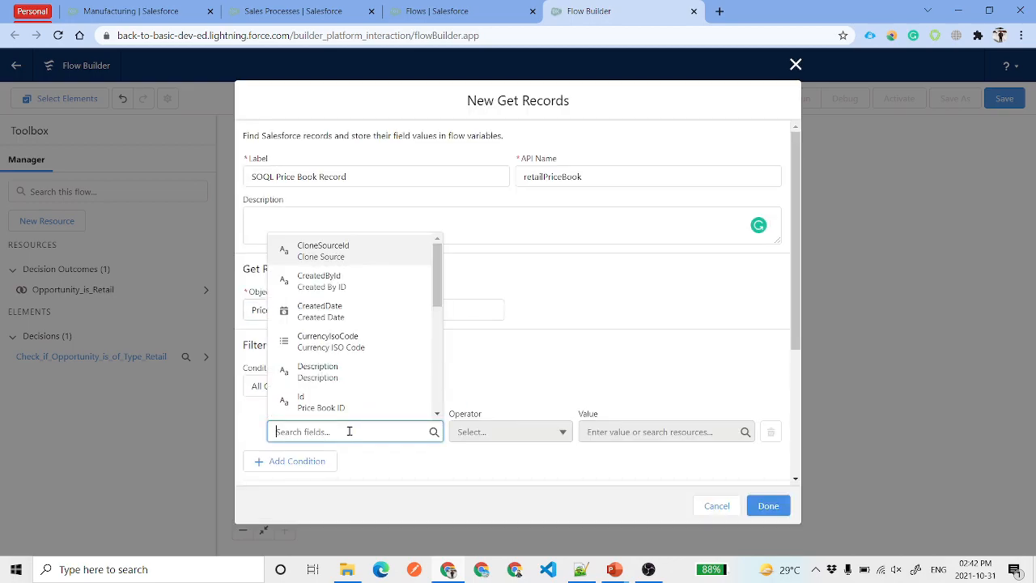
type("Na")
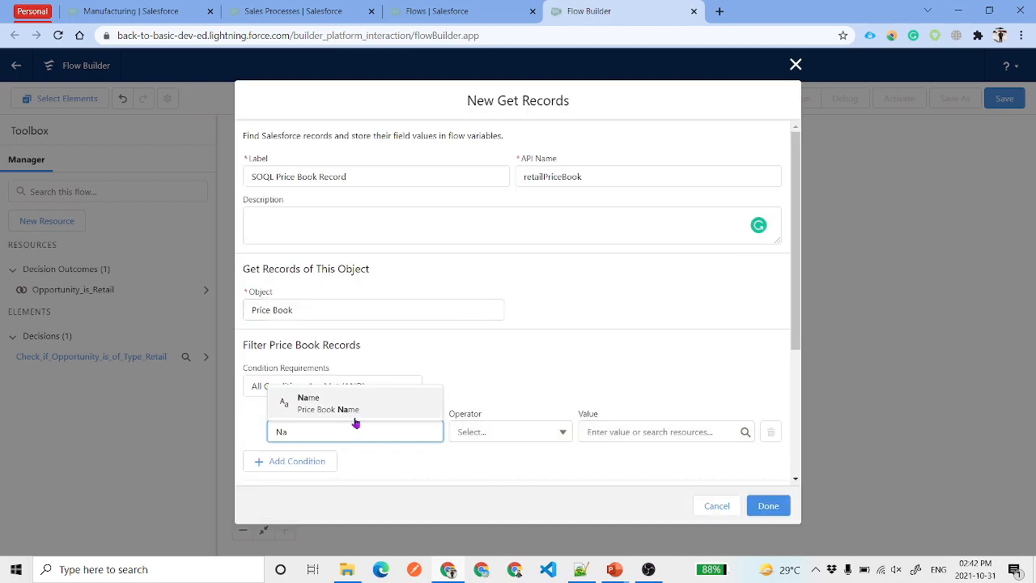
left_click(354, 412)
left_click(642, 430)
type("Retail")
left_click(647, 479)
double_click(626, 432)
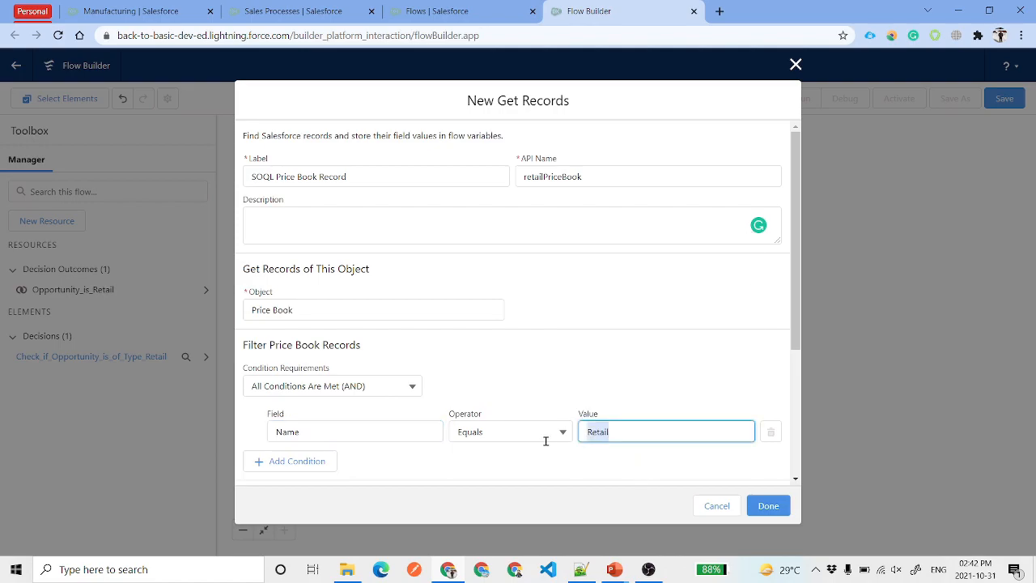
left_click(599, 476)
Step: Keep only the first record with all fields stored automatically, and finish the Get Records element
scroll(605, 374, "down", 1)
scroll(604, 375, "down", 2)
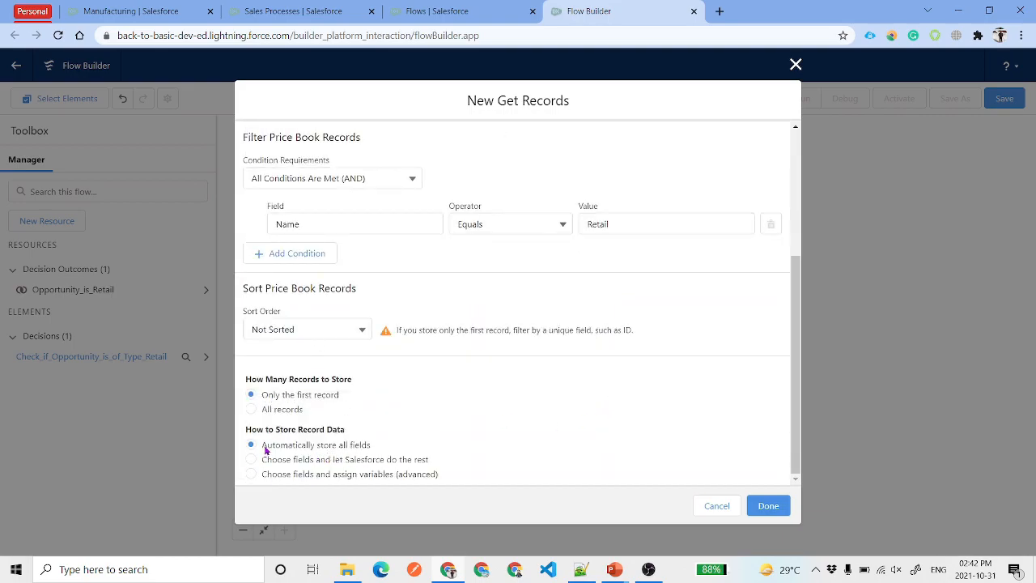
left_click_drag(263, 447, 414, 455)
left_click(768, 505)
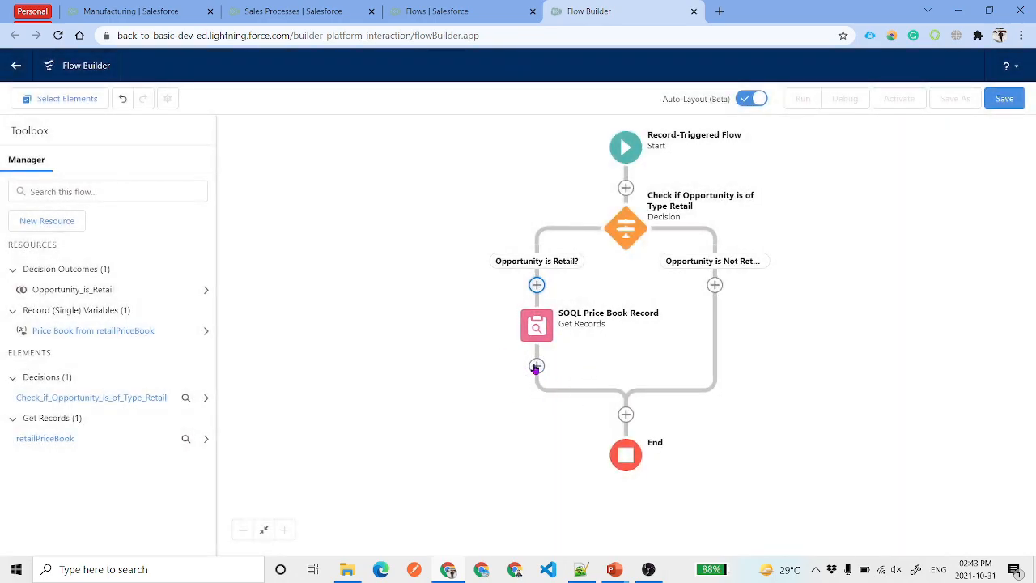
Step: Add an Assignment after the price book lookup labelled "Assign Retail Pricebook to Opportunity", with $Record > Price Book ID as its variable
left_click(536, 367)
left_click(525, 479)
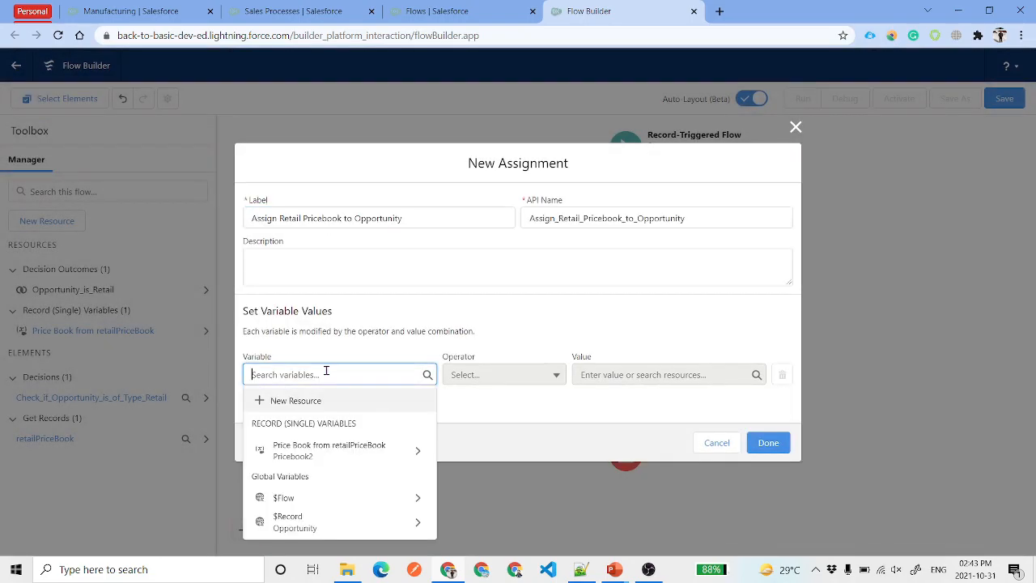
type("$Rec")
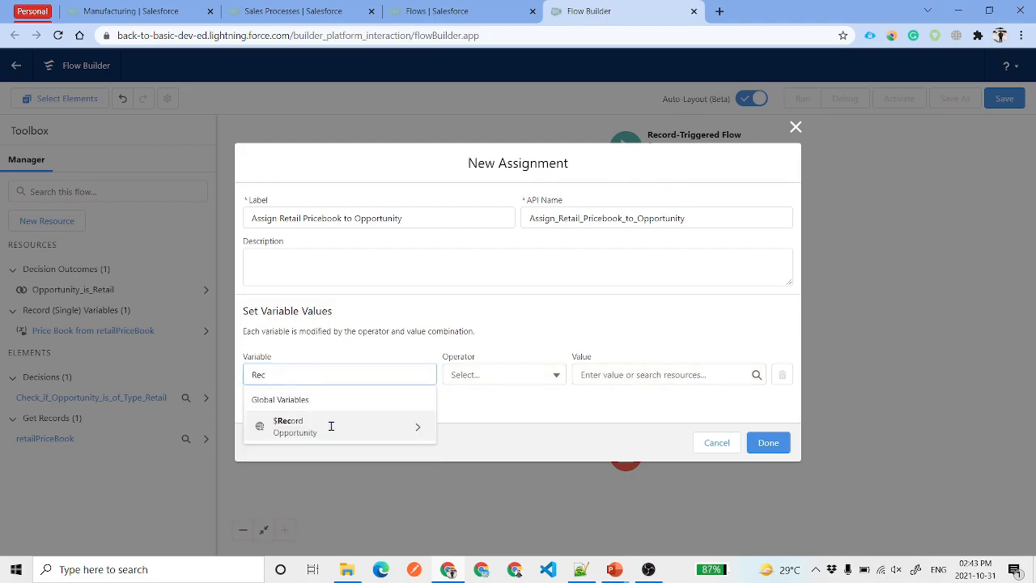
left_click(331, 427)
type(".Price")
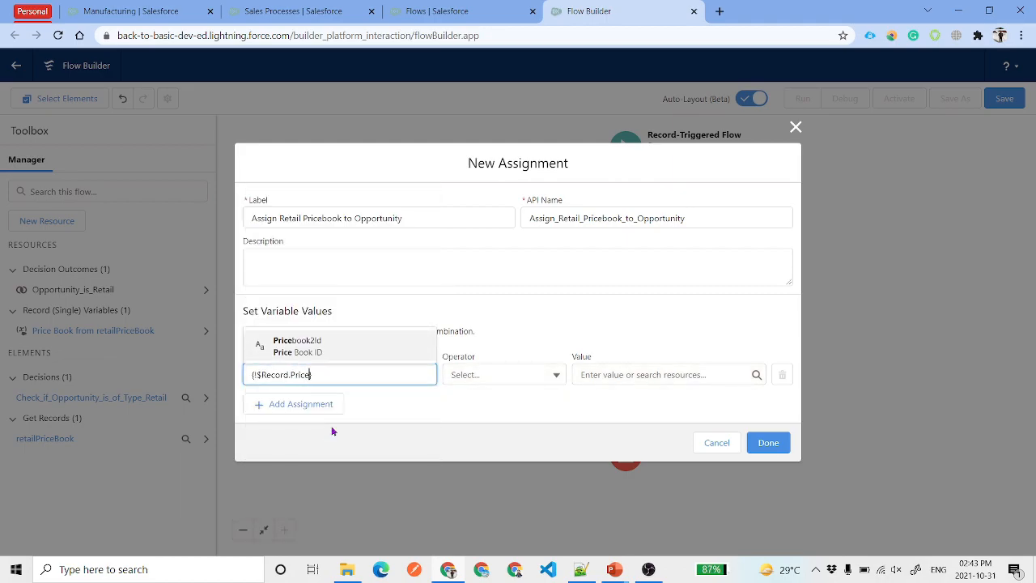
left_click(325, 343)
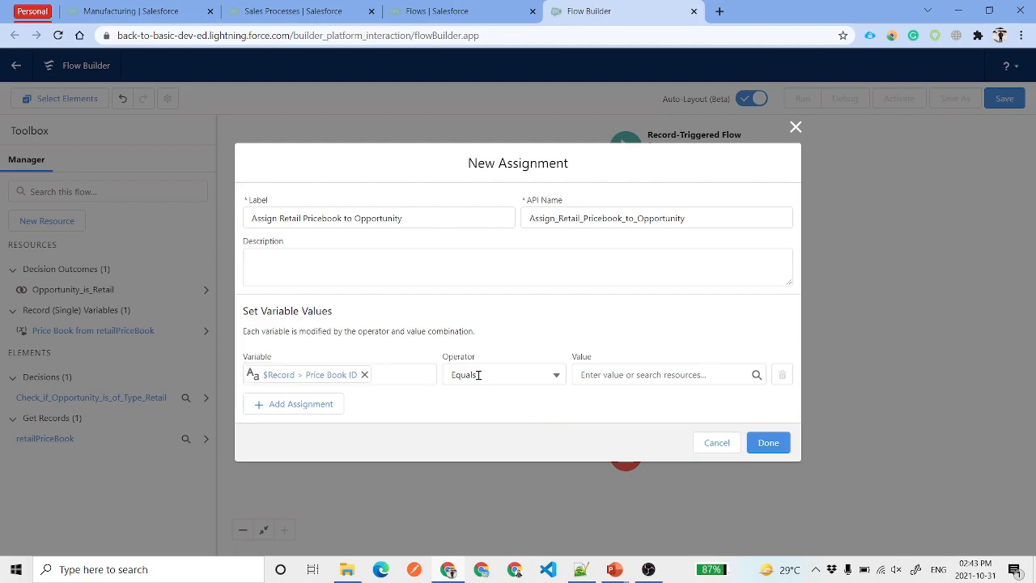
Step: Set the assignment's value to retailPriceBook.Id with the Equals operator and finish the Assignment element
left_click(653, 373)
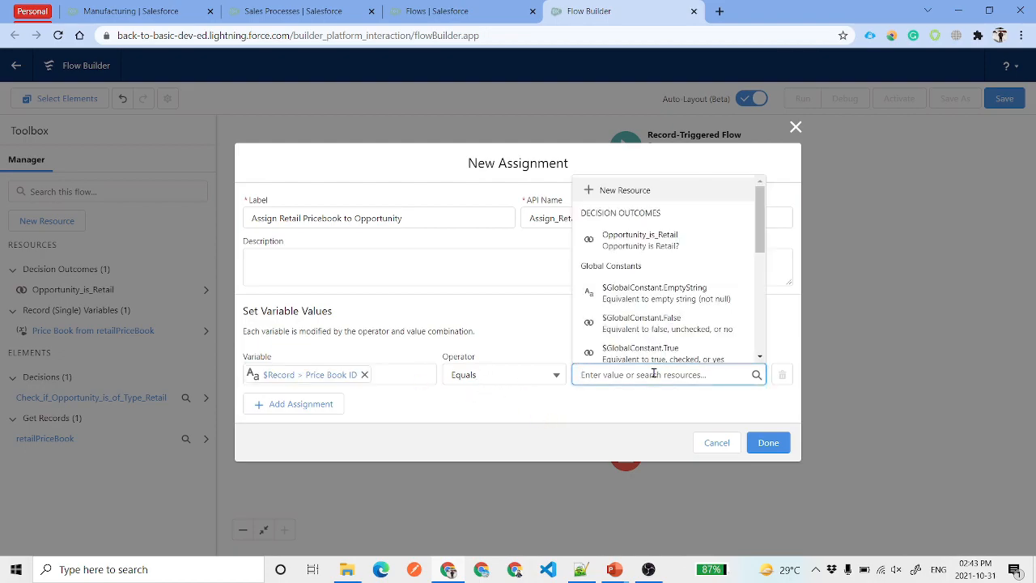
type("re")
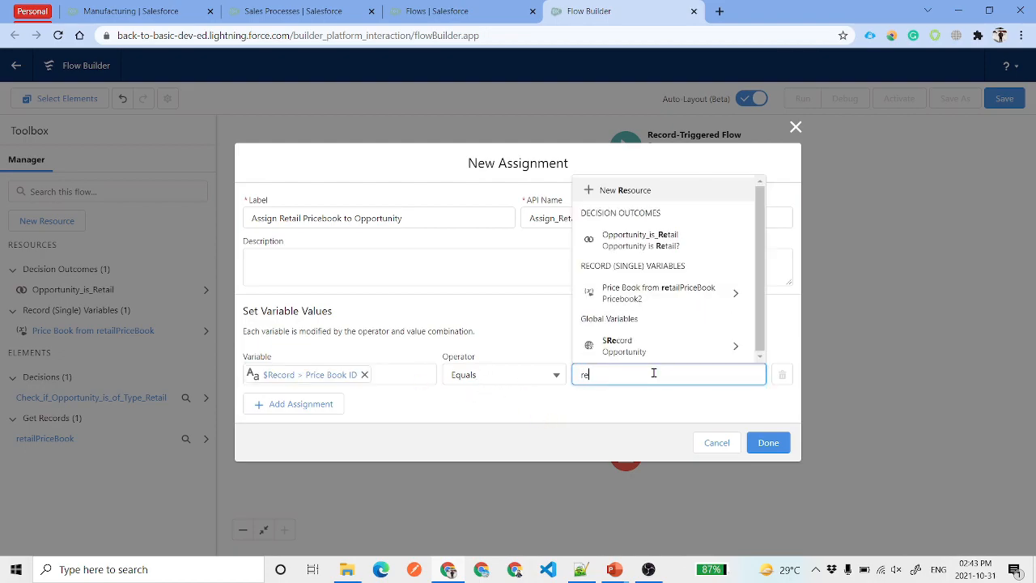
left_click(708, 300)
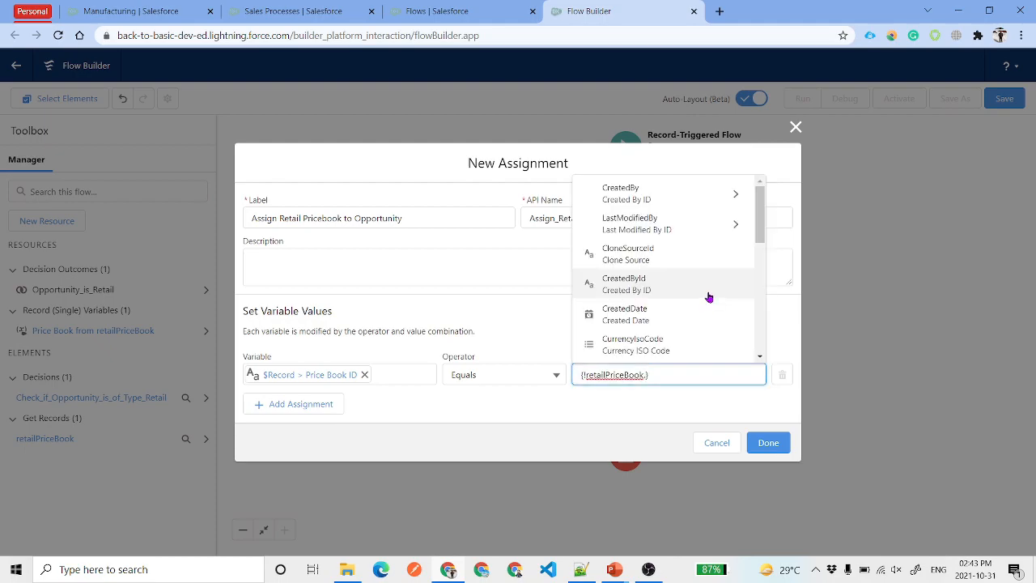
type("Id")
left_click(676, 312)
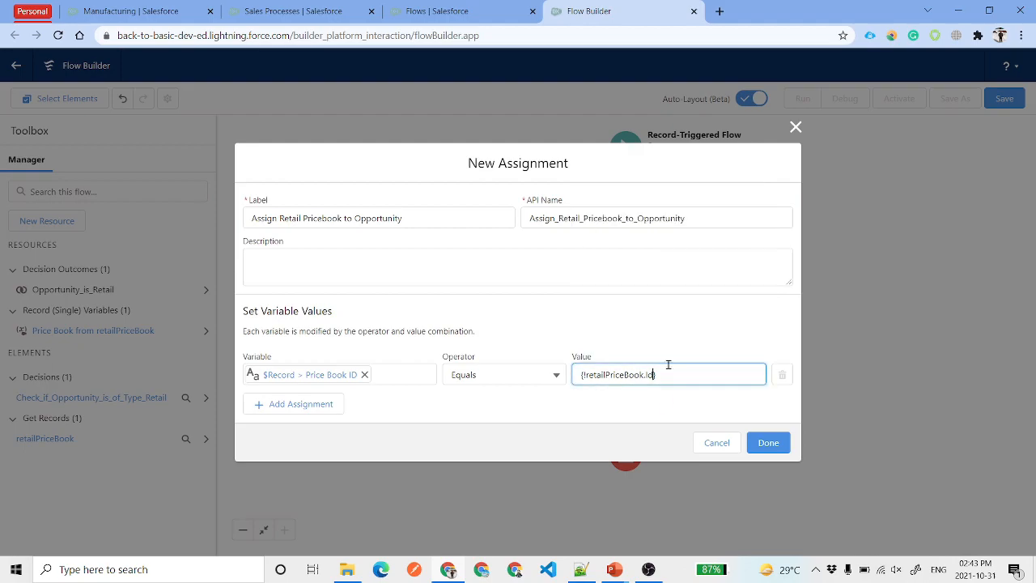
left_click(768, 443)
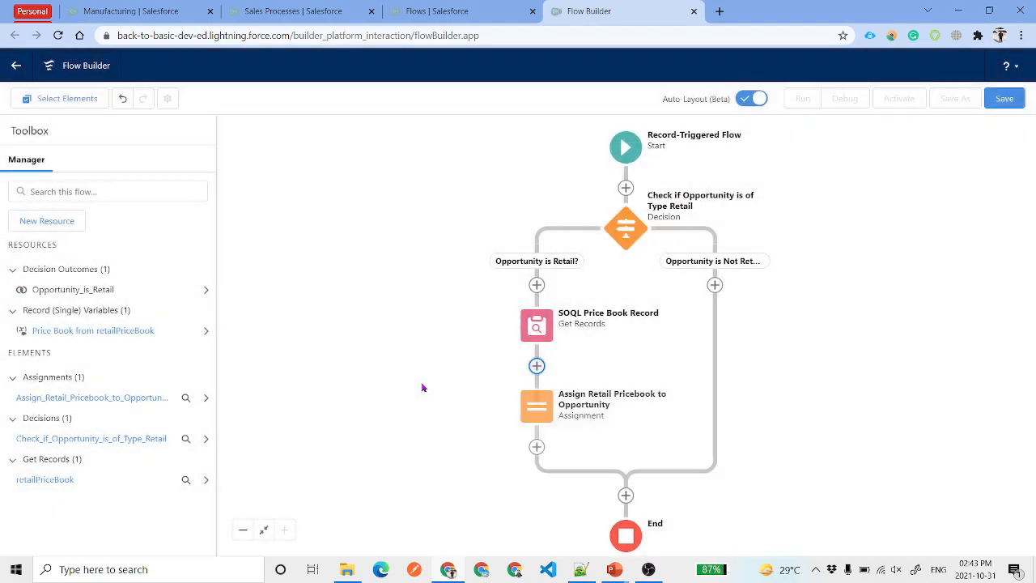
Step: Add a fault path to the "SOQL Price Book Record" Get Records element
left_click(537, 327)
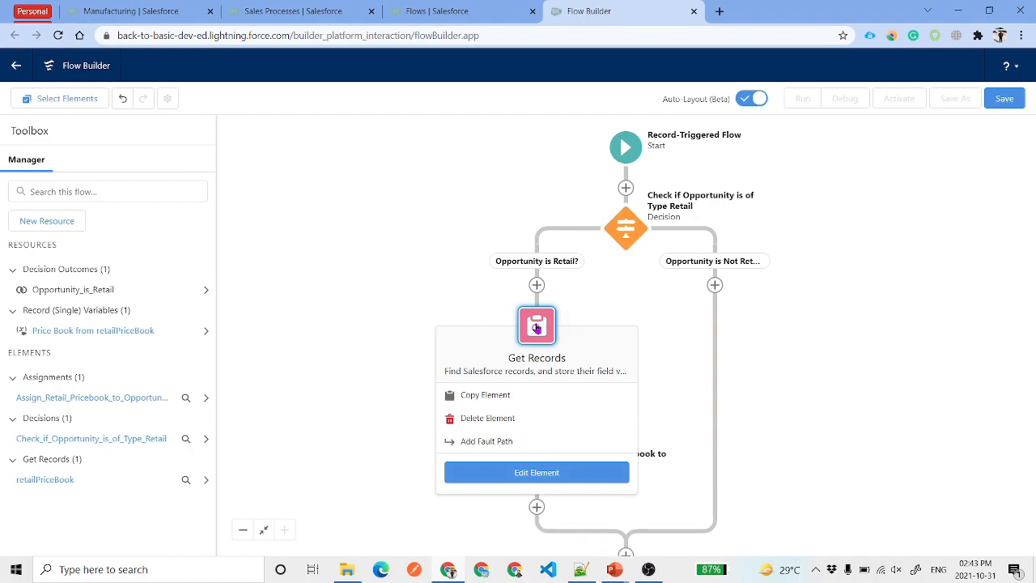
left_click(509, 443)
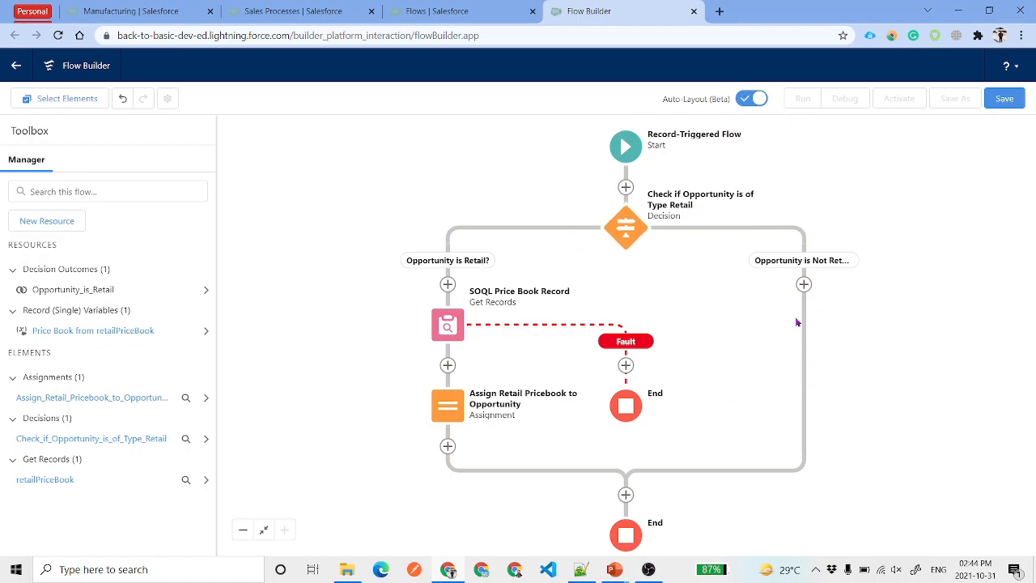
Step: Add a Decision on the not-retail path labelled "Check if Opportunity is Manufacturing", with an outcome labelled "Opportunity is Manufacturing?"
left_click(804, 284)
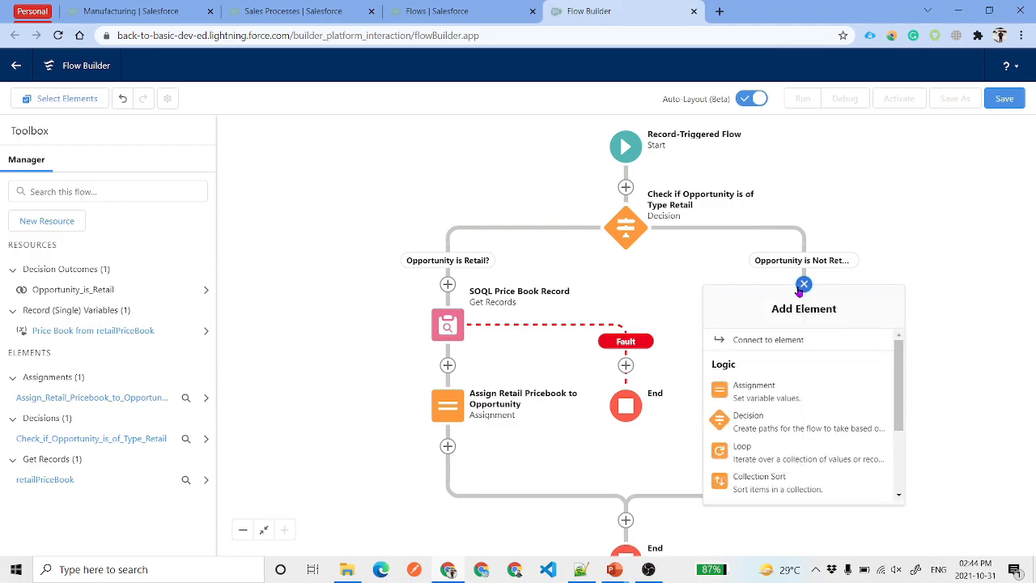
left_click(805, 426)
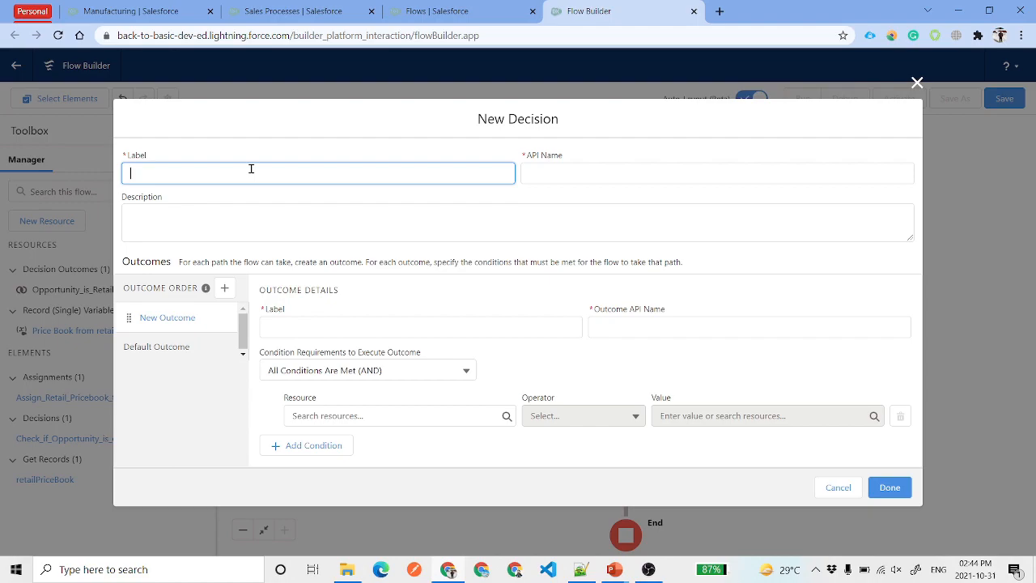
type("Check if Opportunity is Manufacturing")
left_click(367, 327)
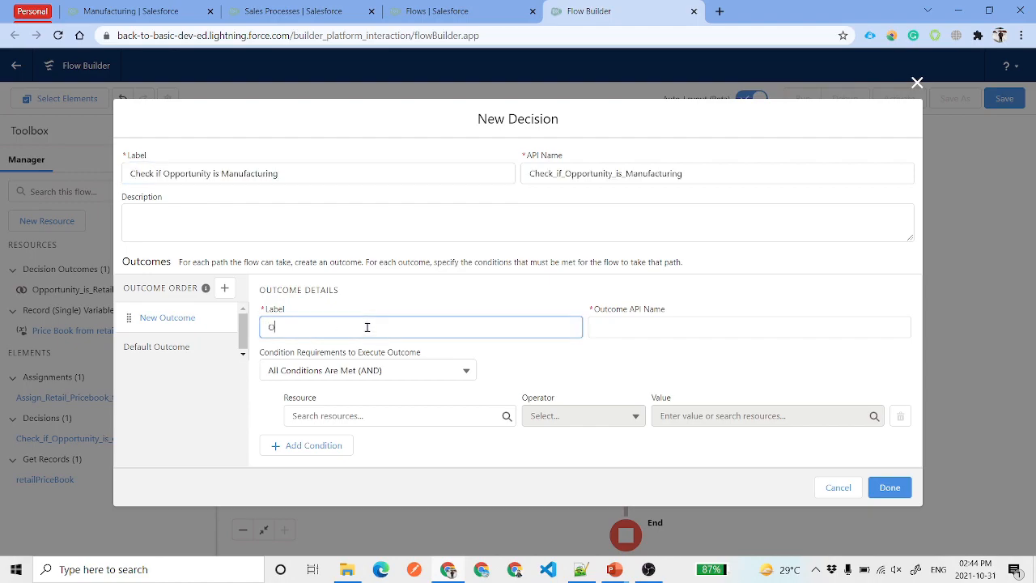
type("Opportunity is Manufacturing?")
key("Tab")
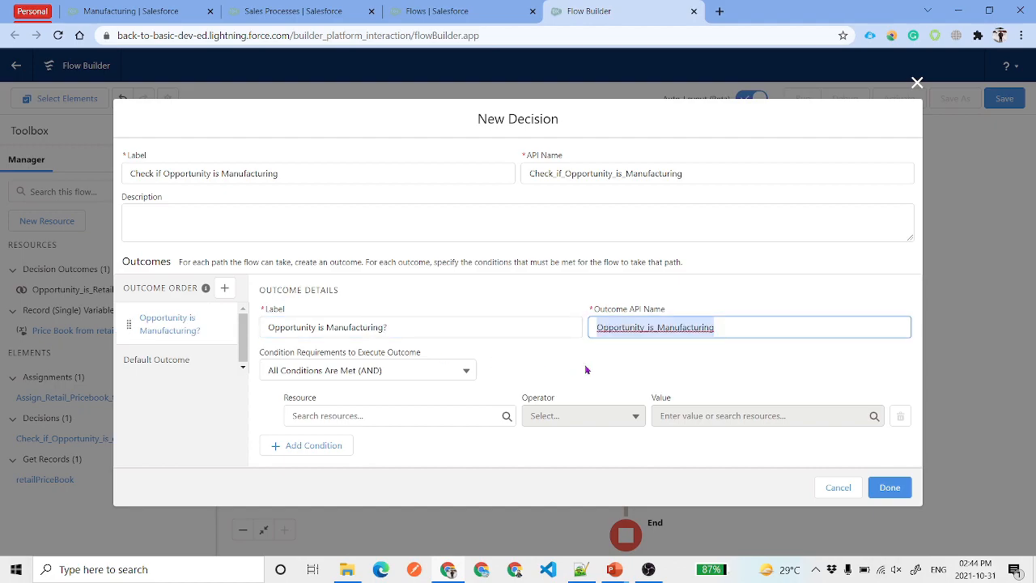
Step: Label the decision's default outcome "Opportunity is Not Manufacturing?"
left_click(177, 374)
left_click(135, 314)
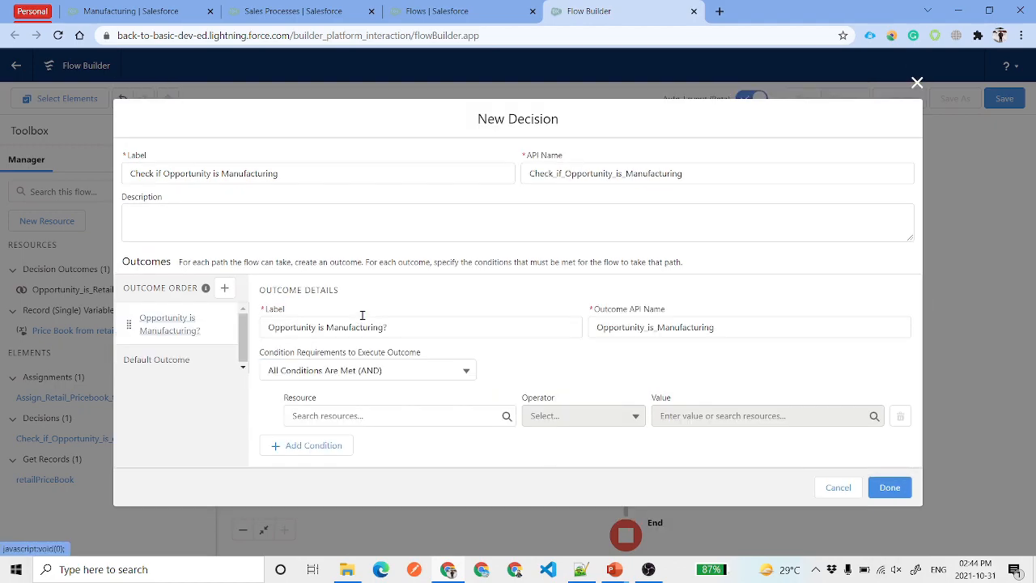
triple_click(362, 317)
key("ctrl+c")
left_click(157, 360)
triple_click(370, 310)
key("ctrl+v")
type("Not")
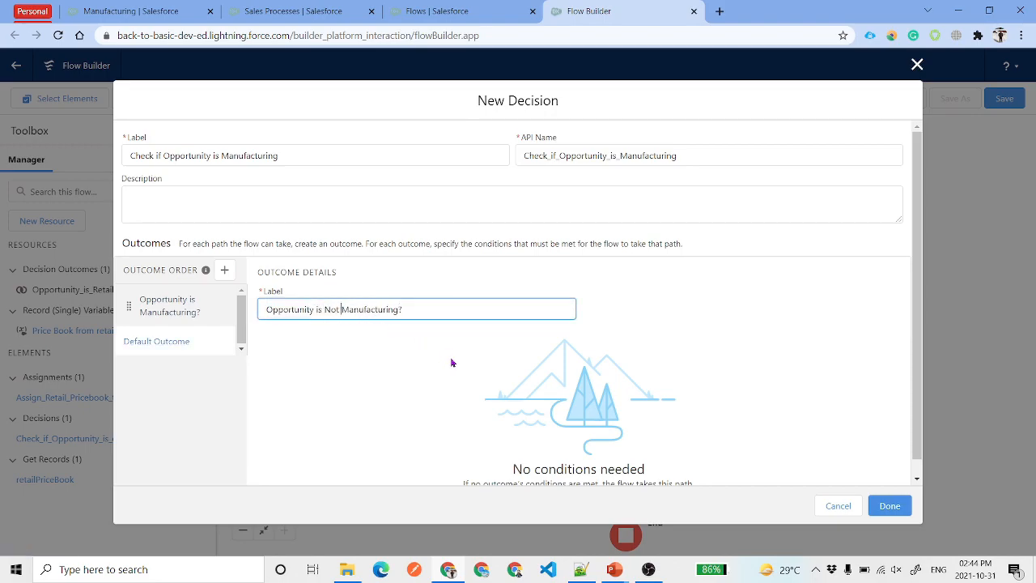
Step: Set the manufacturing outcome's condition to $Record > Record Type ID > Name Equals Manufacturing and finish the Decision element
left_click(185, 318)
double_click(360, 326)
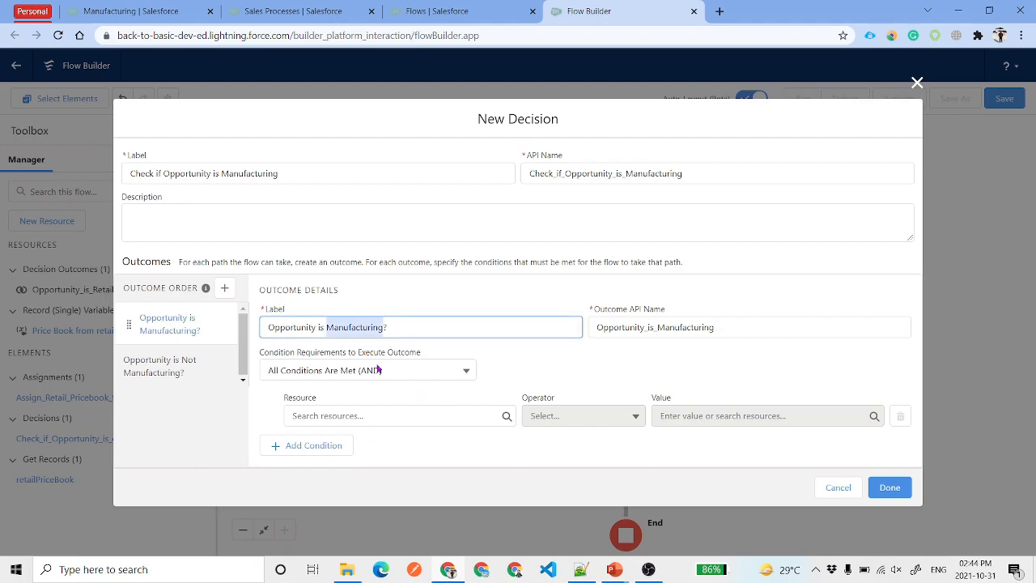
left_click(395, 413)
type("Rec")
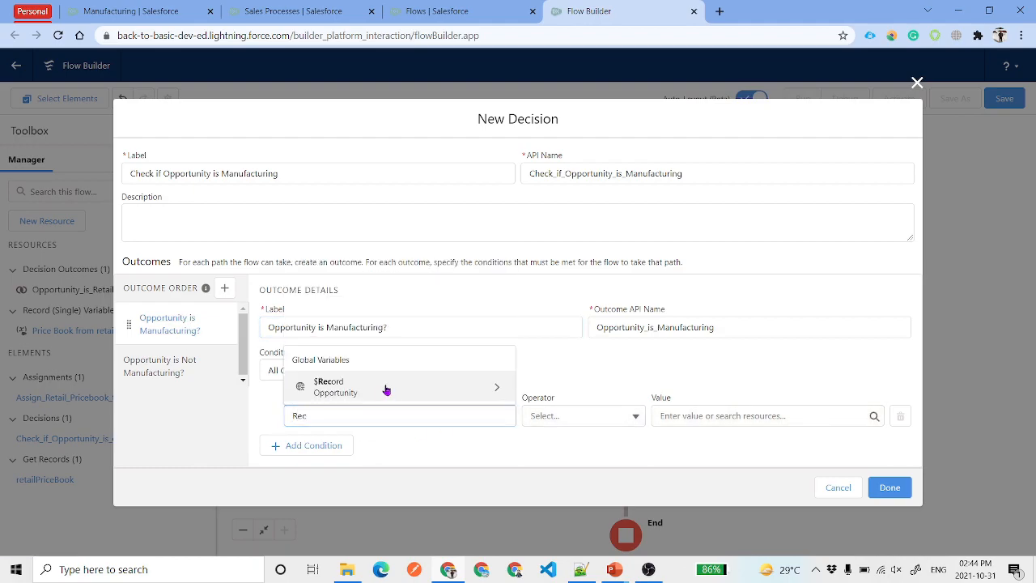
left_click(384, 382)
type("RecordType.Name}")
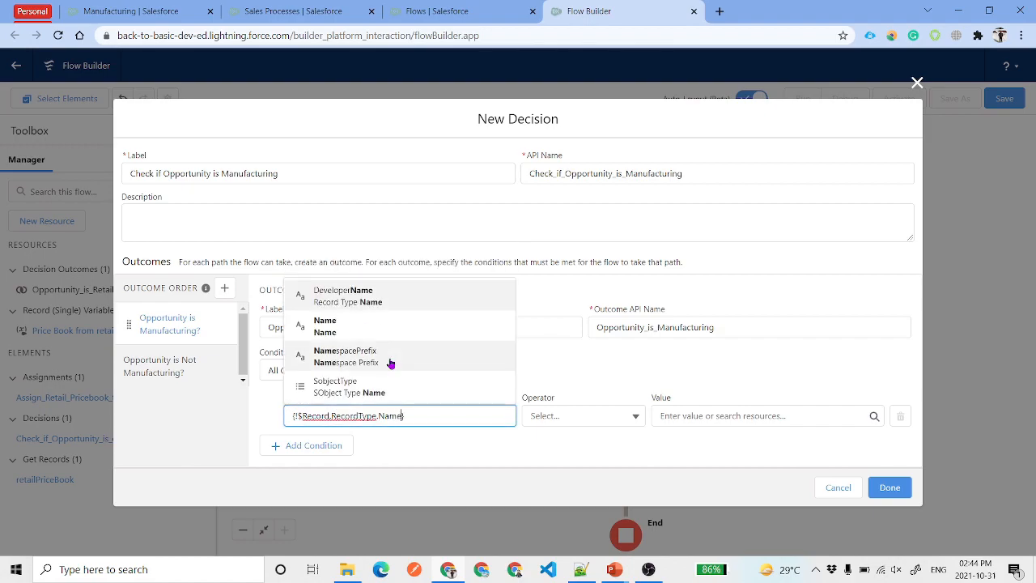
left_click(369, 326)
left_click(698, 419)
type("Manufacturing")
left_click(714, 461)
left_click_drag(733, 420, 627, 418)
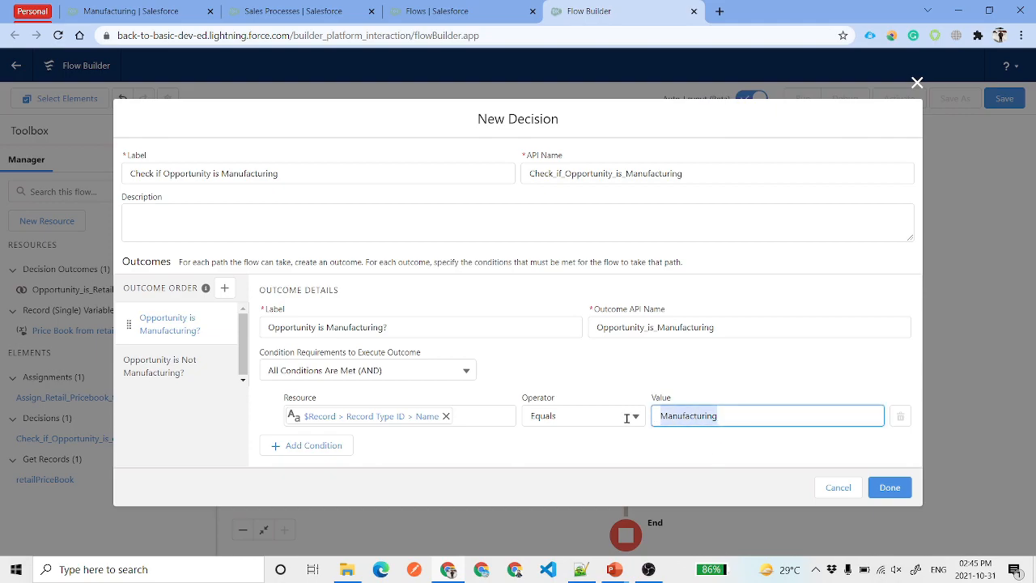
left_click(897, 487)
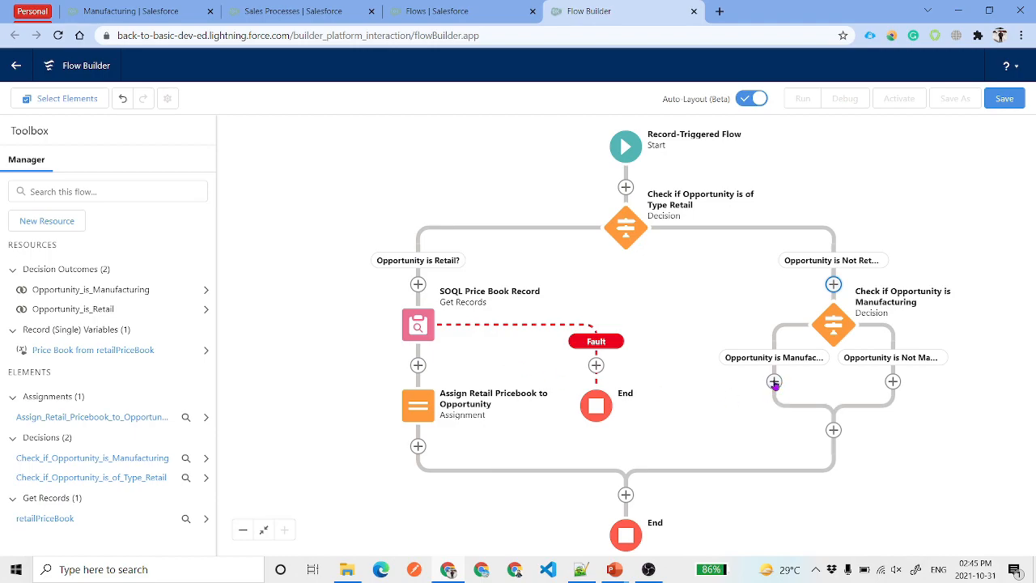
Step: Add a Get Records on the manufacturing path labelled "SOQL Manufacturing PriceBook", API name ManufacturingPriceBook, for the Price Book object
left_click(774, 382)
scroll(784, 469, "down", 5)
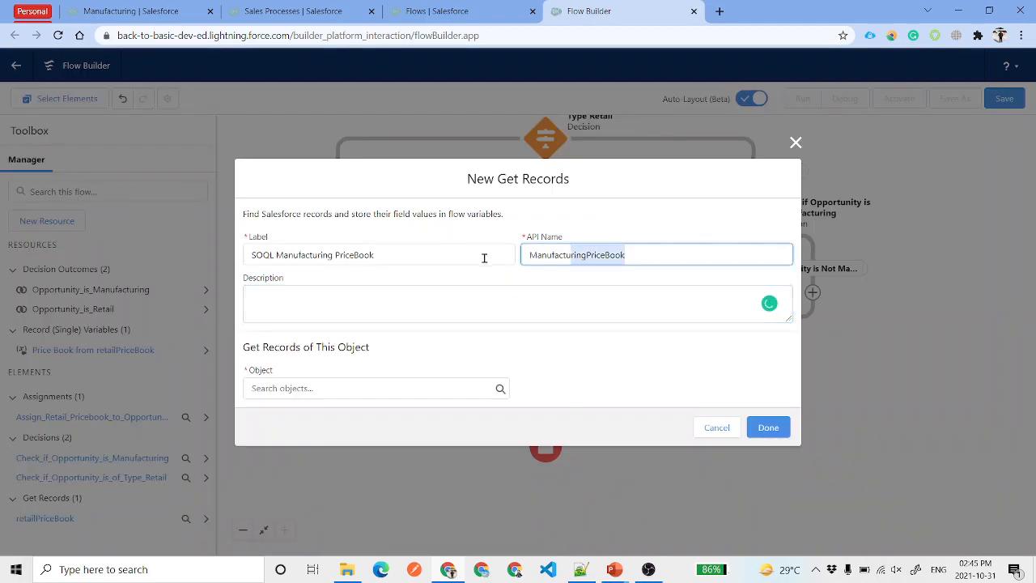
left_click(364, 390)
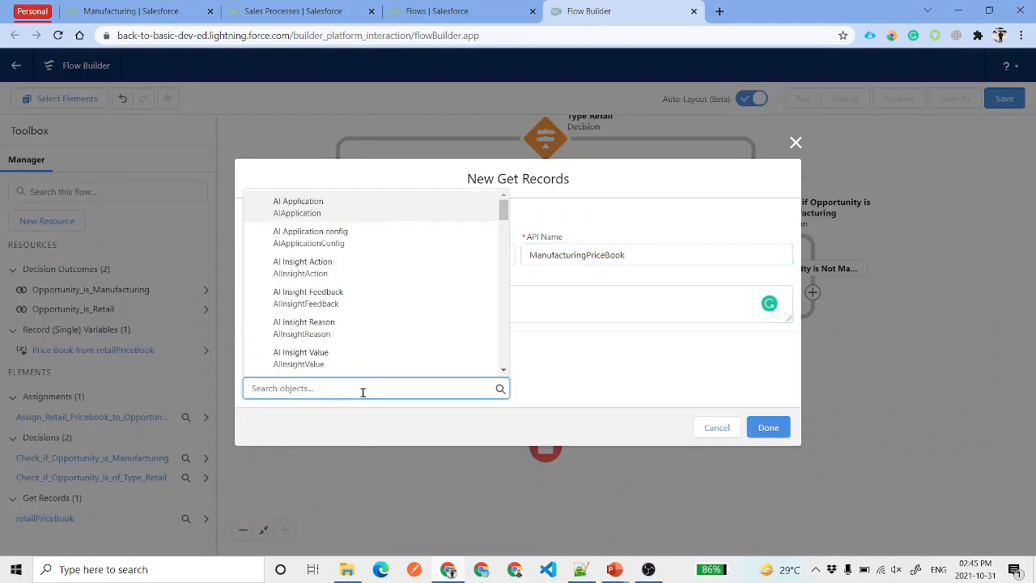
type("Price Book")
left_click(324, 270)
scroll(357, 316, "down", 2)
Step: Filter the price book records by Name Equals Manufacturing and finish the Get Records element
left_click(359, 229)
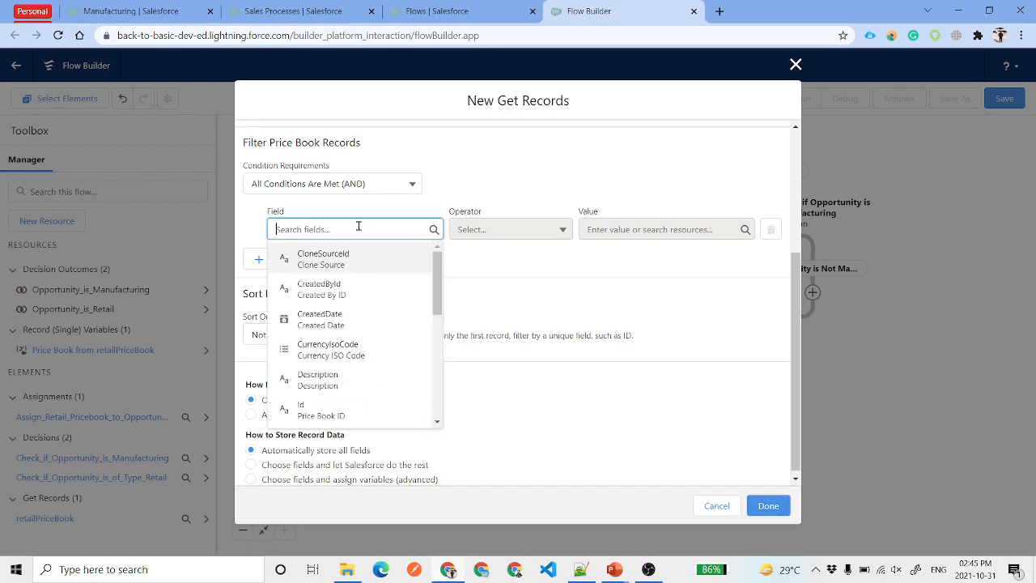
type("Name")
left_click(359, 263)
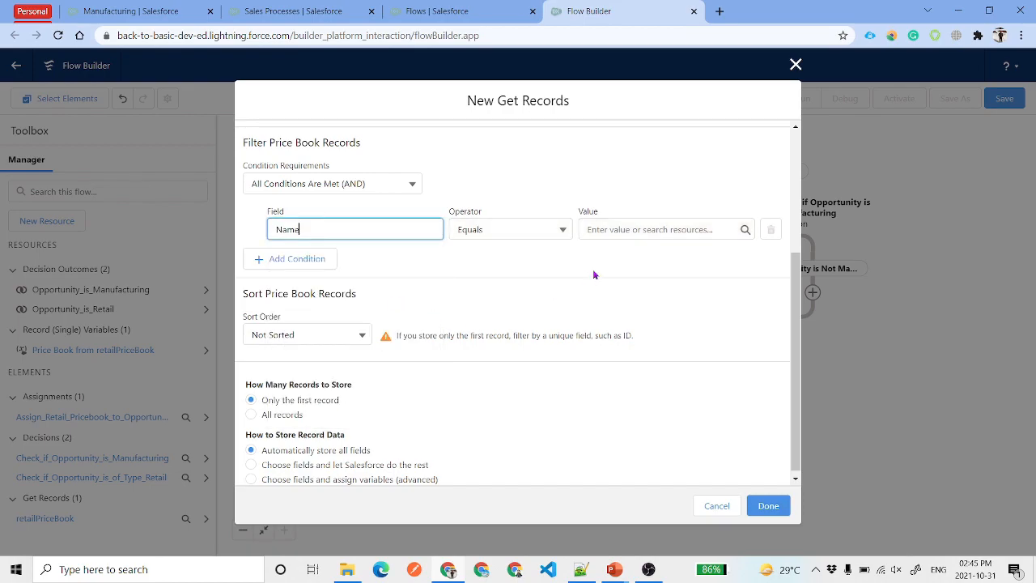
type("Manufacturing")
left_click(768, 505)
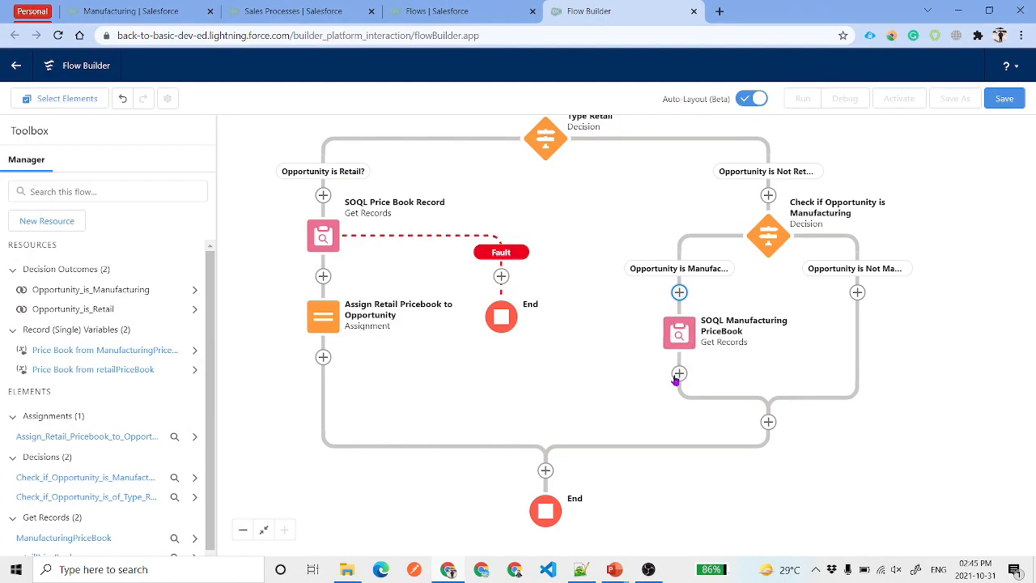
Step: Add an Assignment after the manufacturing lookup labelled "Assign Manufacturing Pricebook to Opportunity", with $Record > Price Book ID as its variable
left_click(679, 374)
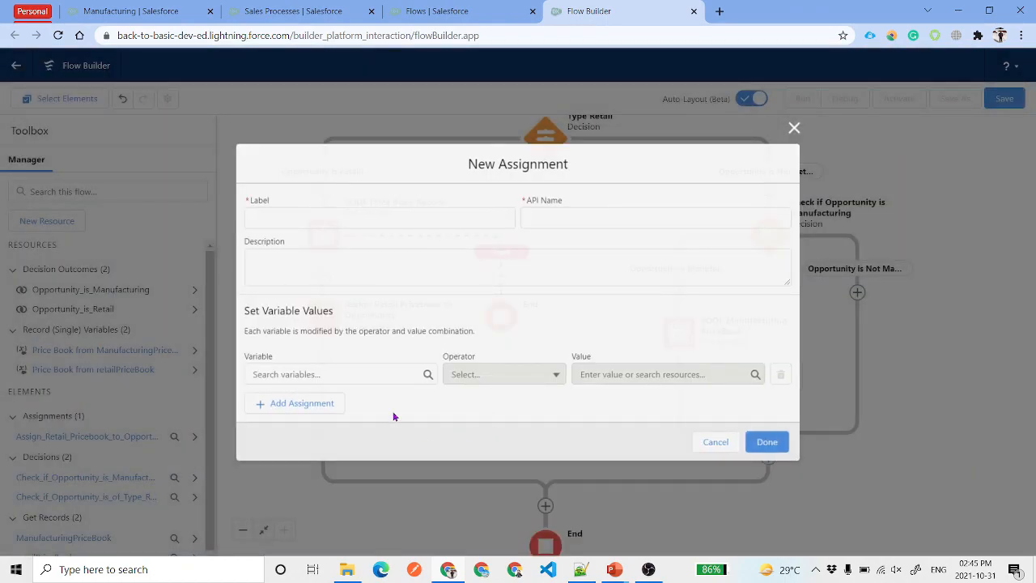
left_click(310, 217)
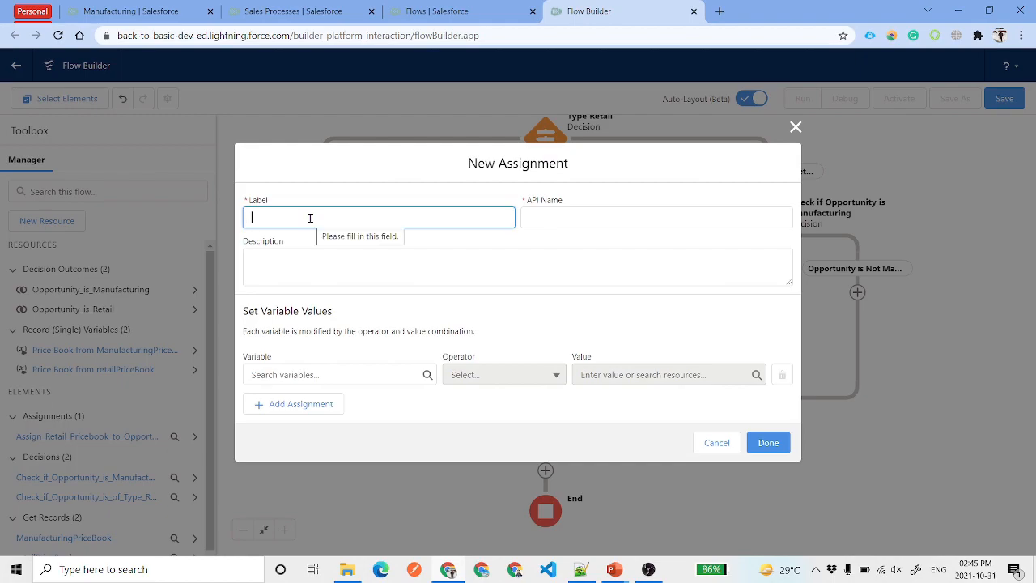
type("A")
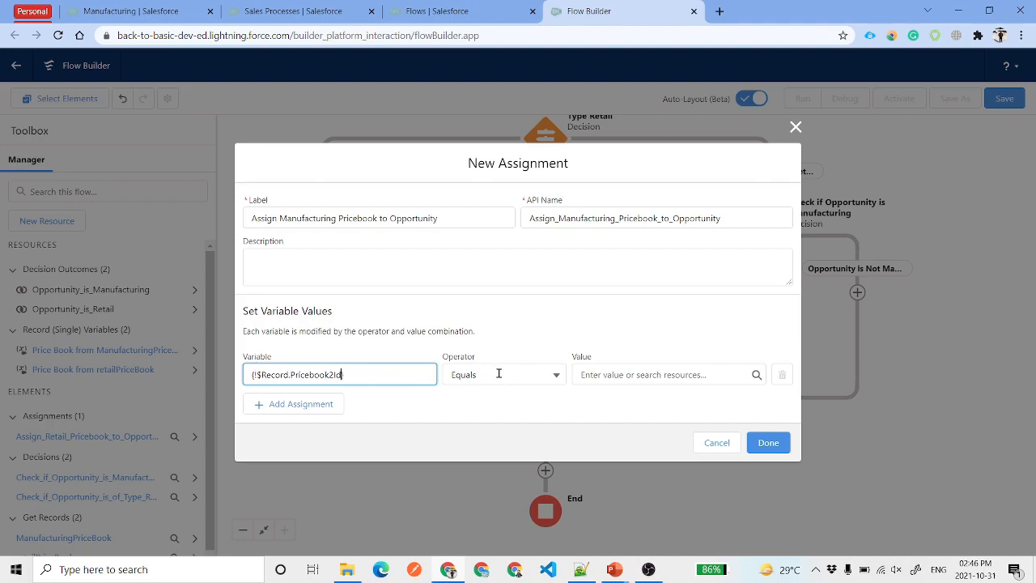
left_click(520, 411)
Step: Set the assignment's value to ManufacturingPriceBook.Id and finish the Assignment element
left_click(620, 377)
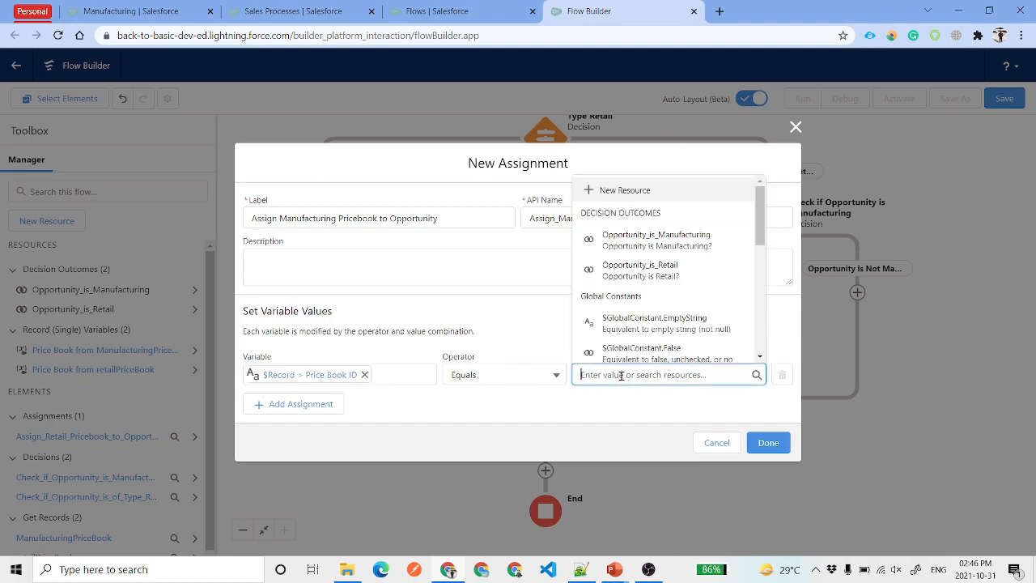
type("Manufacturing")
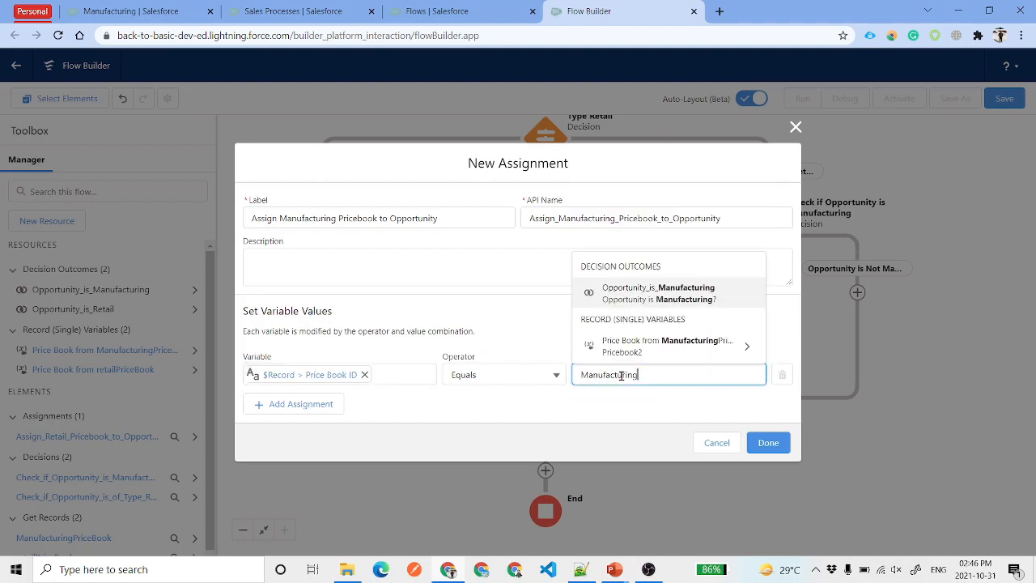
left_click(670, 353)
type("Id")
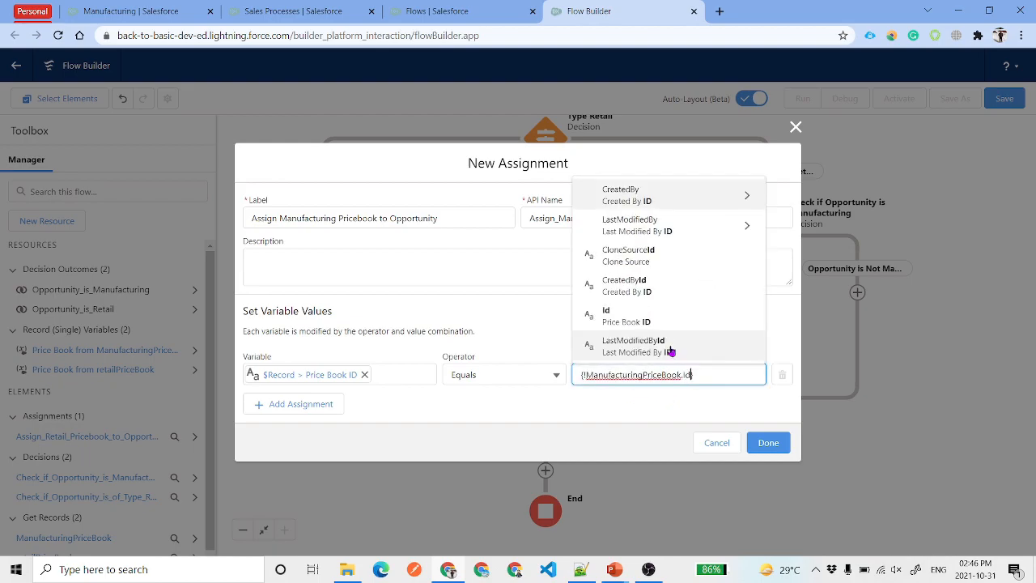
left_click(660, 324)
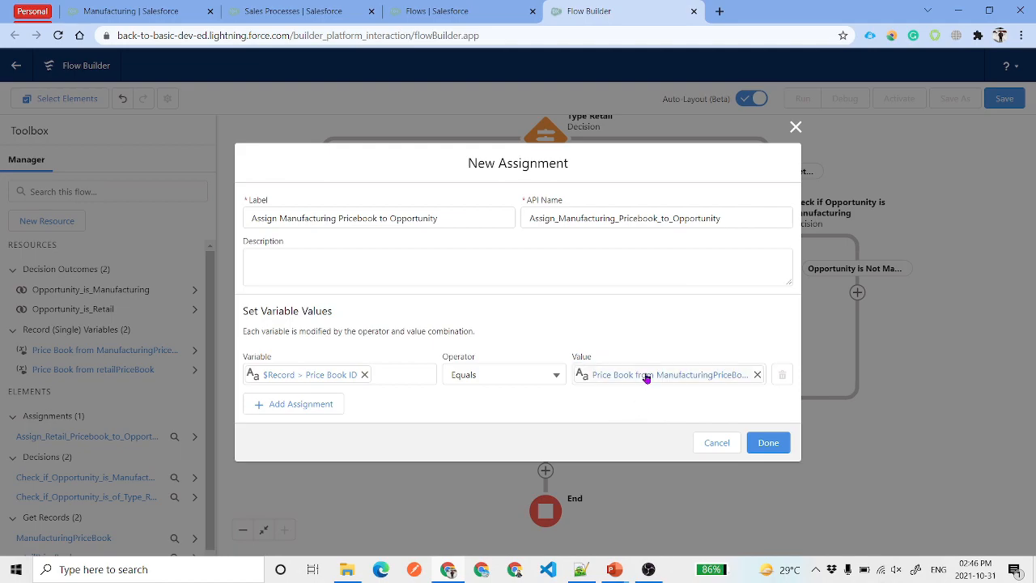
left_click(784, 442)
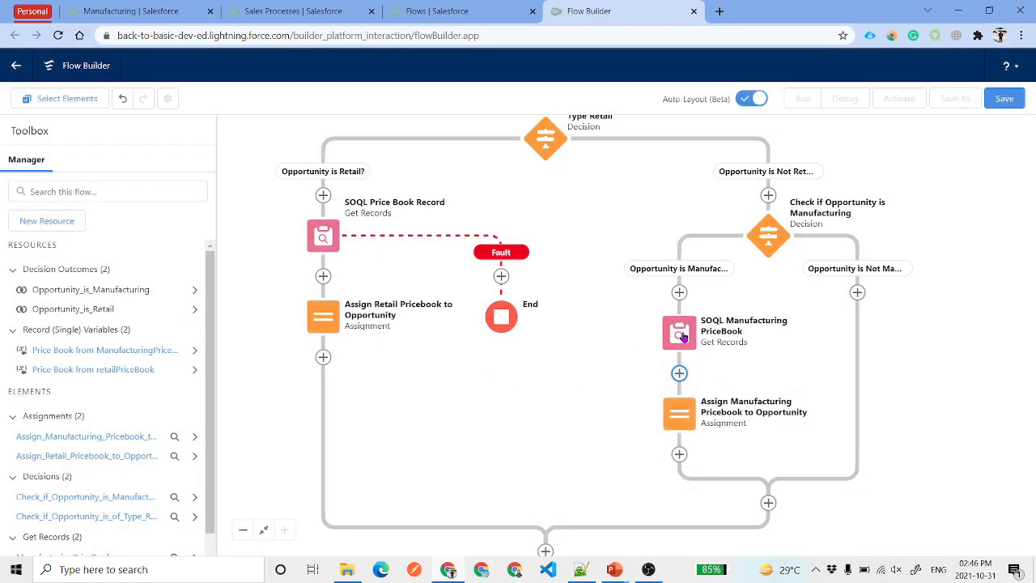
Step: Add a fault path to the "SOQL Manufacturing PriceBook" Get Records element
left_click(682, 335)
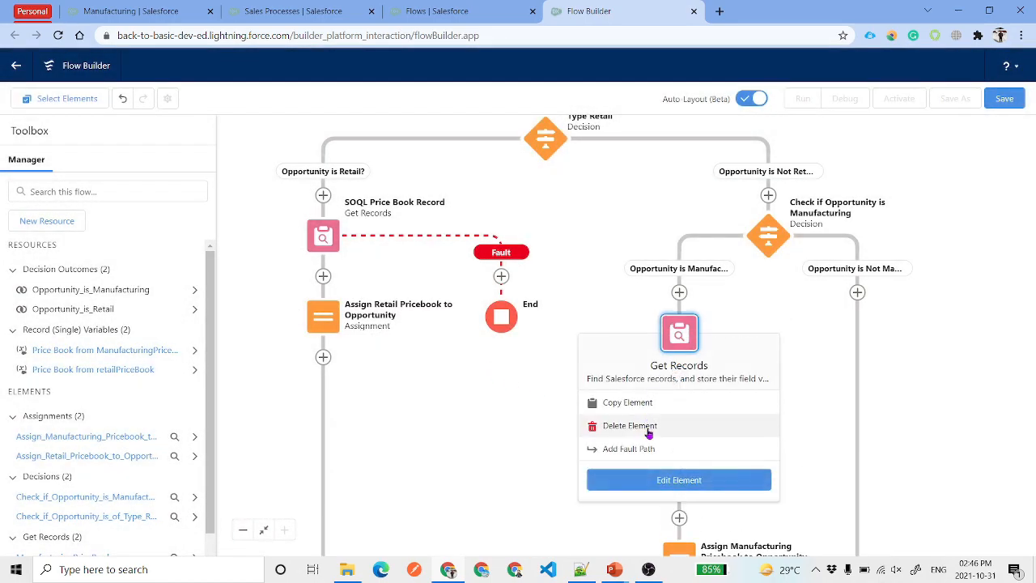
left_click(648, 450)
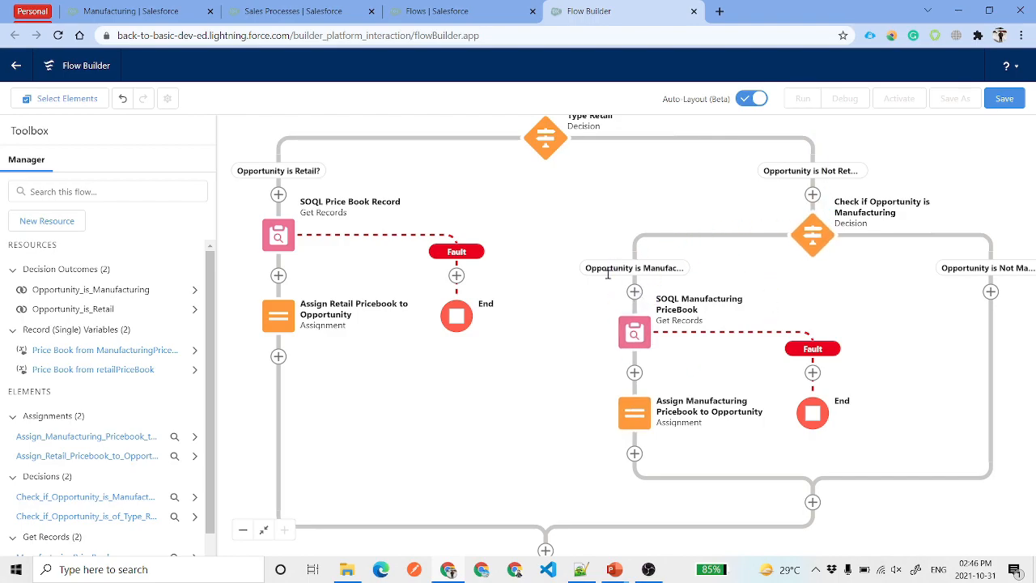
Step: Save the flow with the label "PriceBook Automation on Opportunity"
left_click(1004, 98)
left_click(381, 265)
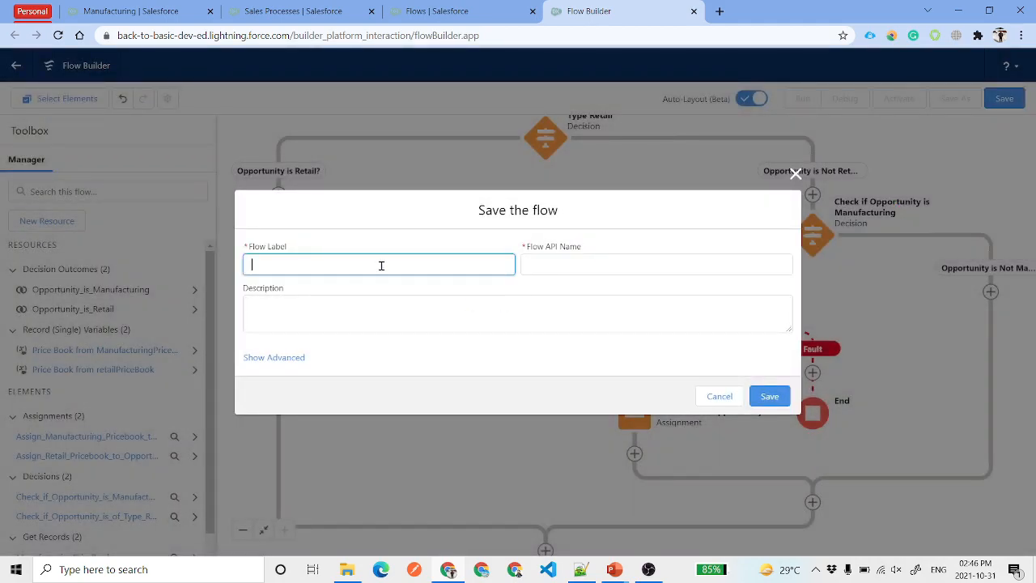
type("PriceBook Automation on Opportunity")
key("Tab")
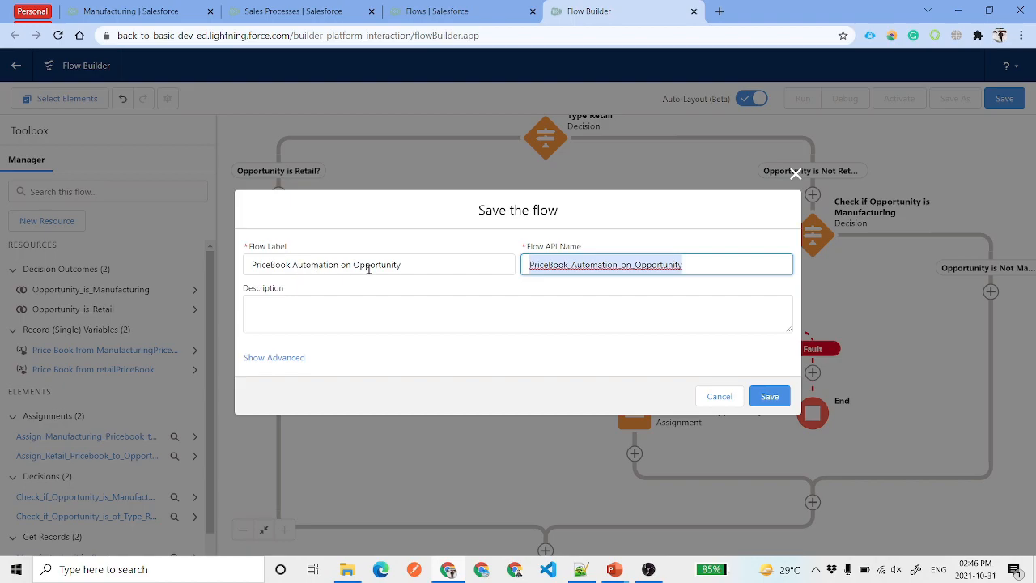
key("shift+Tab")
left_click(770, 396)
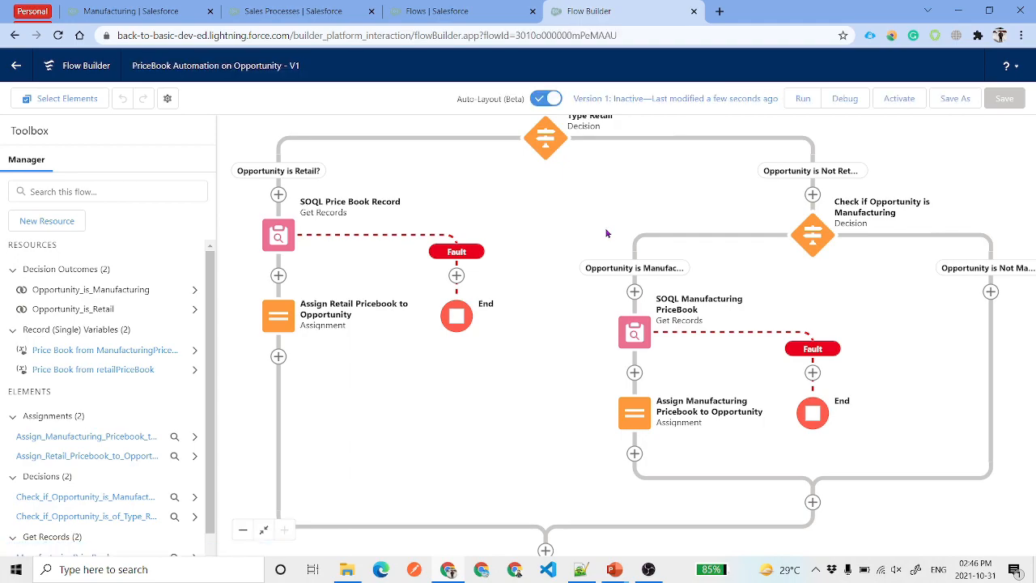
Step: Add a Get Records on the not-manufacturing path labelled "SOQL Standard PriceBook", API name StandardPriceBook, for the Price Book object
left_click_drag(686, 193, 508, 203)
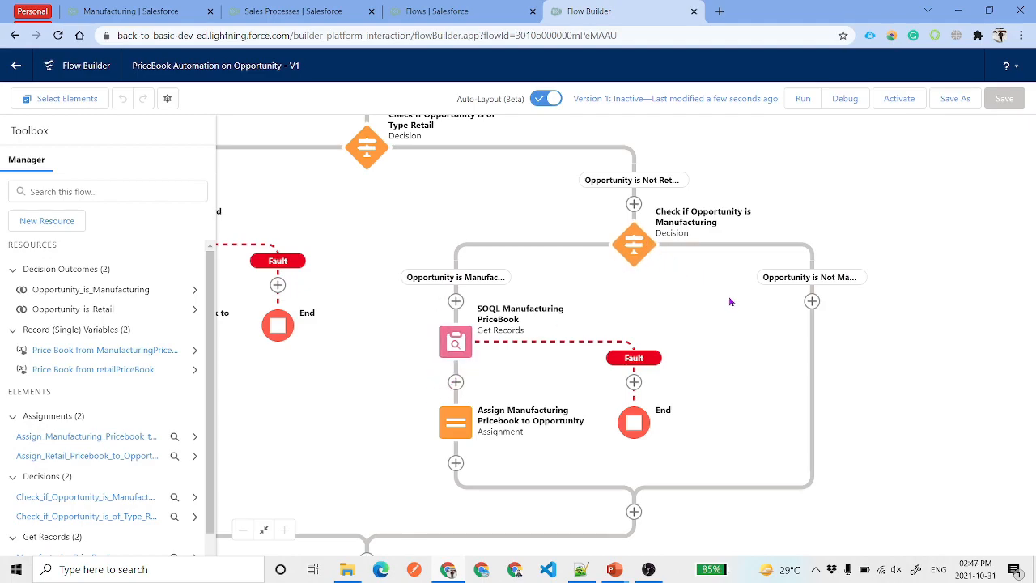
left_click(812, 301)
scroll(819, 453, "down", 3)
left_click(814, 506)
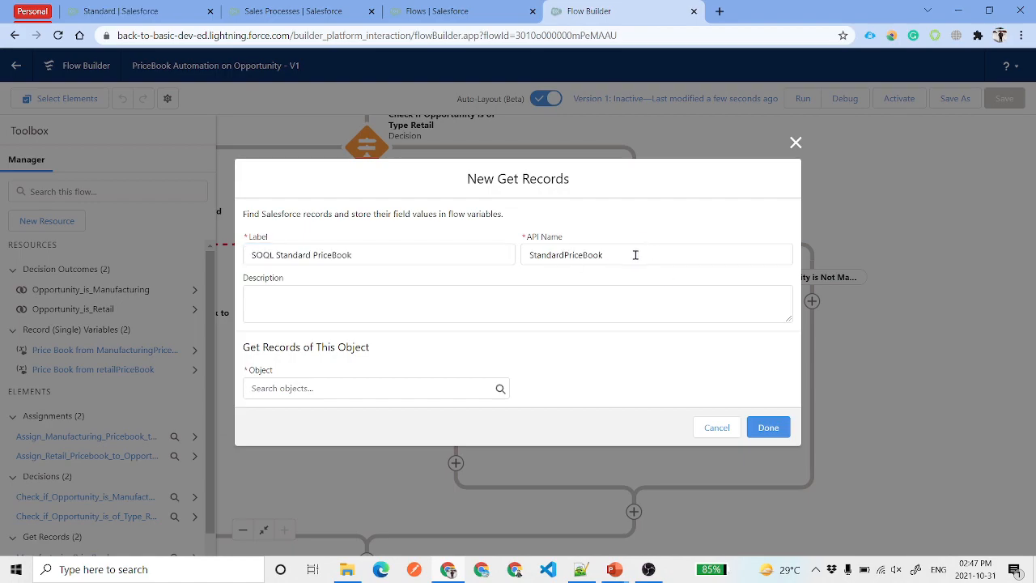
double_click(635, 255)
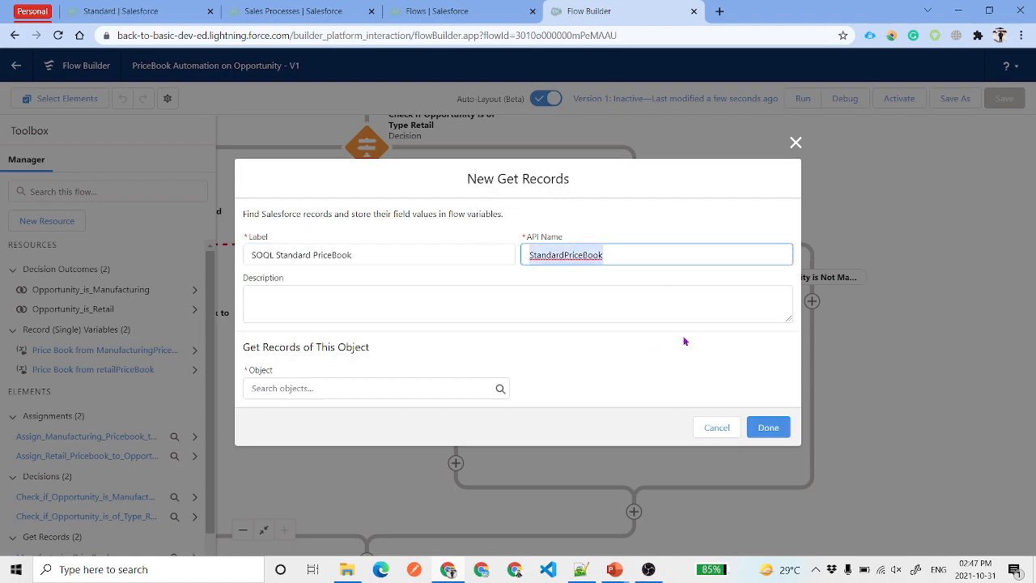
left_click(384, 389)
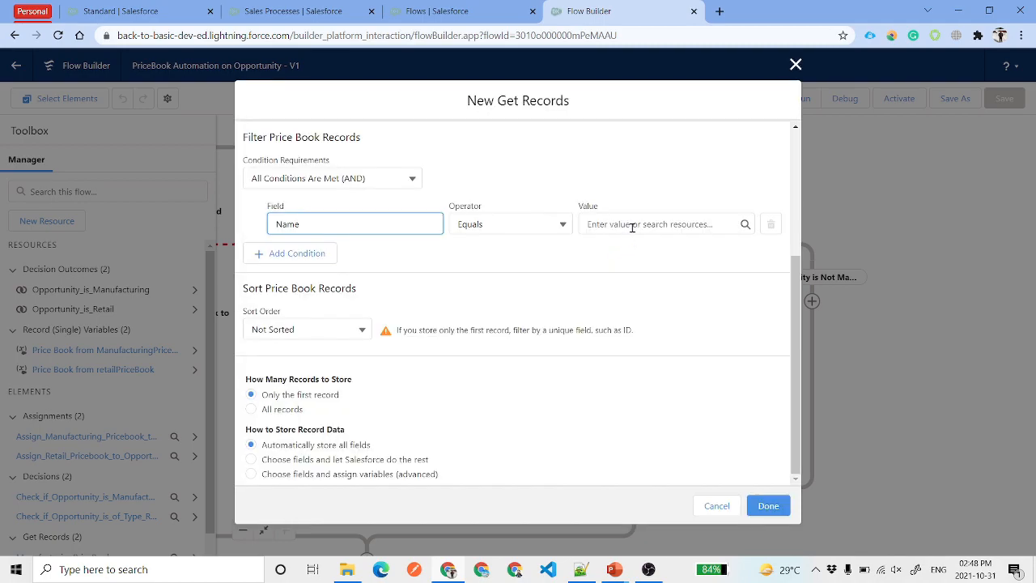
Step: Filter the standard price book lookup by Name Equals Standard
left_click(633, 224)
type("Standard")
double_click(650, 224)
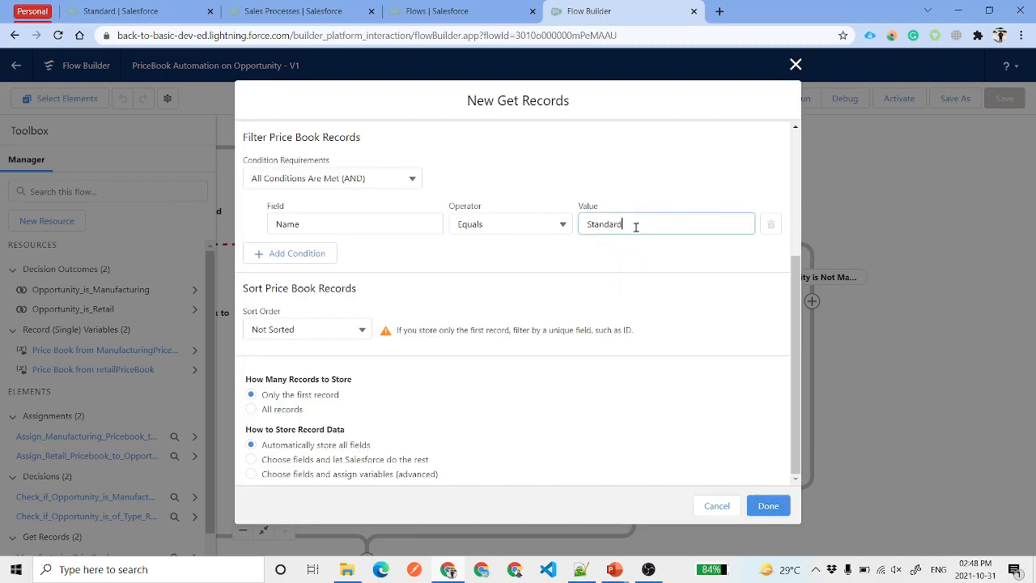
scroll(553, 298, "up", 1)
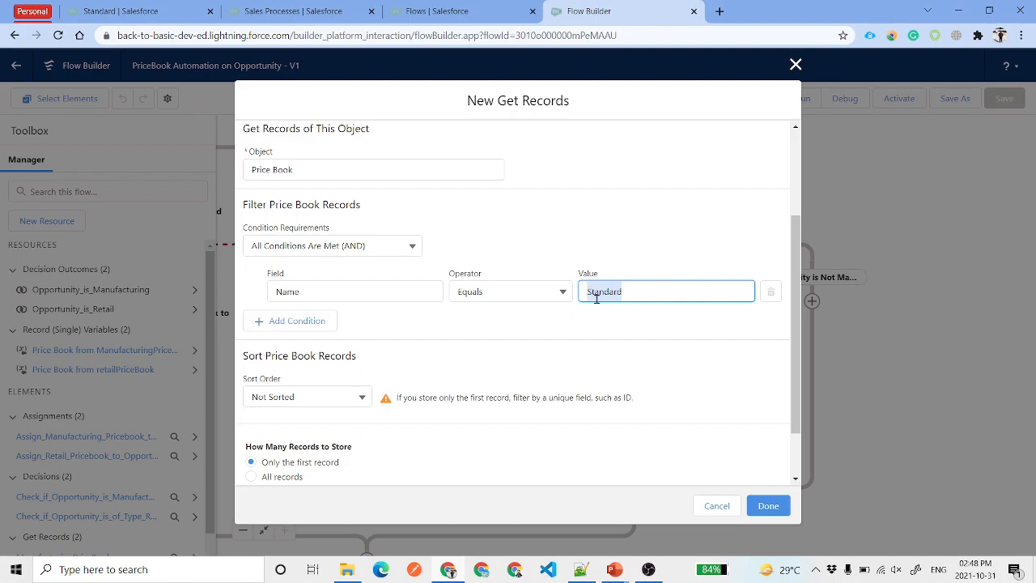
Step: Switch to the Sales app and open the Price Books list by searching the available items for "Price"
left_click(191, 6)
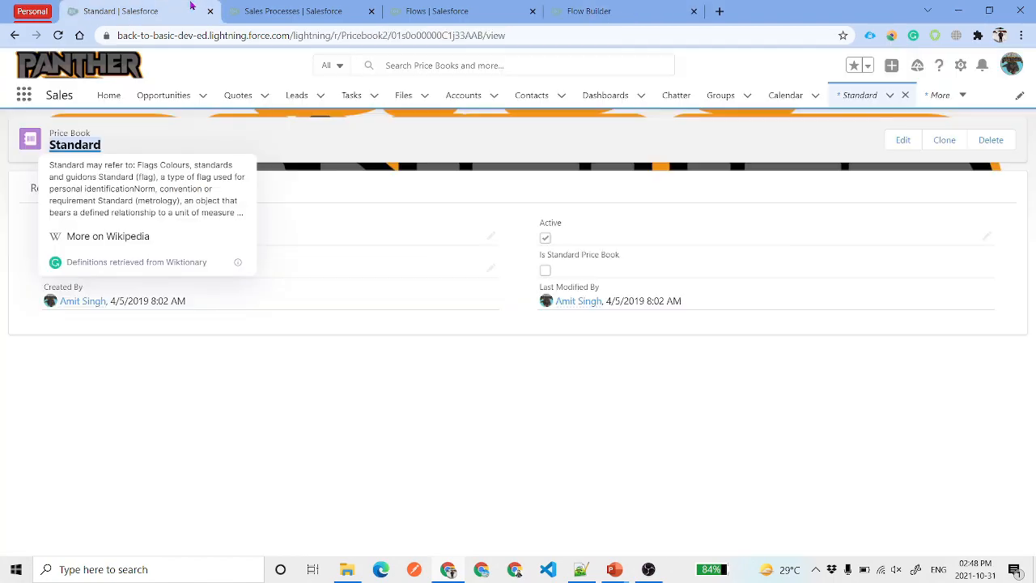
left_click(369, 153)
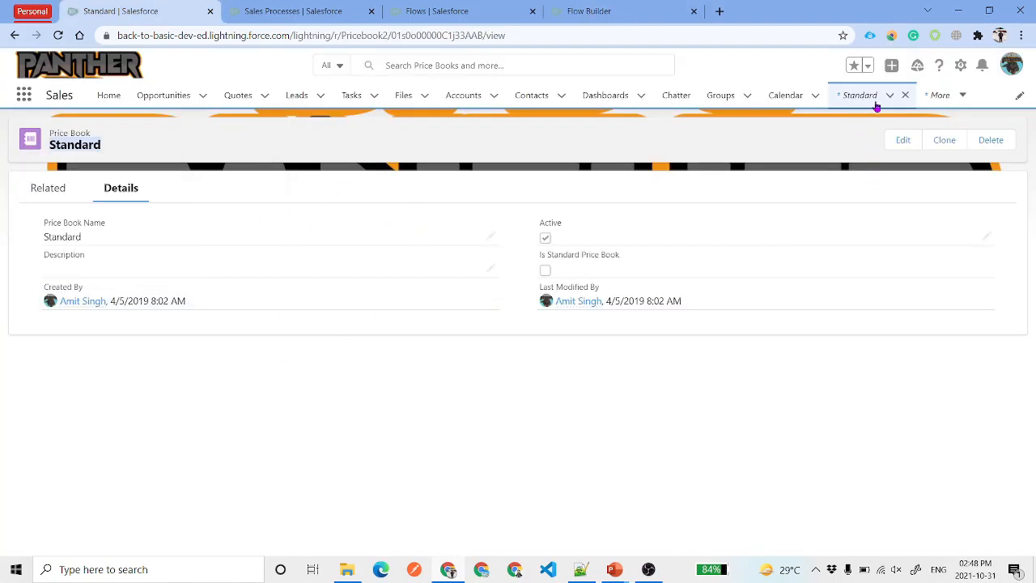
left_click(25, 95)
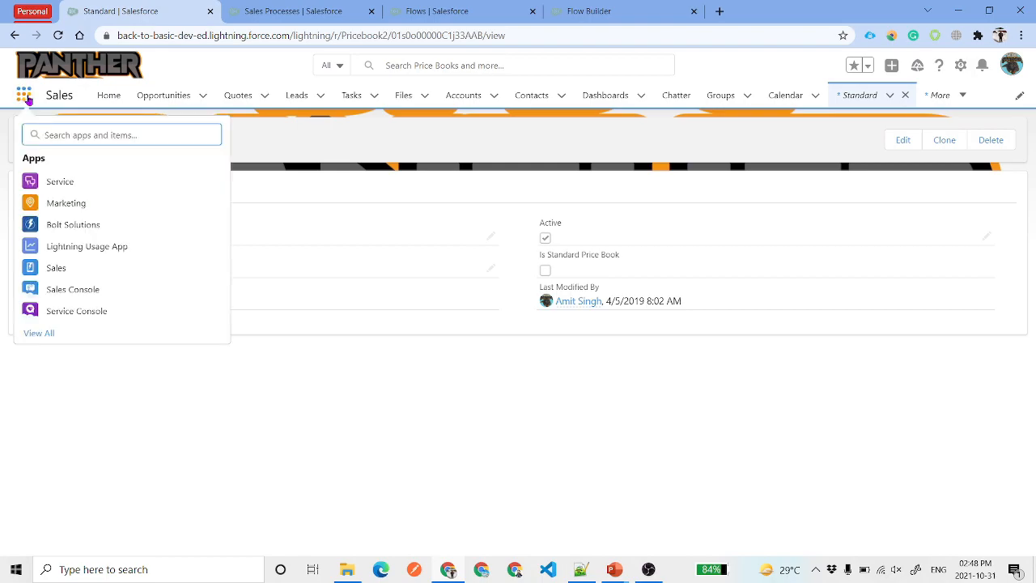
type("Price")
left_click(72, 217)
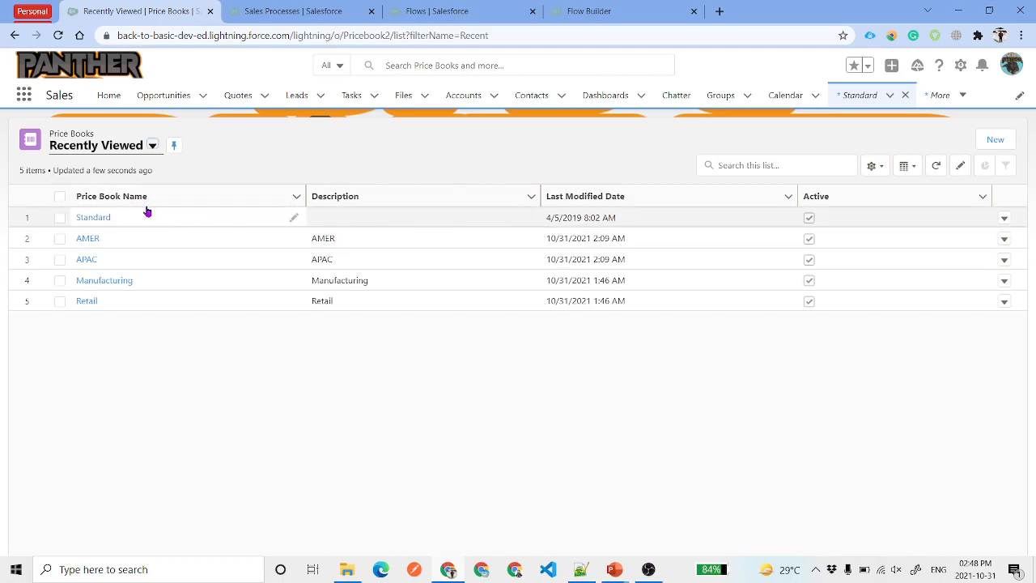
left_click(270, 142)
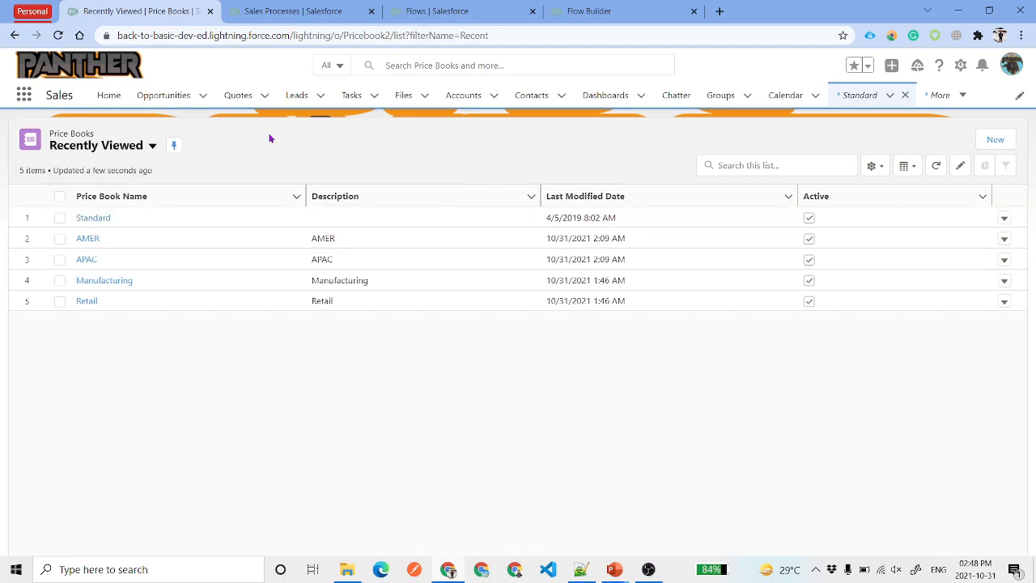
Step: Create a price book list view named "All Item", visible only to its owner, and close its filters
left_click(876, 167)
left_click(799, 216)
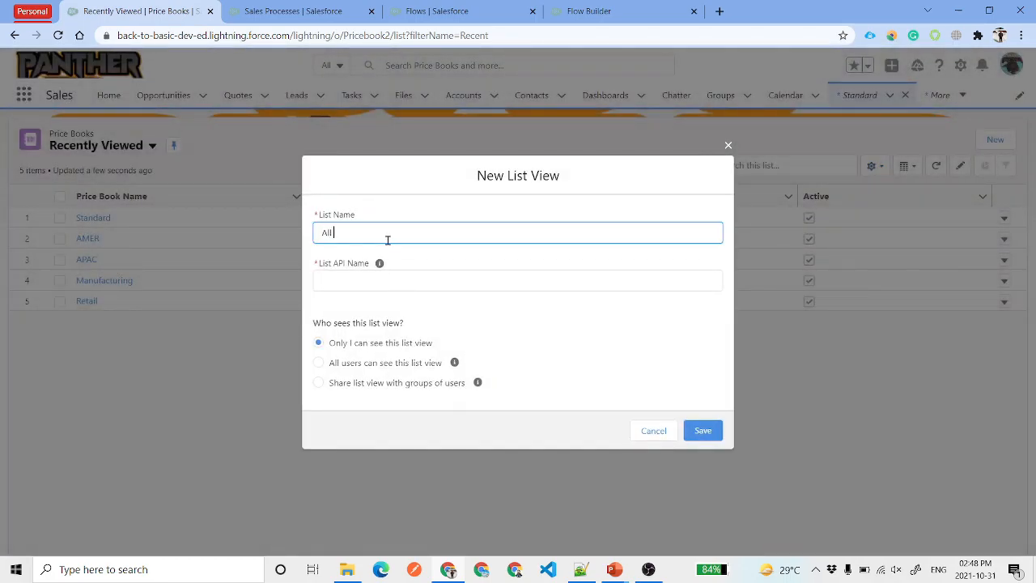
type("All Item")
key("Tab")
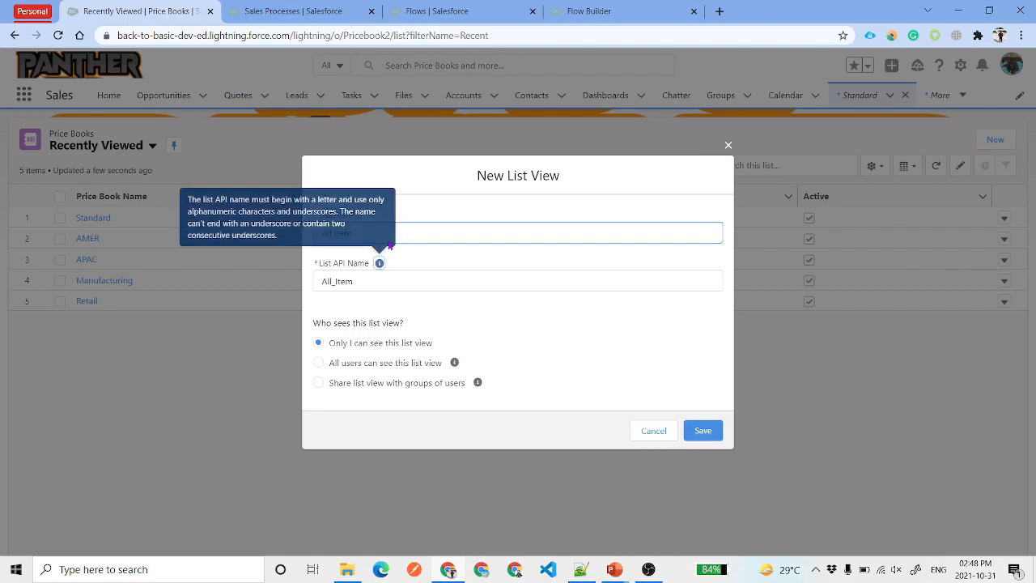
left_click(687, 426)
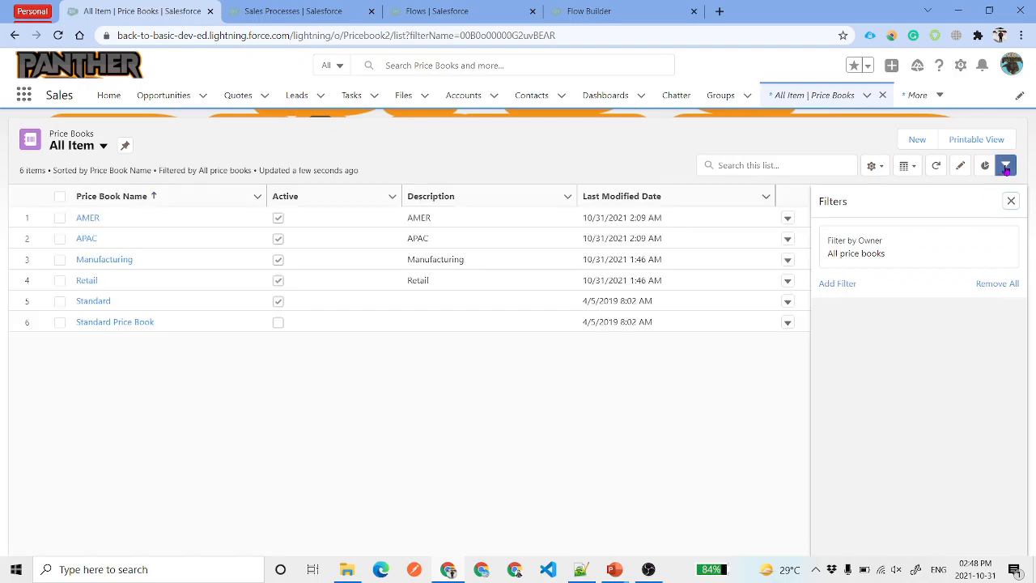
left_click(1006, 167)
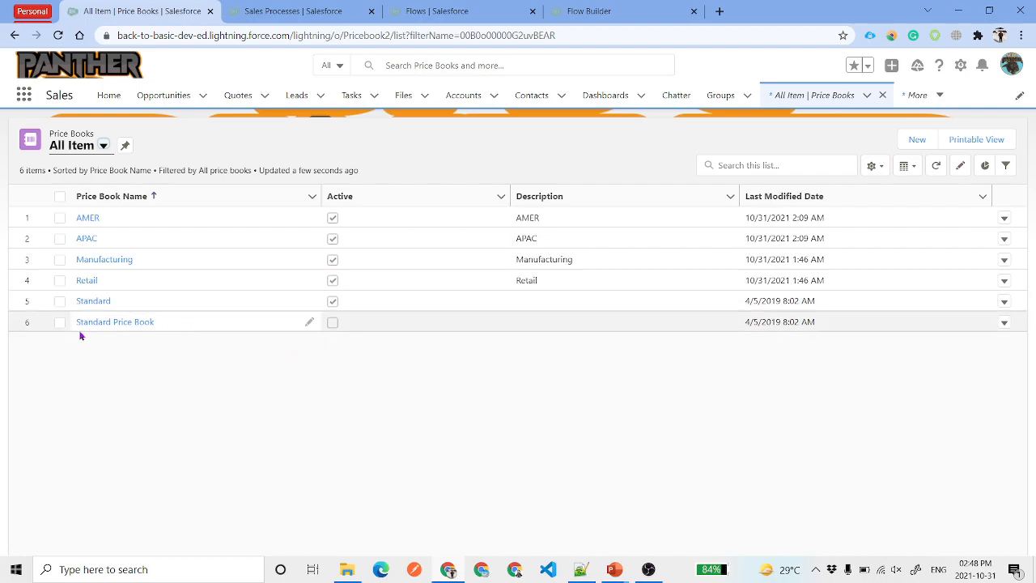
Step: Mark the Standard Price Book as active in the list and save the change
left_click(499, 322)
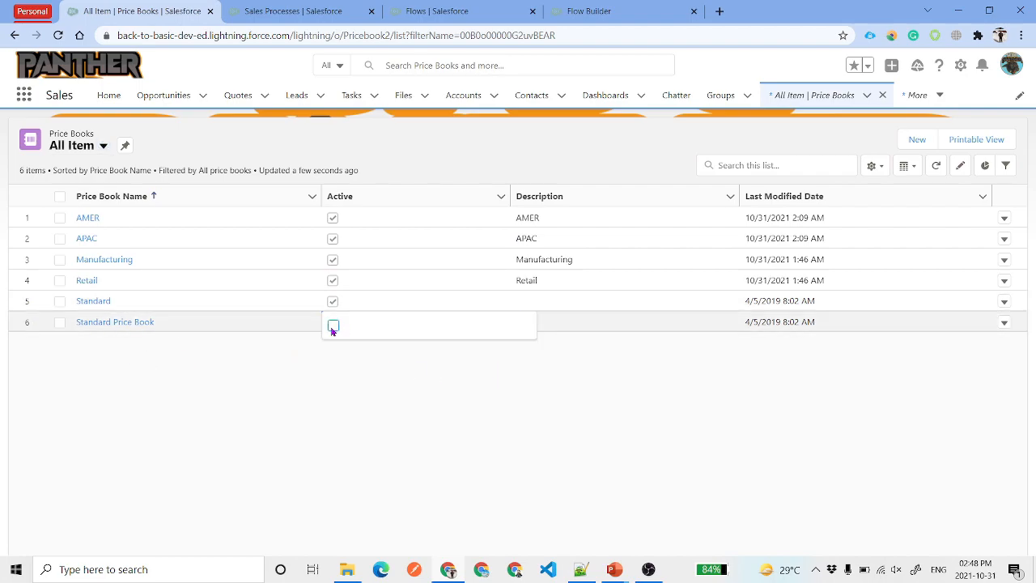
left_click(332, 325)
left_click(435, 427)
left_click(545, 539)
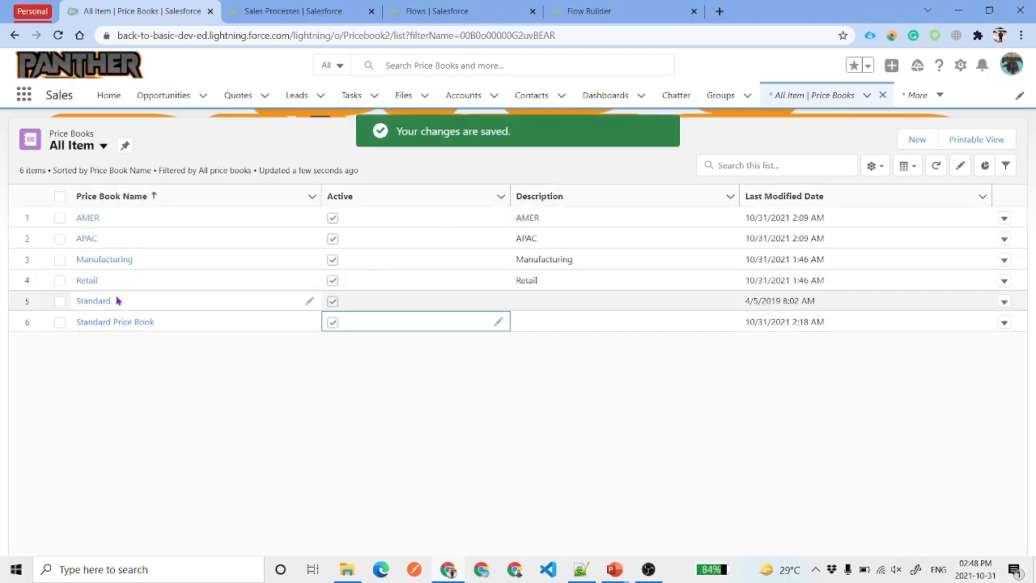
Step: Back in Flow Builder, finish the standard lookup and have "Assign Standard Pricebook to Opportunity" set $Record > Record Type ID to the StandardPriceBook Id
left_click(652, 10)
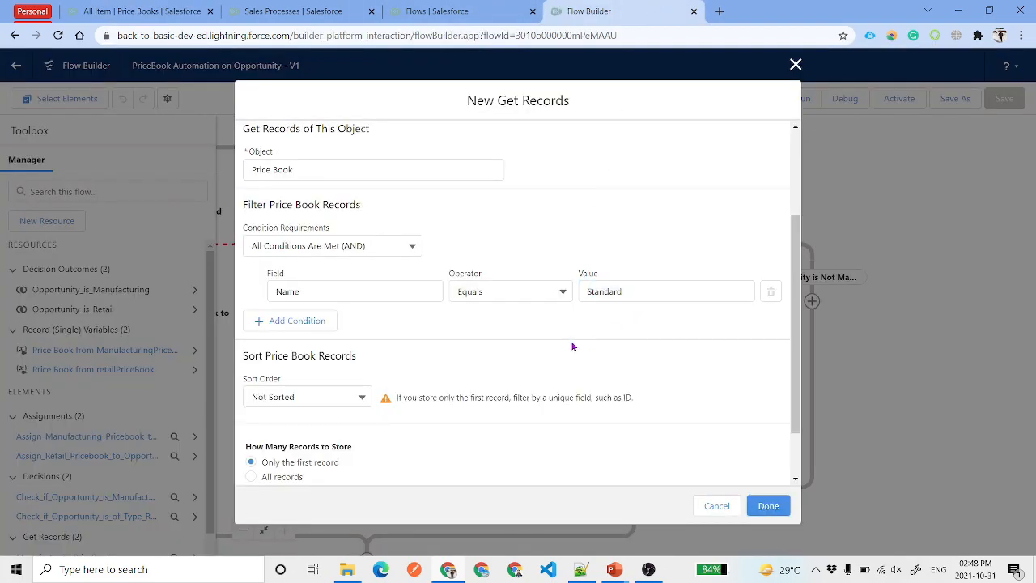
left_click(768, 506)
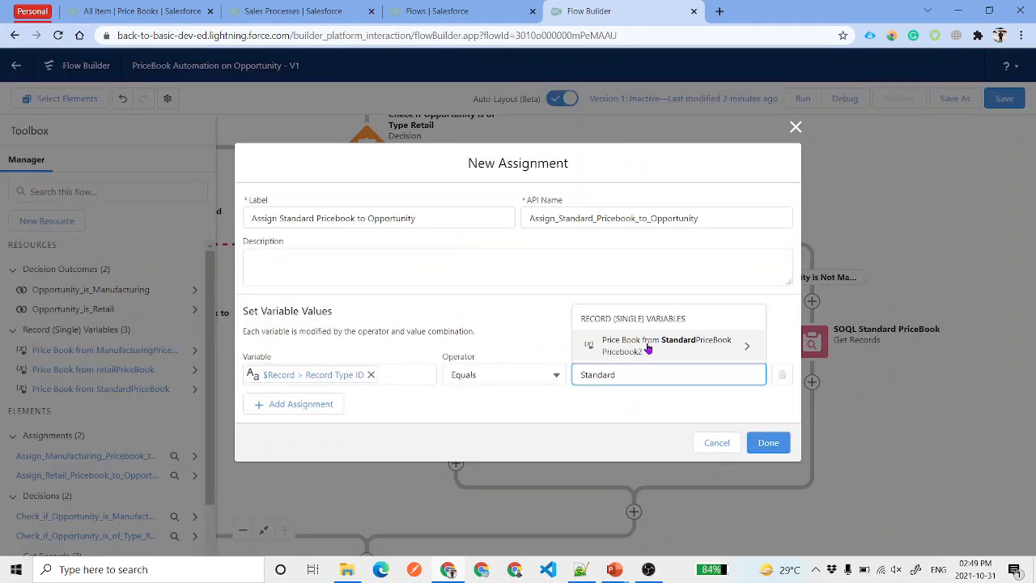
left_click(703, 357)
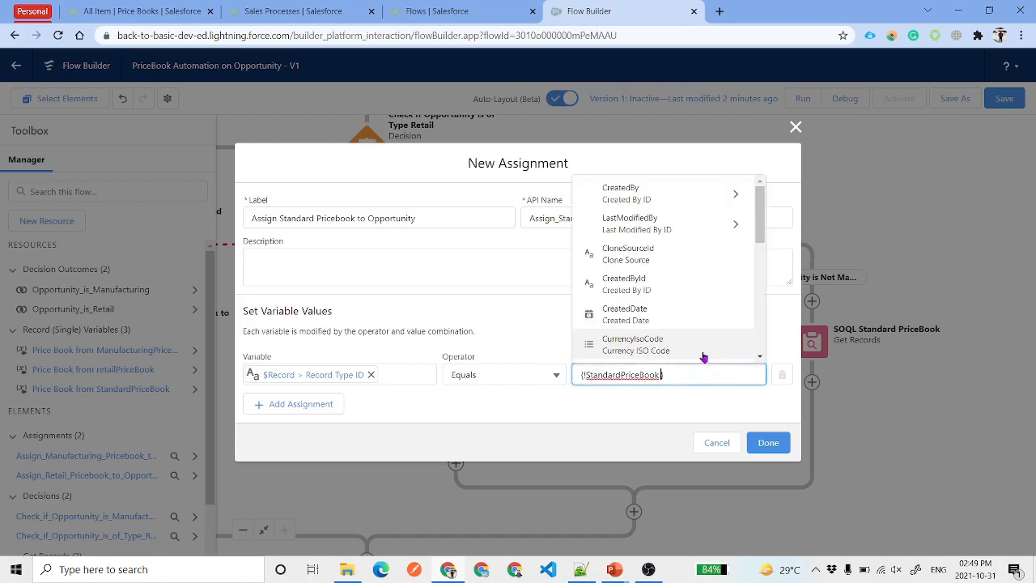
scroll(676, 283, "down", 1)
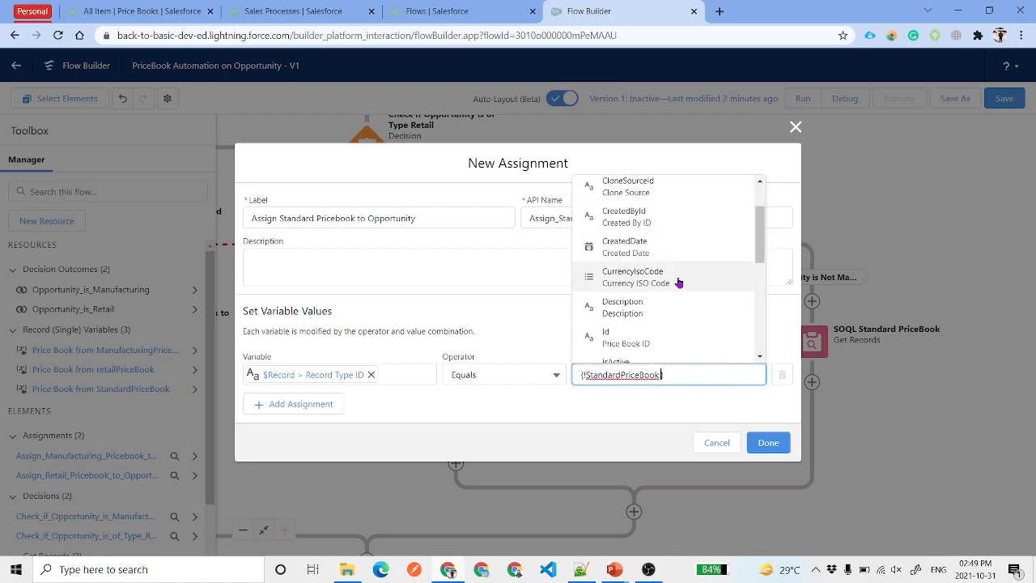
left_click(639, 338)
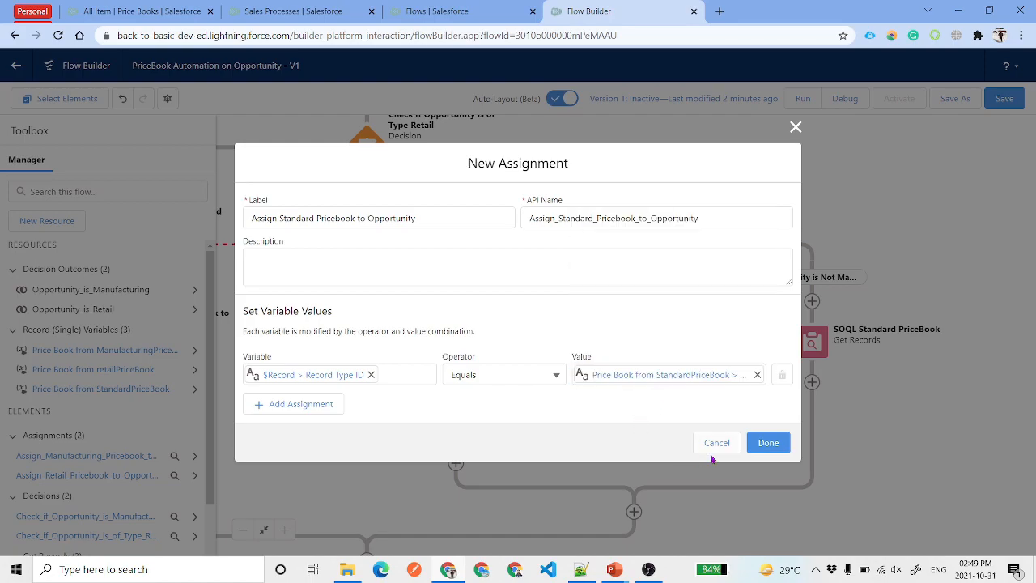
left_click(765, 444)
Step: Add a fault path to the "SOQL Standard PriceBook" Get Records element and save the flow
left_click(812, 340)
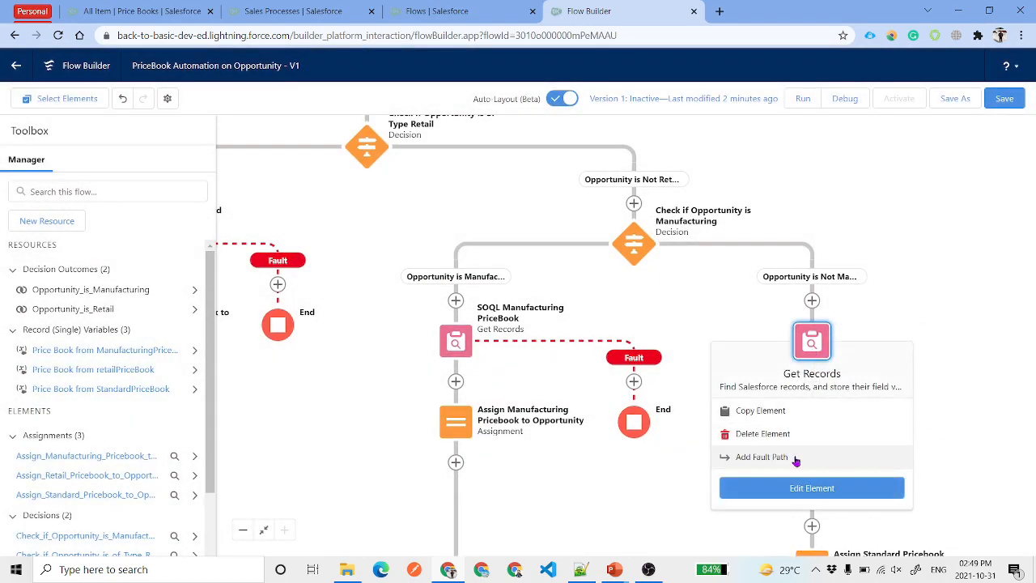
left_click(1001, 102)
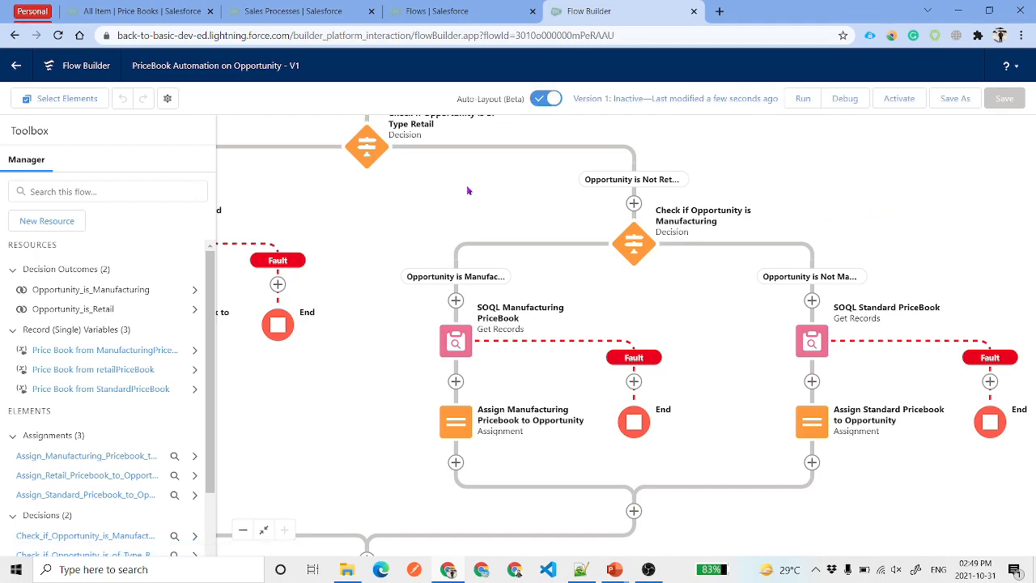
Step: Examine the whole flow, from the start element through the Retail, Manufacturing and Standard branches
left_click(242, 530)
left_click(238, 533)
left_click(238, 535)
scroll(558, 306, "up", 3)
left_click_drag(565, 318, 533, 275)
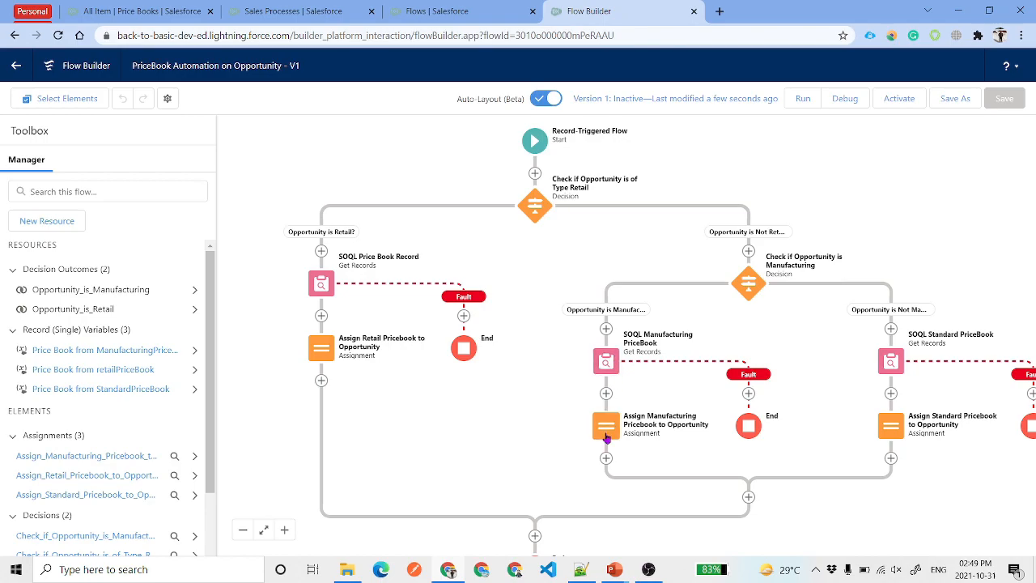
scroll(844, 352, "right", 3)
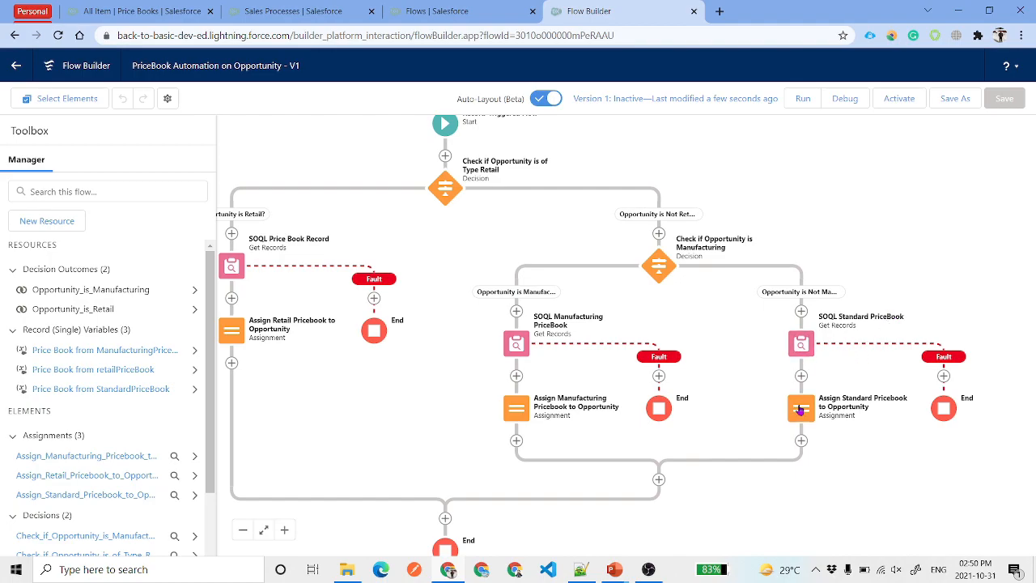
scroll(800, 409, "left", 2)
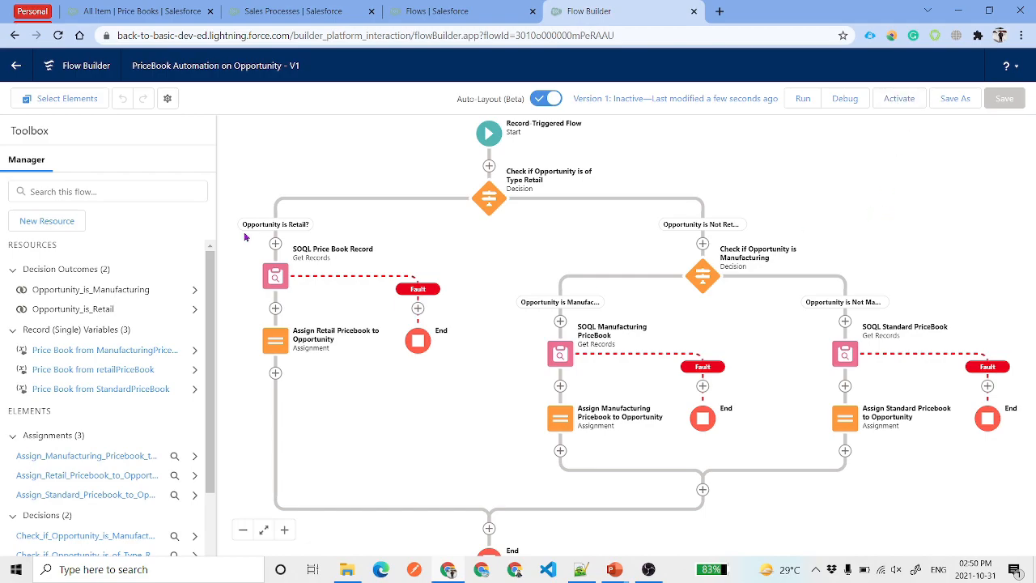
Step: Start a new Opportunity with the Manufacturing record type in the Sales app
left_click(135, 9)
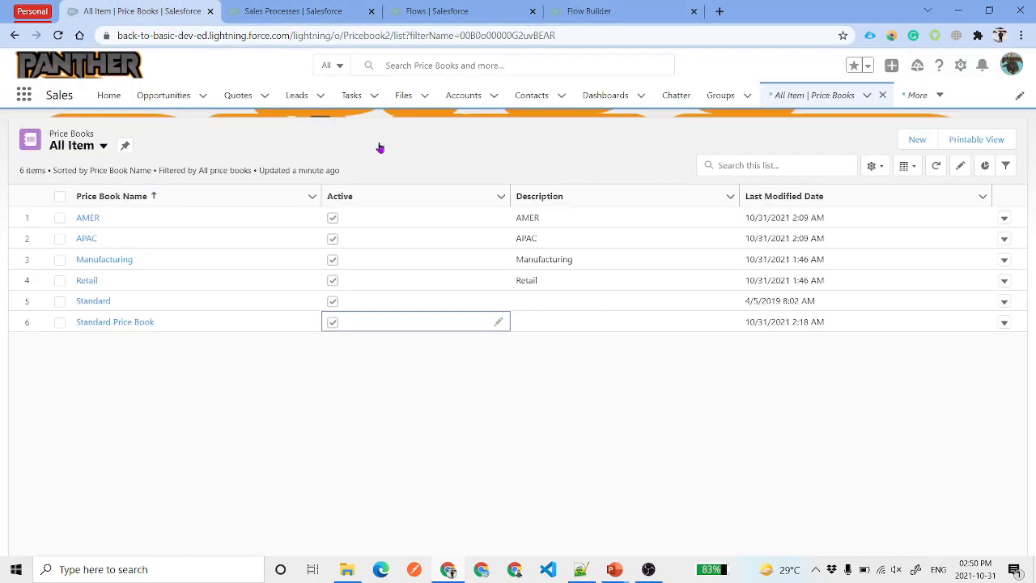
left_click(164, 95)
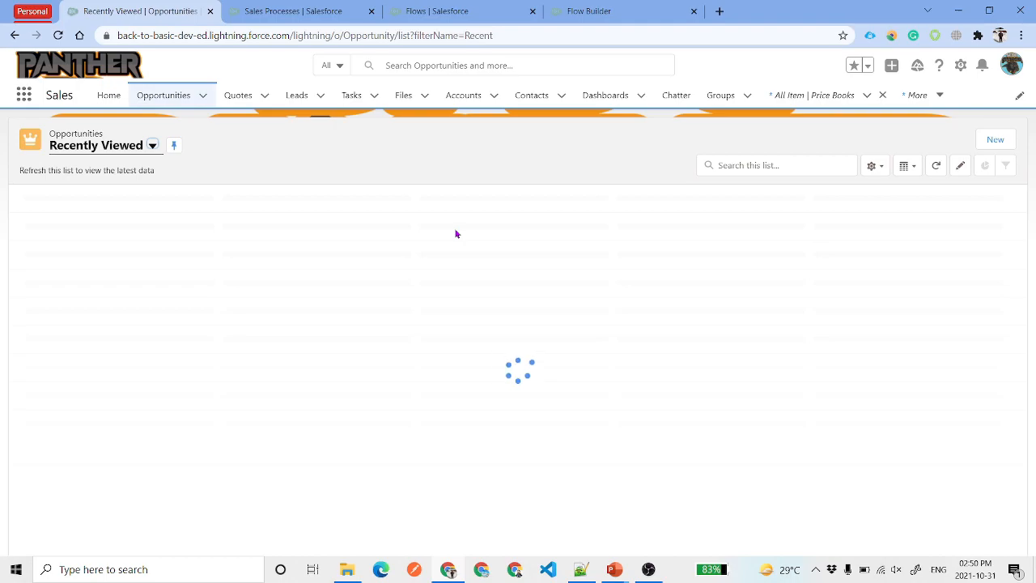
left_click(1000, 139)
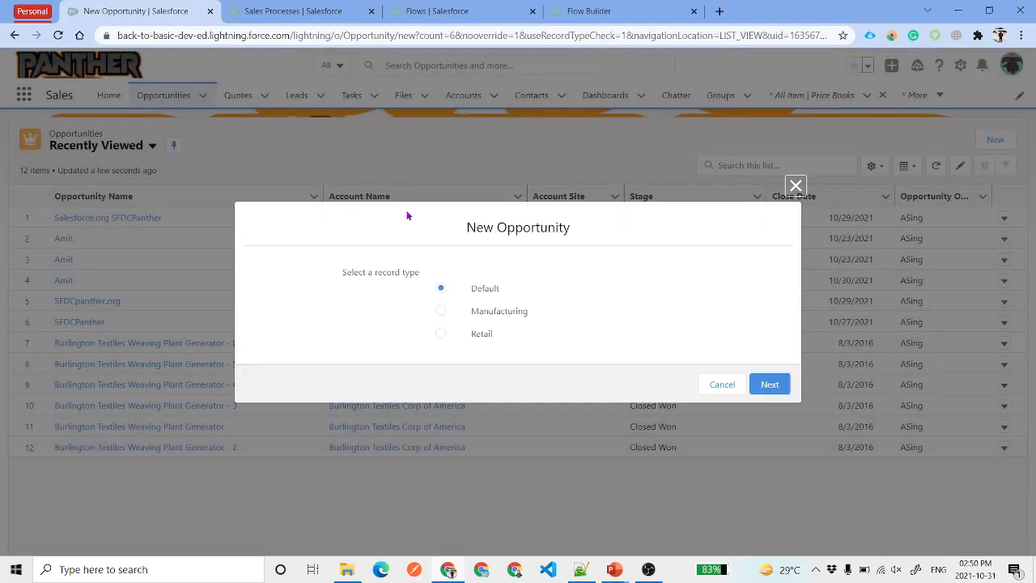
left_click(486, 314)
left_click(770, 384)
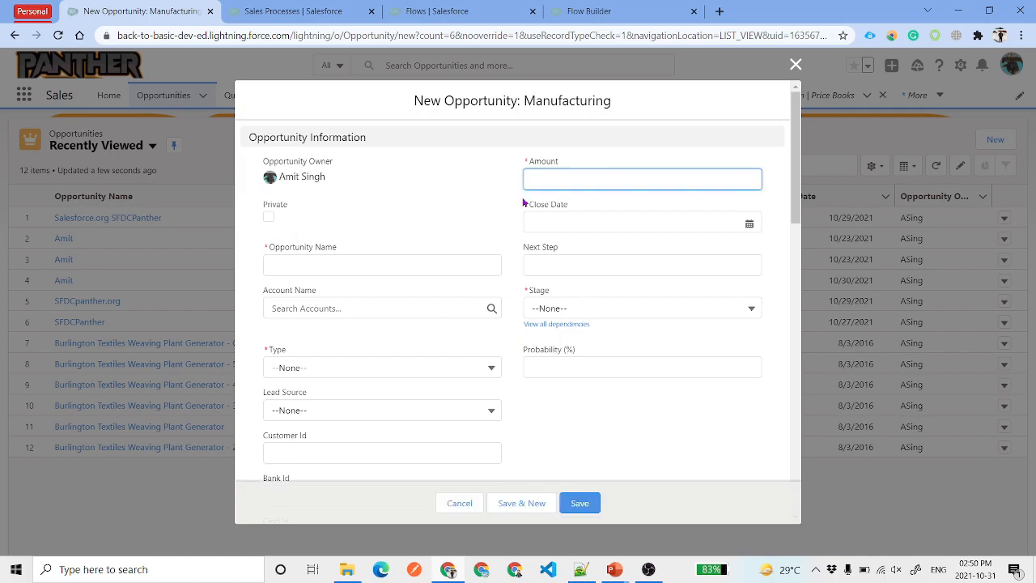
Step: Set the new opportunity's amount to 23524 and its close date to 11/5/2021
type("23524")
left_click(603, 220)
left_click(714, 434)
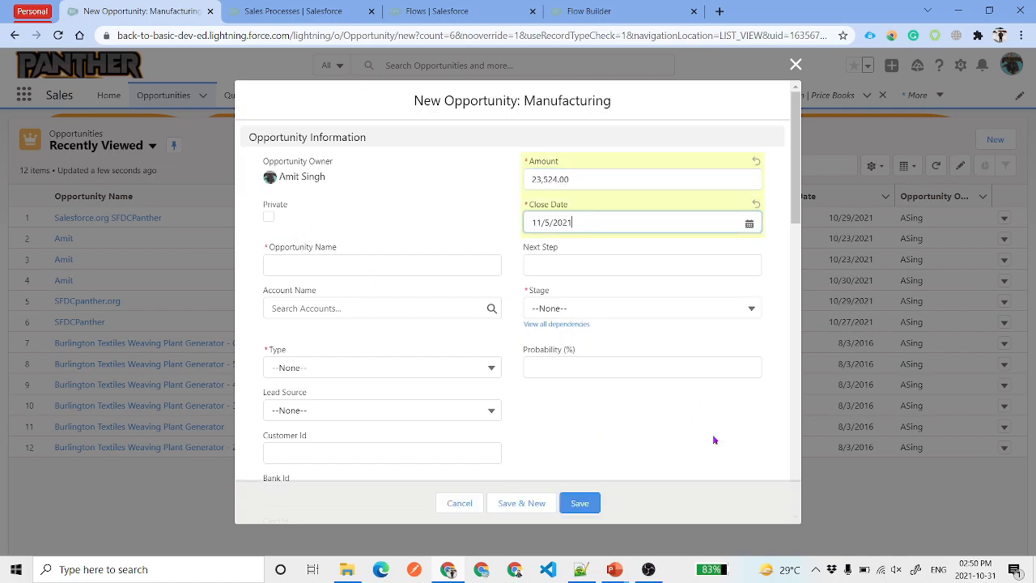
Step: Name the opportunity "Manufacturing Opp"
left_click(369, 270)
type("Standard")
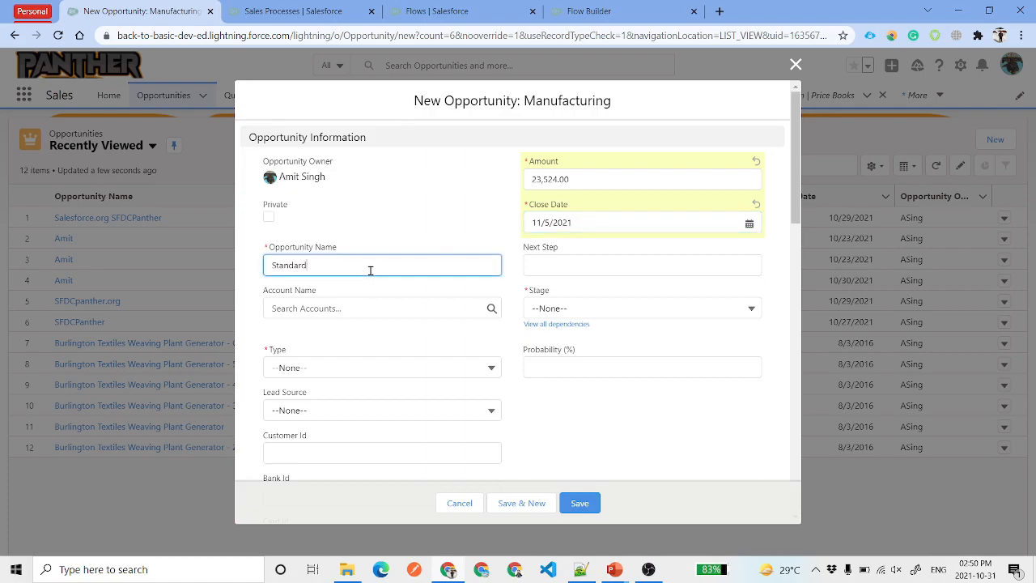
key("ctrl+z")
double_click(548, 100)
key("ctrl+c")
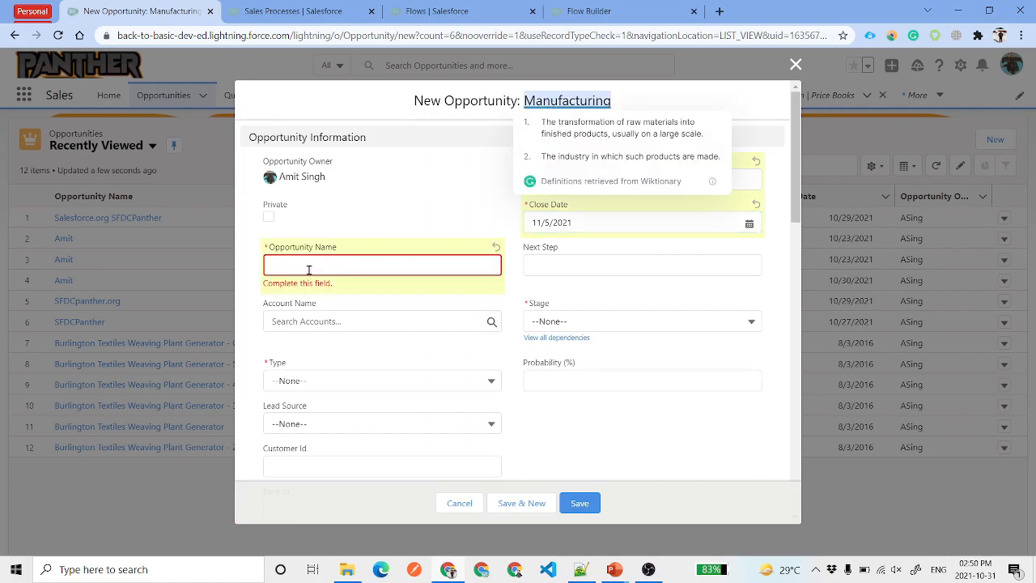
left_click(308, 269)
key("ctrl+v")
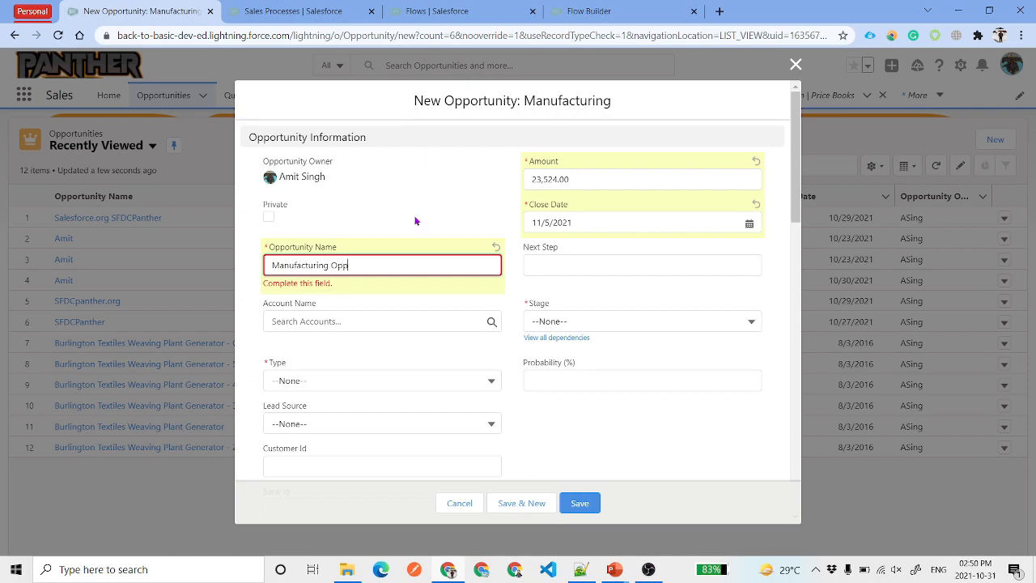
type("Opp")
Step: Set the account to Burlington Textiles Corp of America, the type to Existing Customer - Replacement and the stage to Needs Analysis
left_click(378, 301)
left_click(377, 357)
left_click(361, 368)
left_click(363, 437)
left_click(593, 306)
left_click(607, 405)
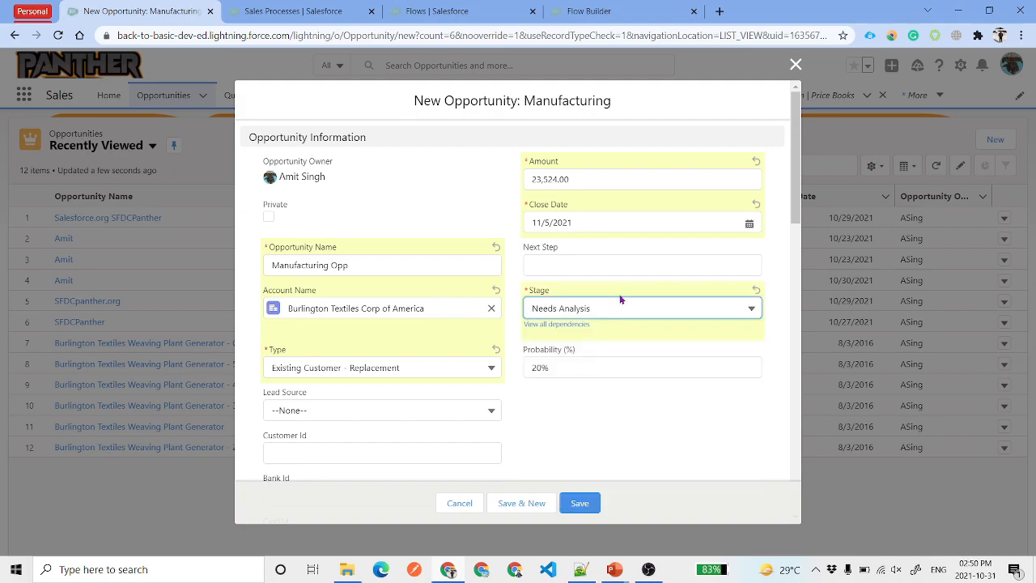
Step: Check the remaining fields of the new opportunity form and save the record
scroll(621, 299, "down", 5)
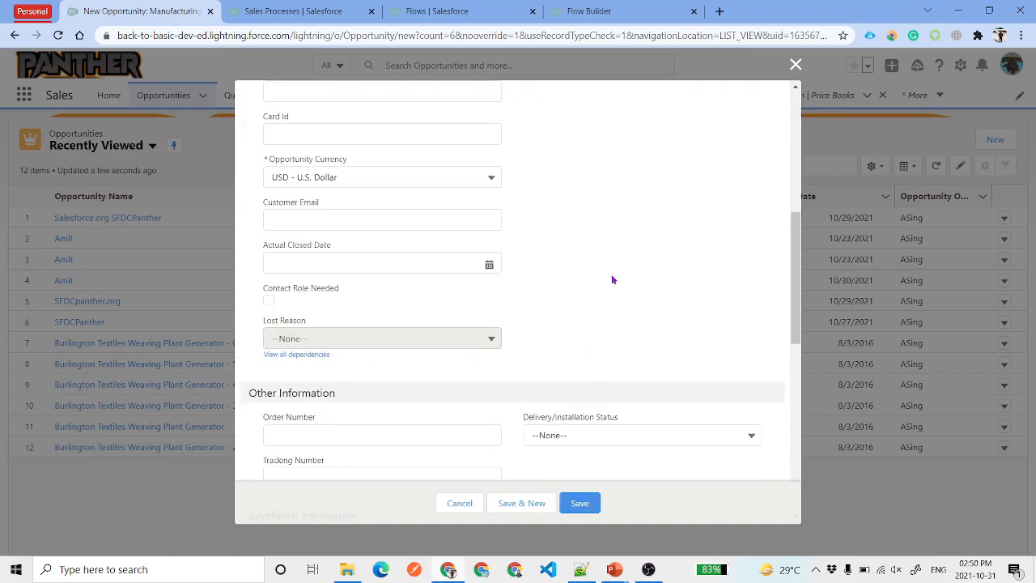
scroll(613, 279, "down", 7)
scroll(613, 280, "up", 7)
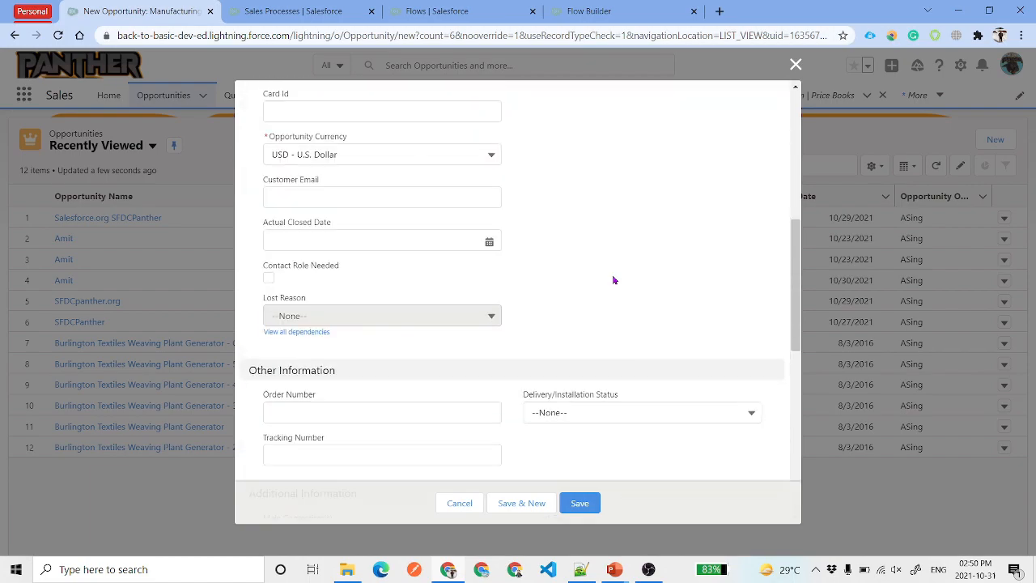
scroll(613, 280, "up", 5)
left_click(580, 503)
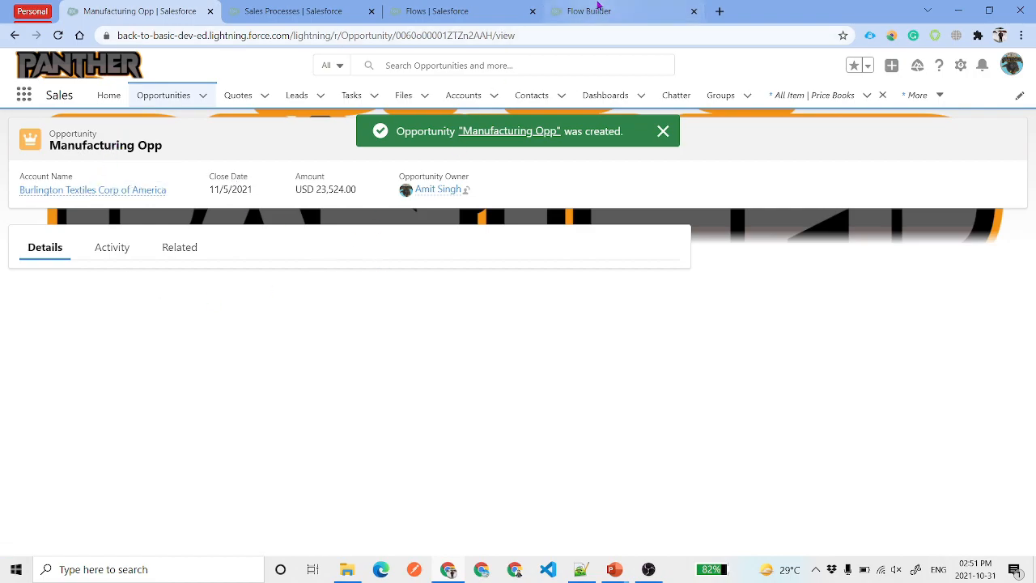
Step: Debug the PriceBook Automation on Opportunity flow with Manufacturing Opp as the triggering record
left_click(595, 9)
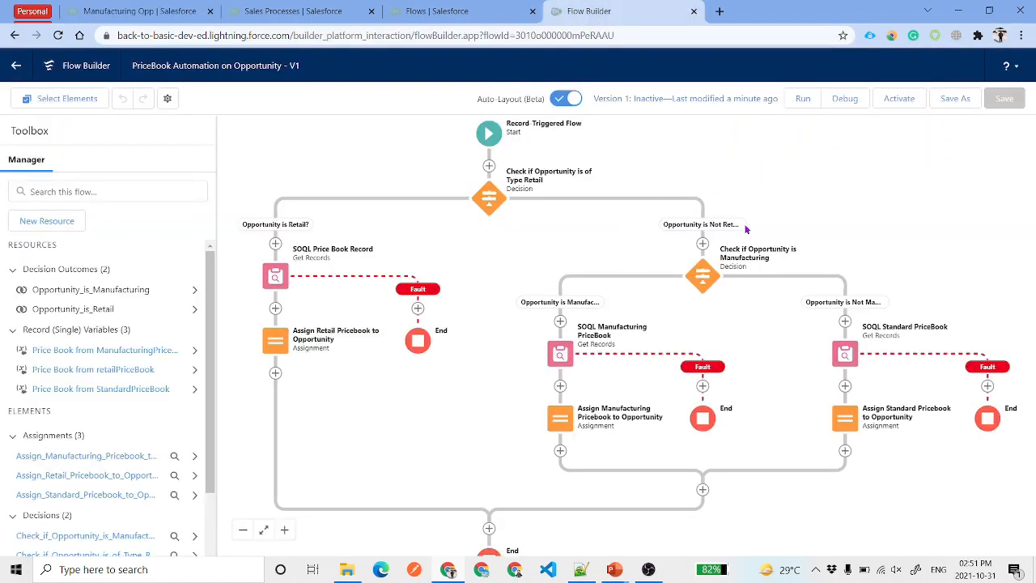
left_click(845, 99)
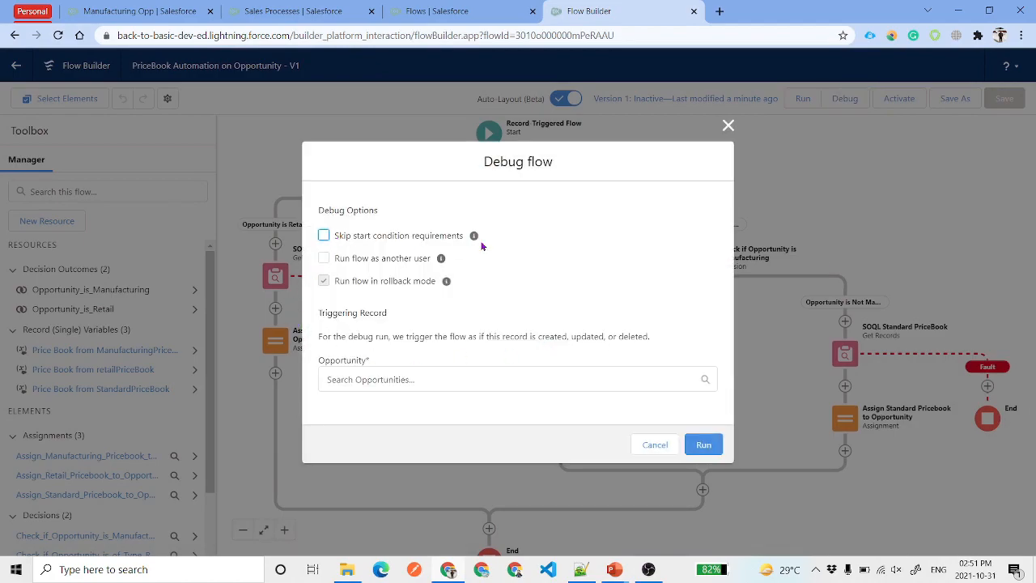
left_click(417, 380)
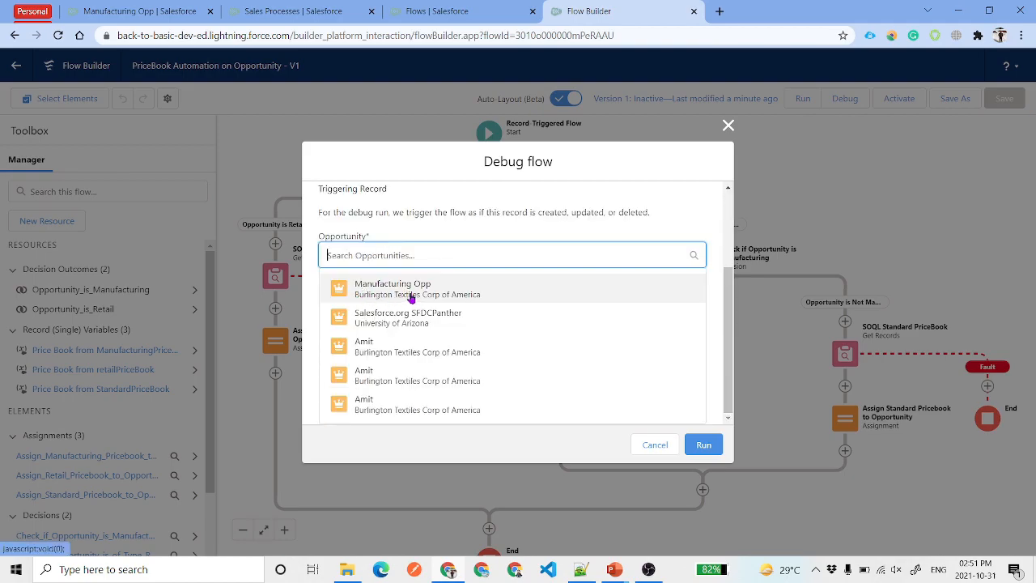
left_click(411, 296)
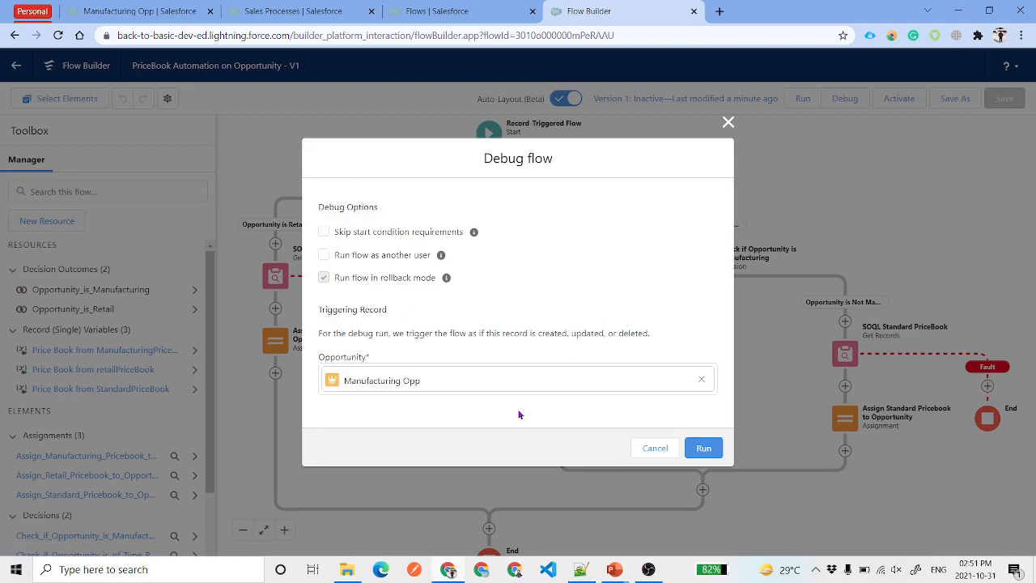
left_click(704, 448)
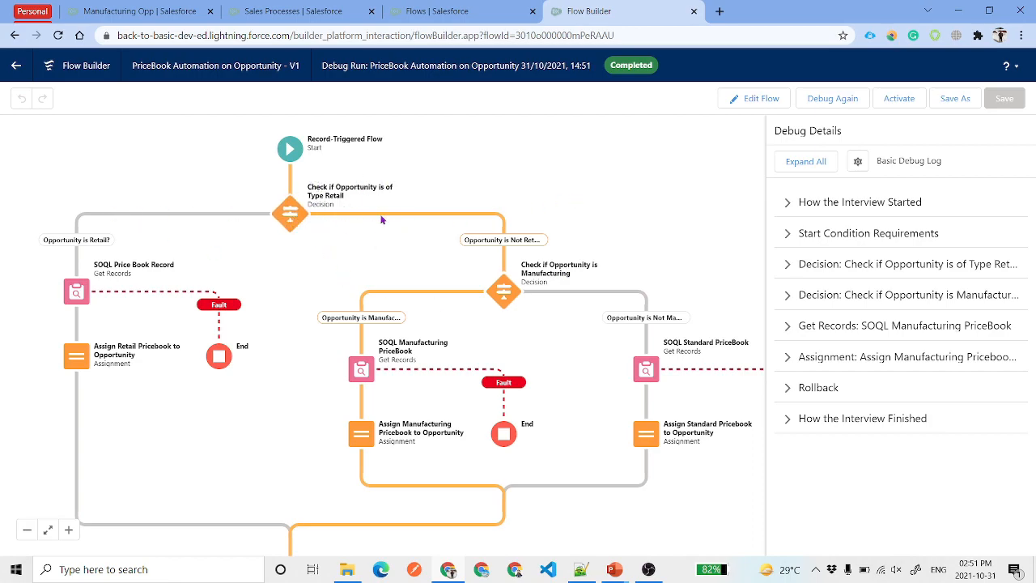
Step: Trace the path the debug run took through the flow from the start to the end element
left_click_drag(661, 256, 640, 213)
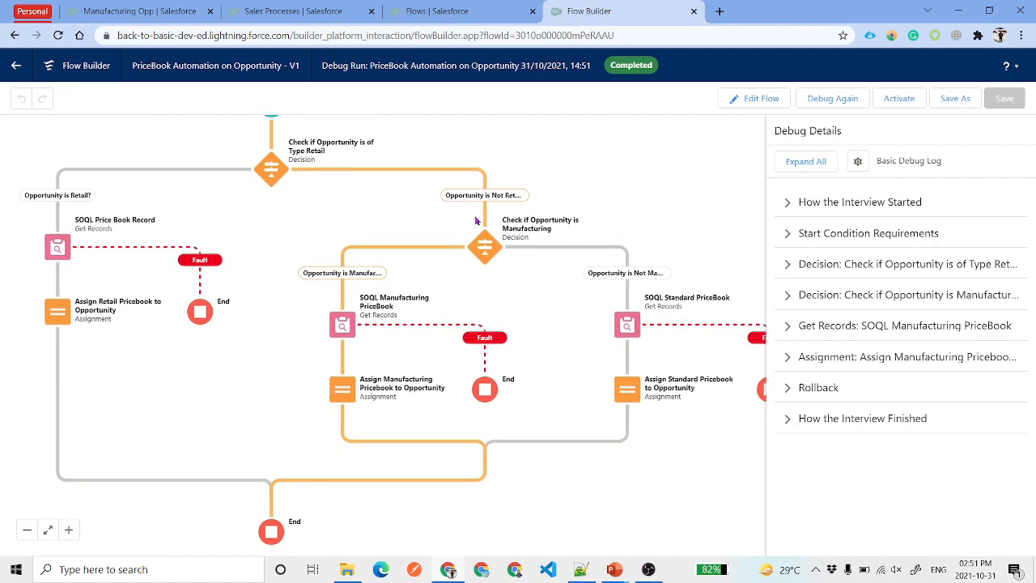
left_click_drag(527, 301, 546, 274)
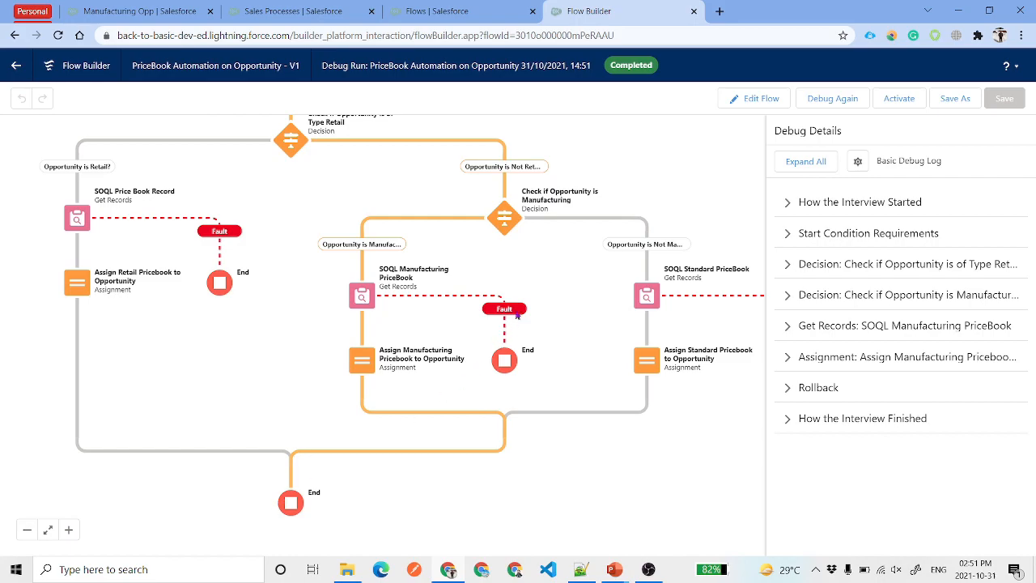
left_click_drag(410, 167, 408, 217)
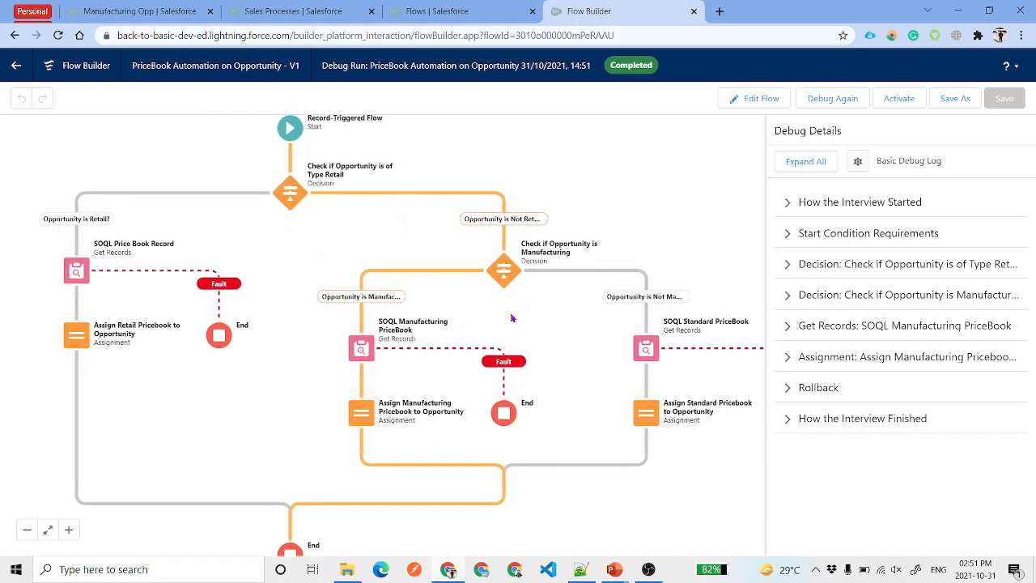
Step: Expand all debug details and review the start conditions and the Retail decision outcome
left_click(811, 167)
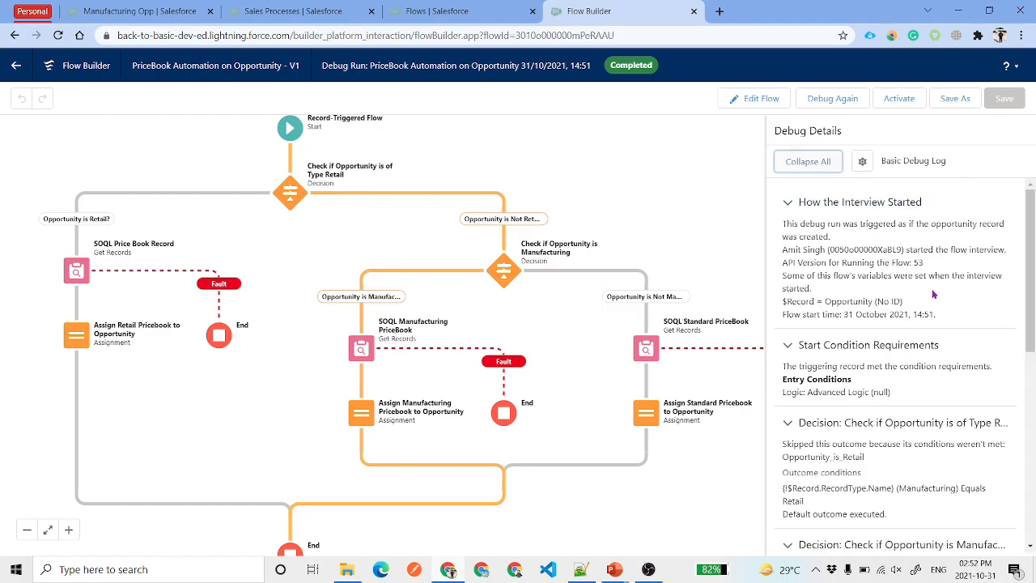
scroll(915, 276, "down", 2)
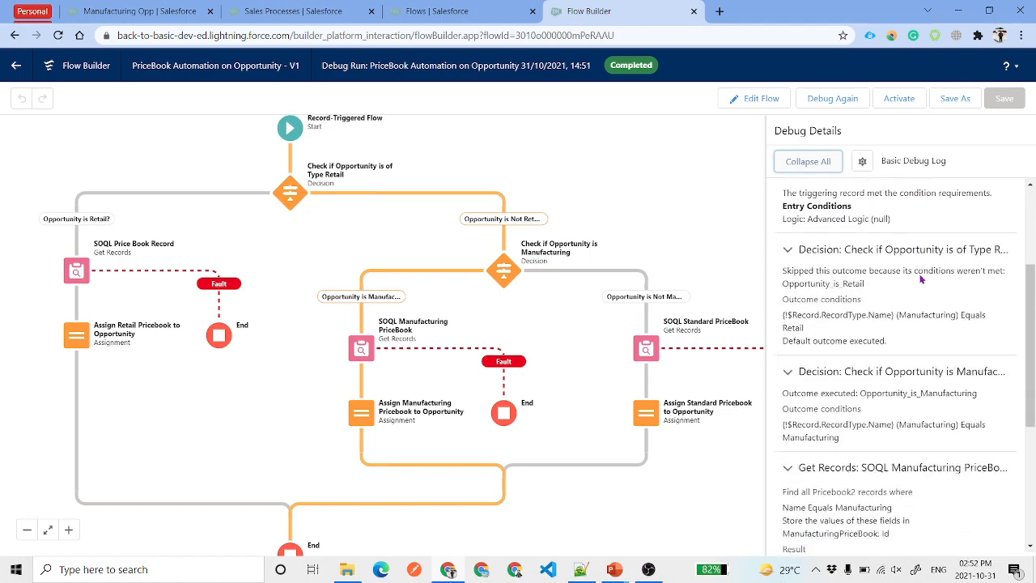
left_click_drag(923, 255, 805, 300)
scroll(805, 231, "down", 1)
left_click(786, 241)
left_click(980, 318)
double_click(867, 310)
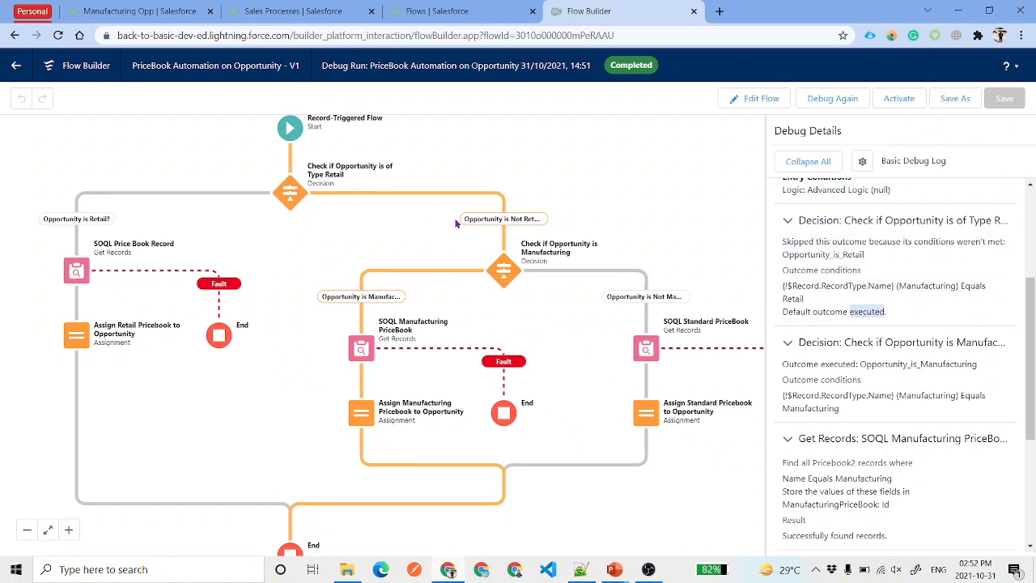
Step: Review the debug details of the Manufacturing decision, the Manufacturing price book lookup and the price book assignment
scroll(858, 291, "down", 1)
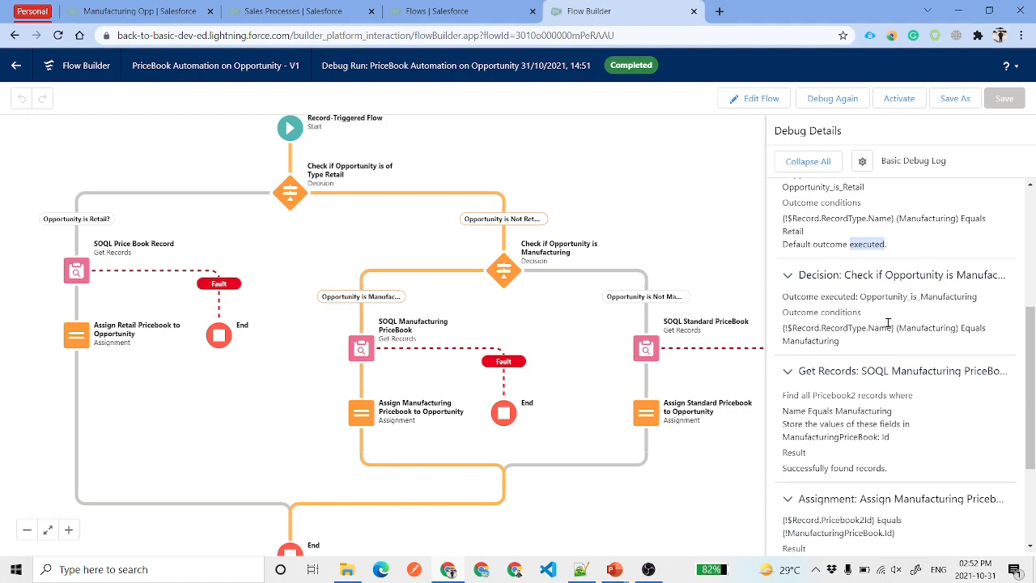
double_click(839, 312)
left_click_drag(839, 341, 781, 331)
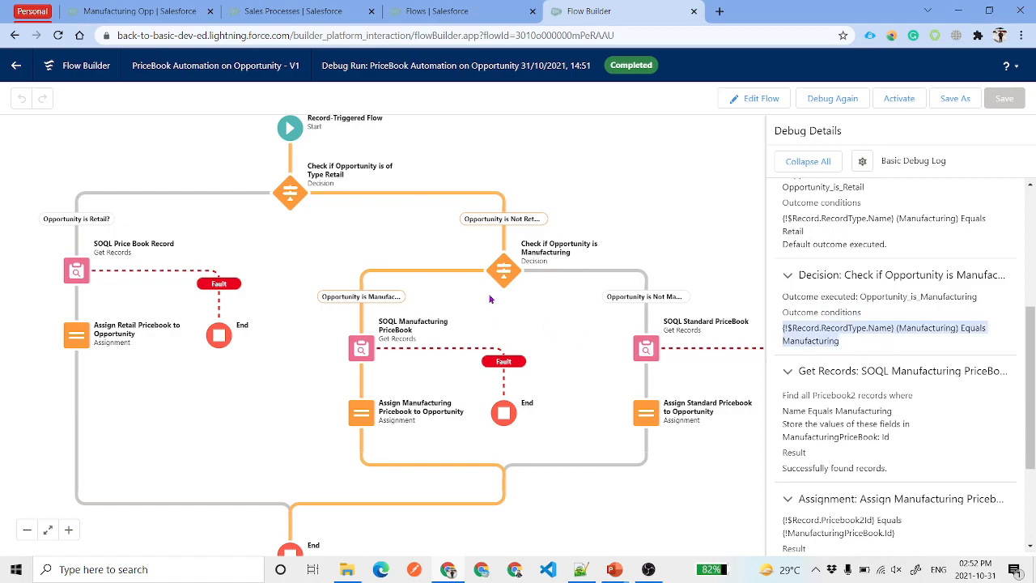
scroll(938, 400, "down", 2)
left_click_drag(890, 340, 782, 340)
scroll(933, 341, "down", 1)
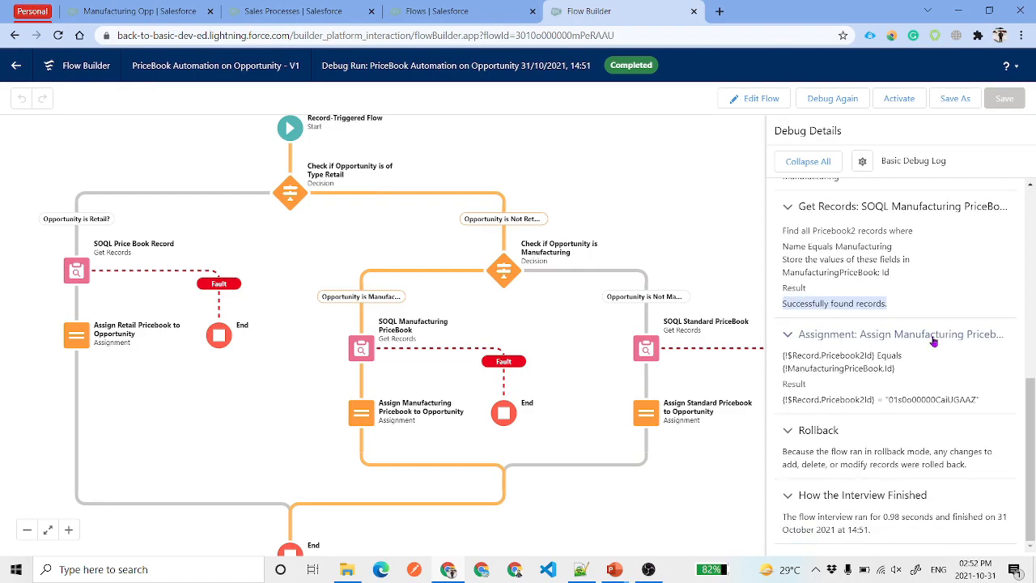
double_click(915, 399)
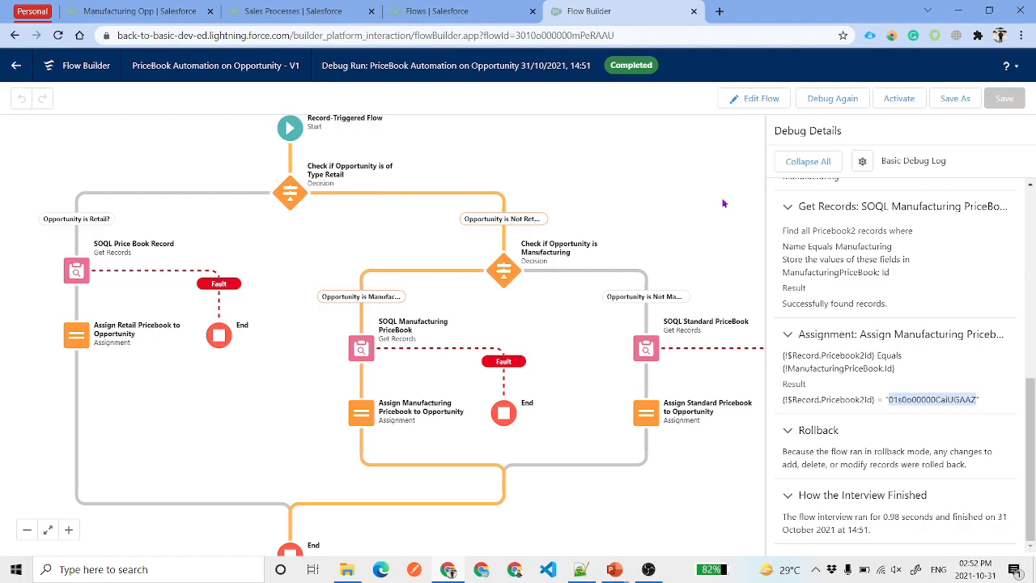
Step: Return from the debug run to editing the flow and activate version 1
left_click(756, 98)
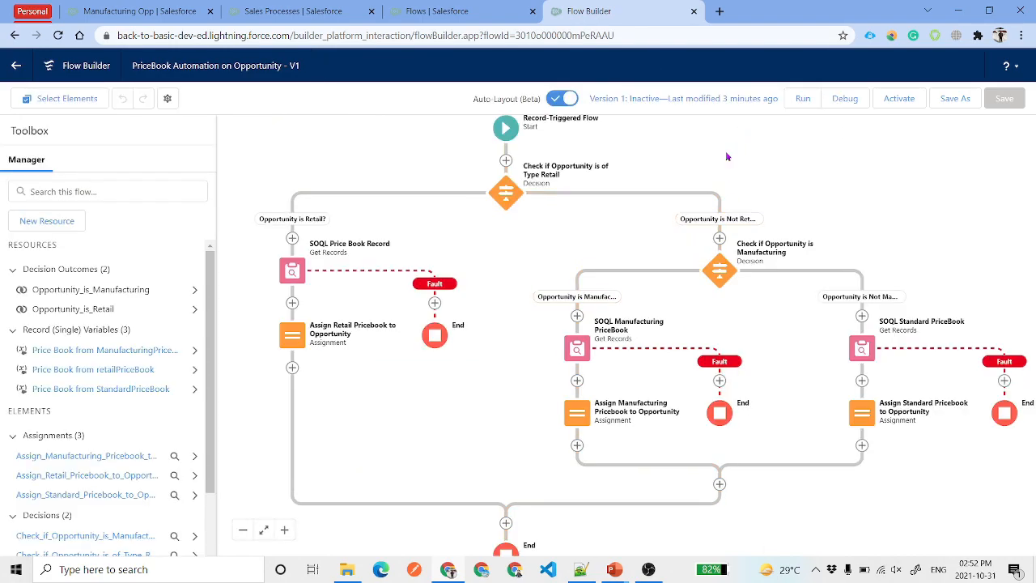
left_click(897, 99)
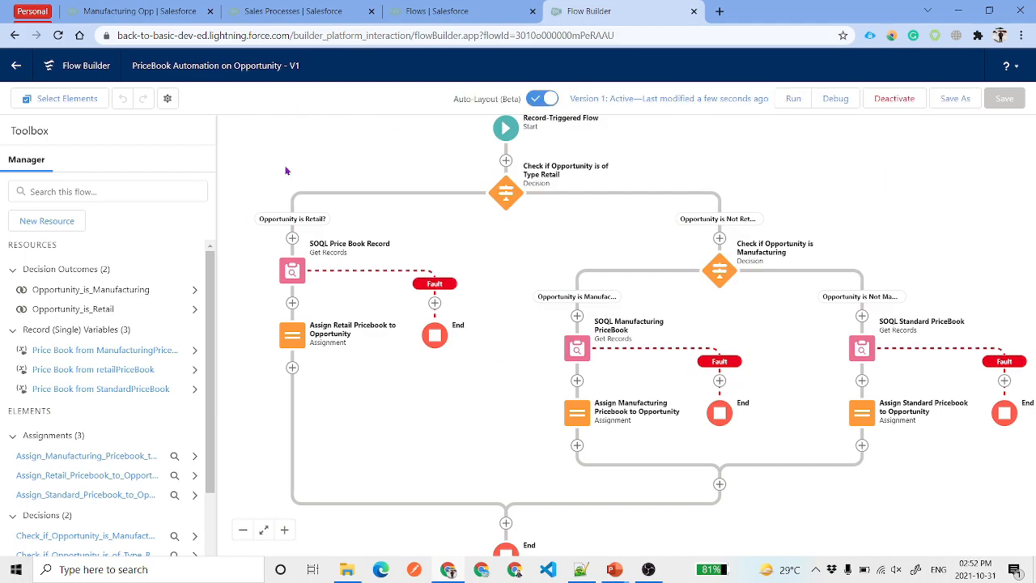
Step: Start a new opportunity in the Sales app with the Retail record type
left_click(122, 11)
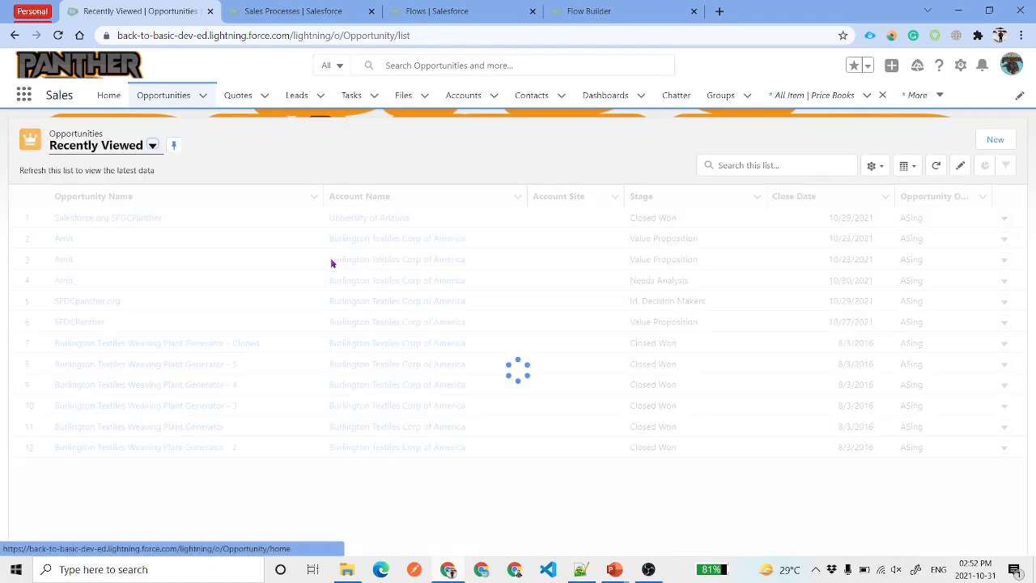
left_click(995, 139)
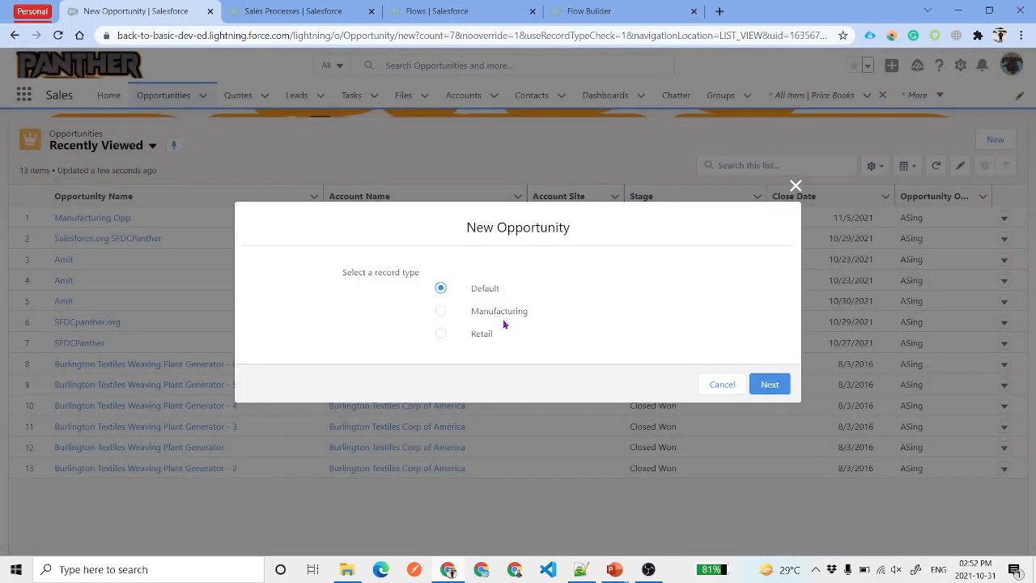
left_click(486, 334)
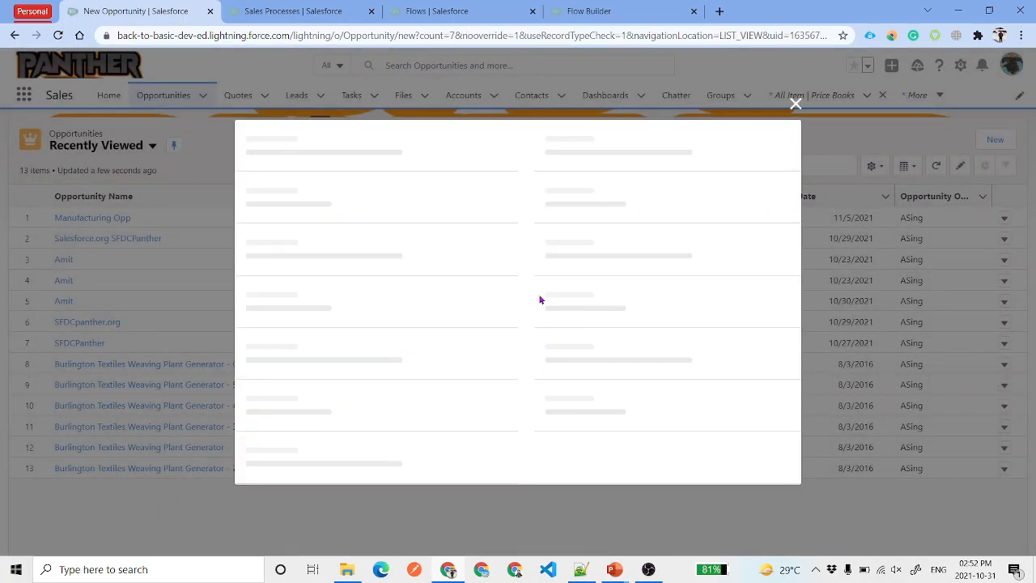
Step: Name it "Retail Opportunity", set account Burlington Textiles Corp of America, type Existing Customer - Replacement and lead source Phone Inquiry, complete the required fields and save
left_click_drag(375, 225, 245, 237)
left_click(594, 341)
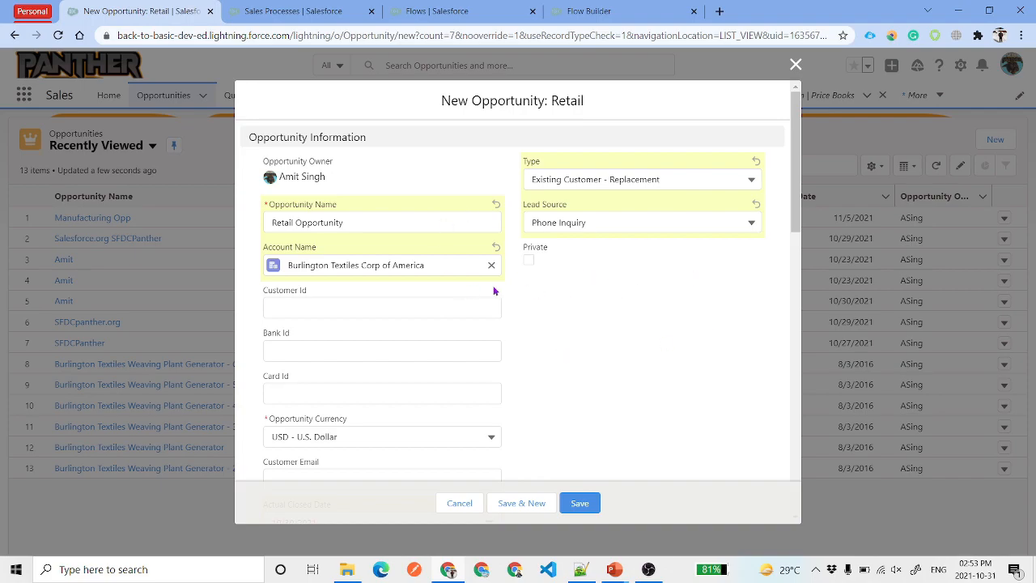
scroll(639, 296, "down", 4)
scroll(639, 296, "down", 7)
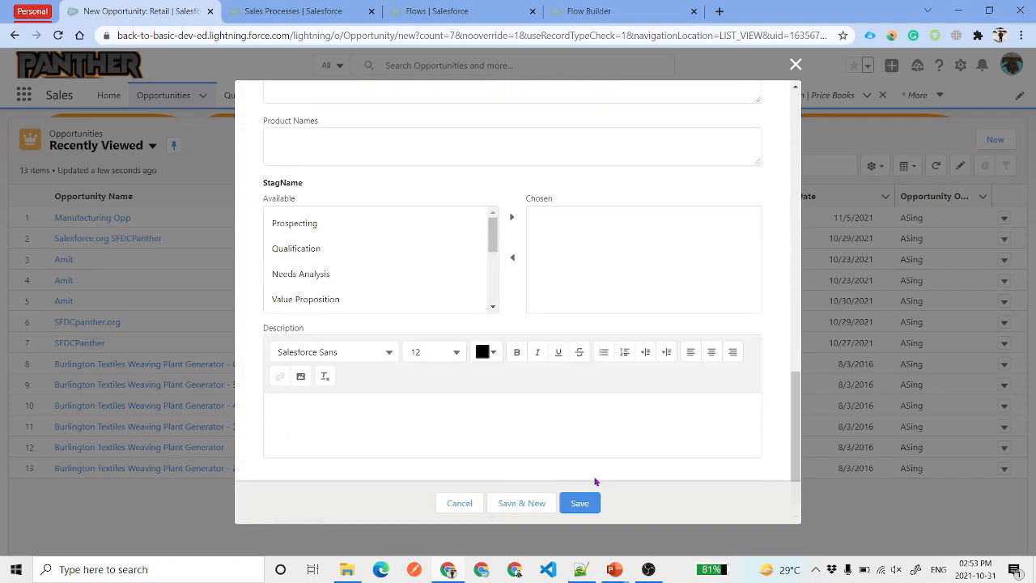
left_click(579, 503)
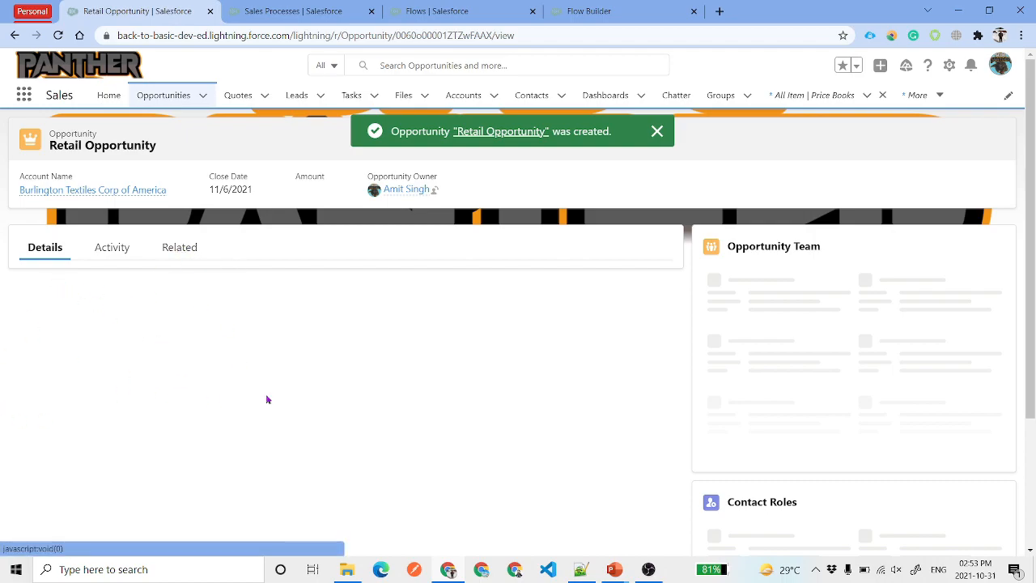
Step: Check which price book and products Retail Opportunity offers when adding products, and cancel without adding any
left_click(172, 250)
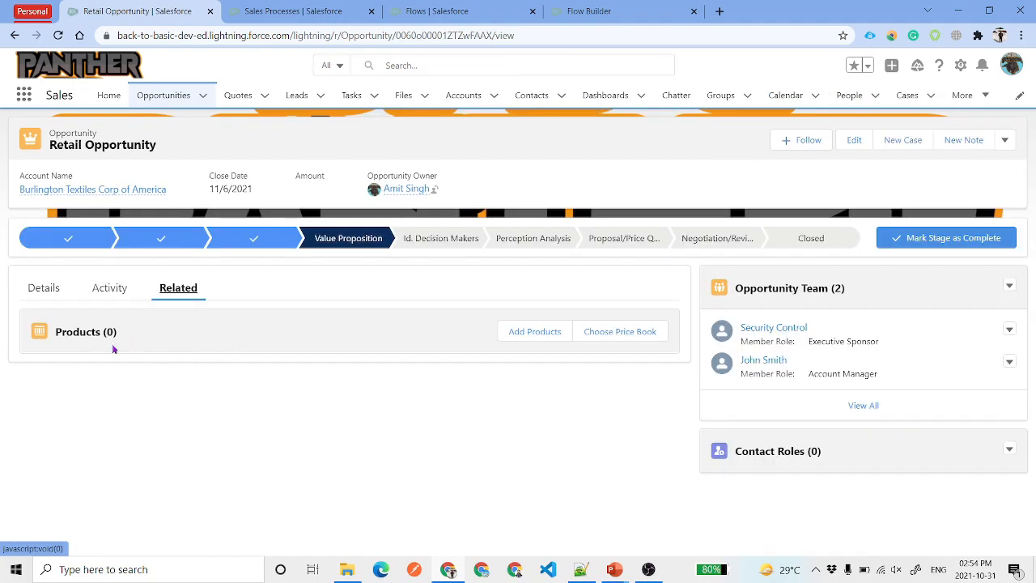
left_click(515, 334)
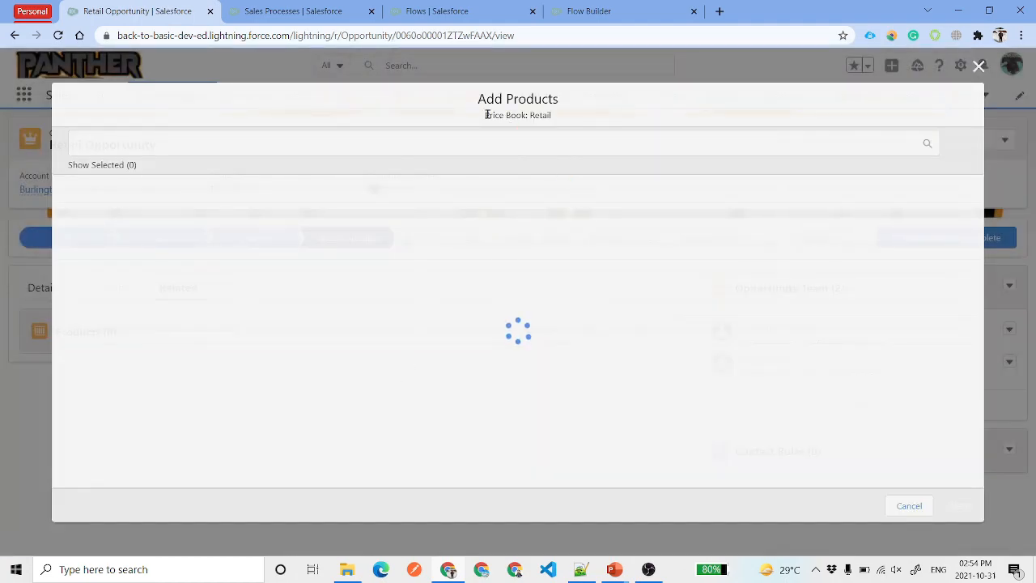
double_click(540, 115)
left_click(584, 115)
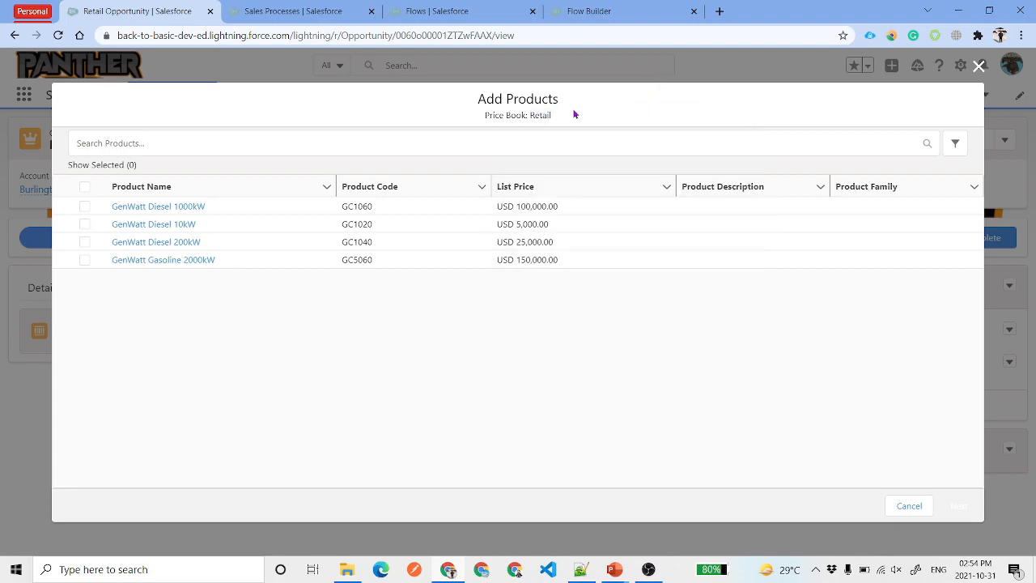
double_click(543, 115)
left_click(666, 131)
double_click(540, 115)
left_click(909, 505)
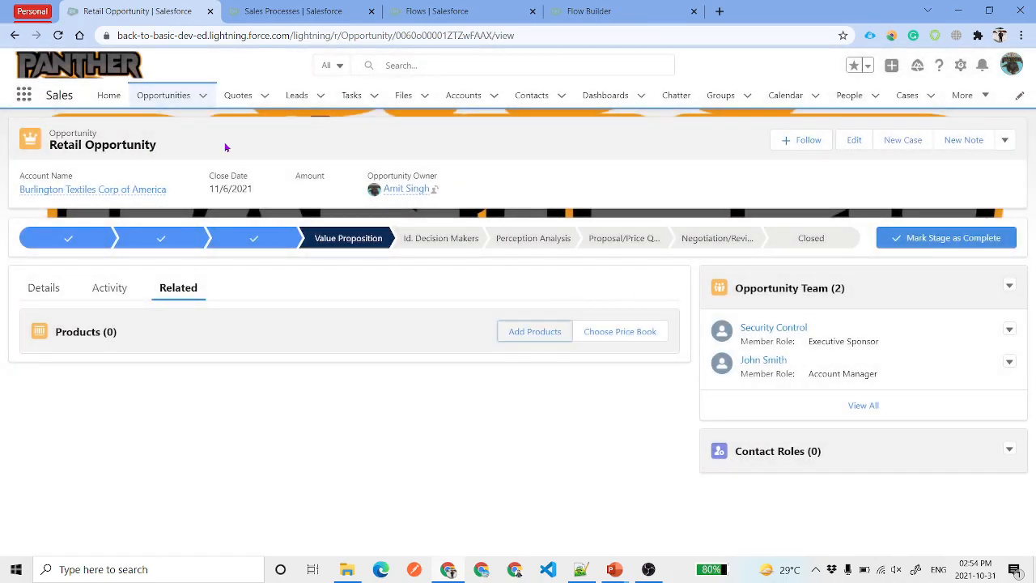
Step: Create "Manufacturing Opportunity" with the Manufacturing record type, account Burlington Textiles Corp of America, amount 5,654,656, close date 10/28/2021, type Existing Customer - Replacement and stage Value Proposition
left_click(161, 96)
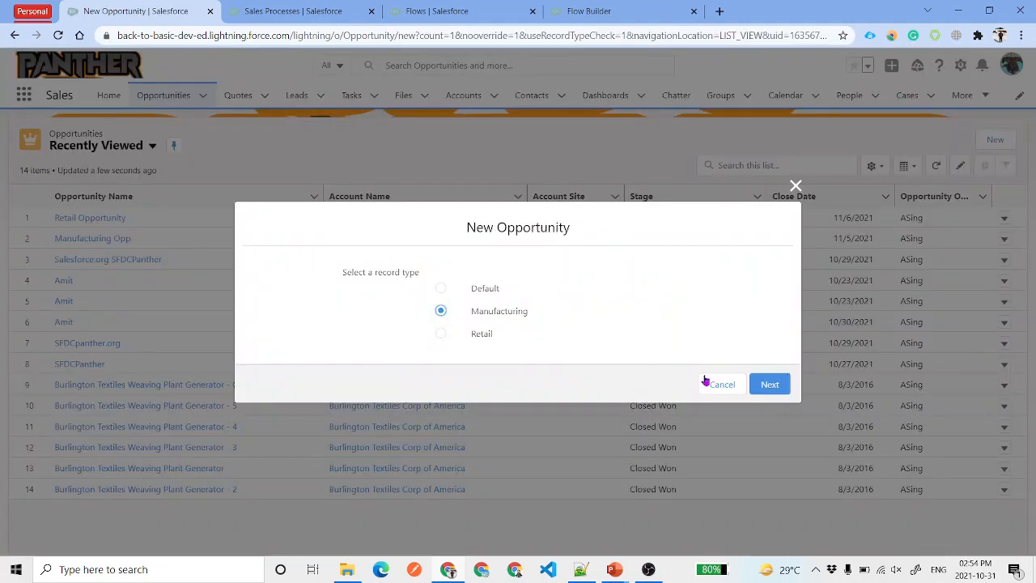
left_click(770, 384)
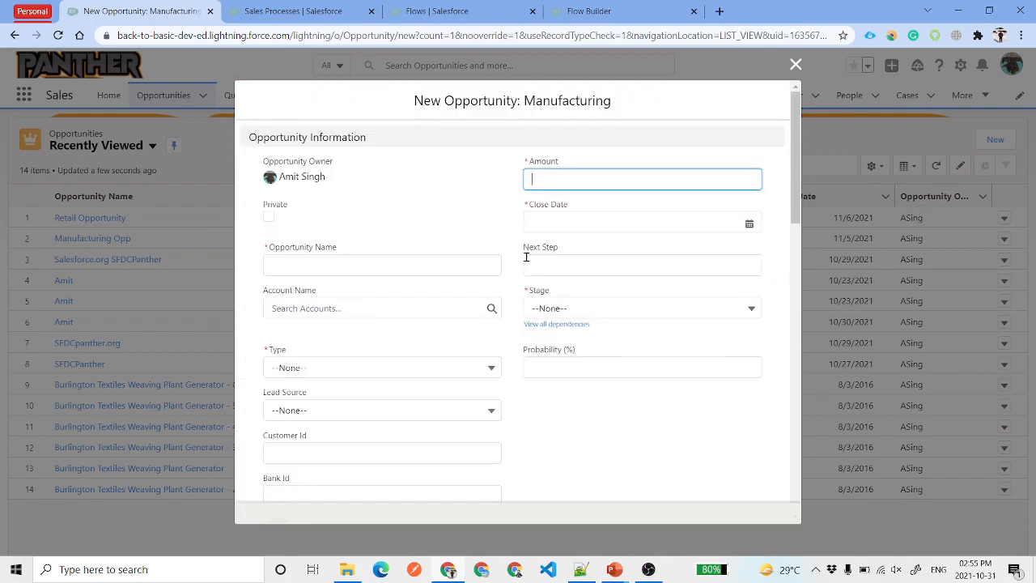
double_click(576, 102)
key("ctrl+c")
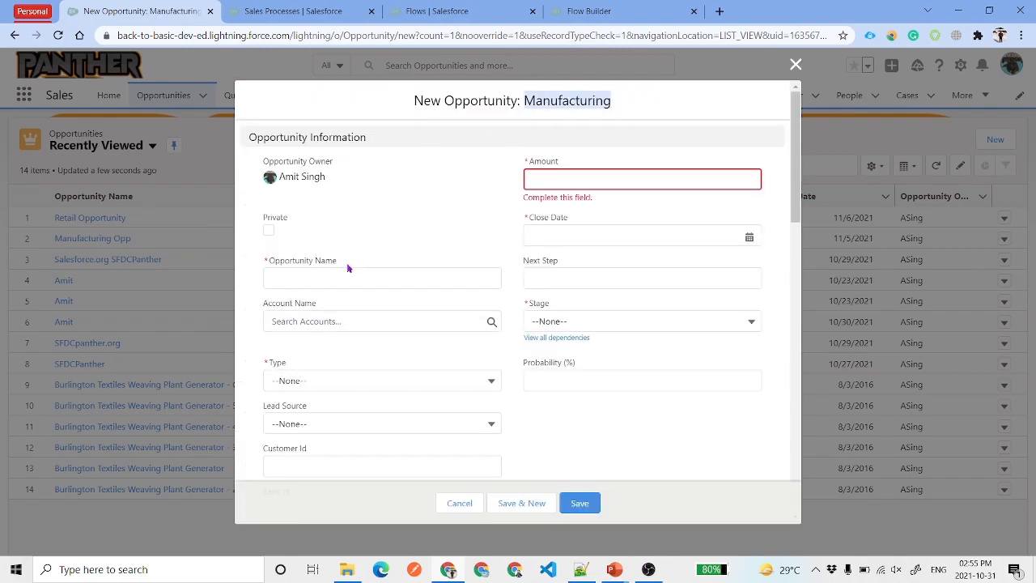
left_click(336, 275)
key("ctrl+v")
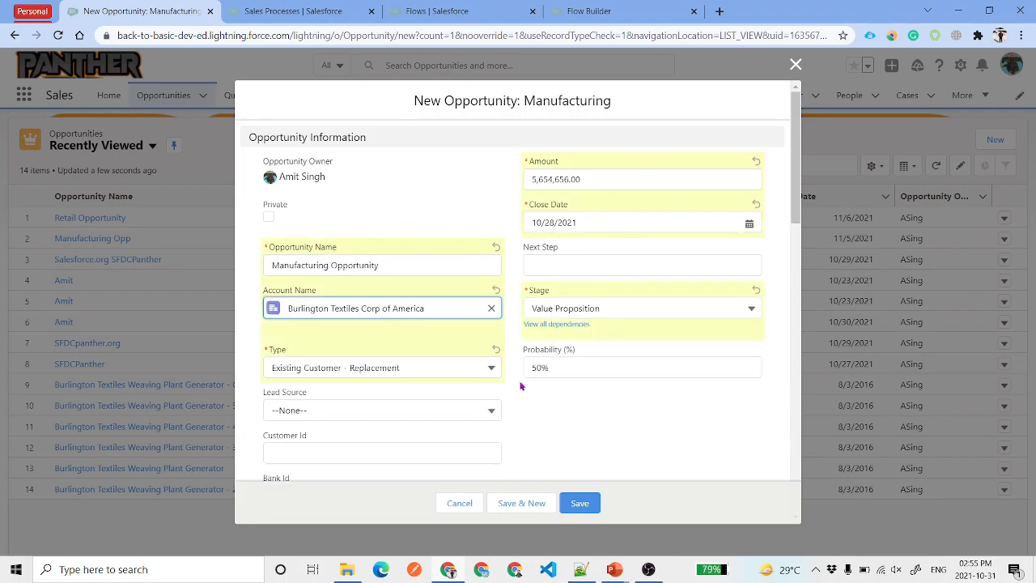
left_click(580, 503)
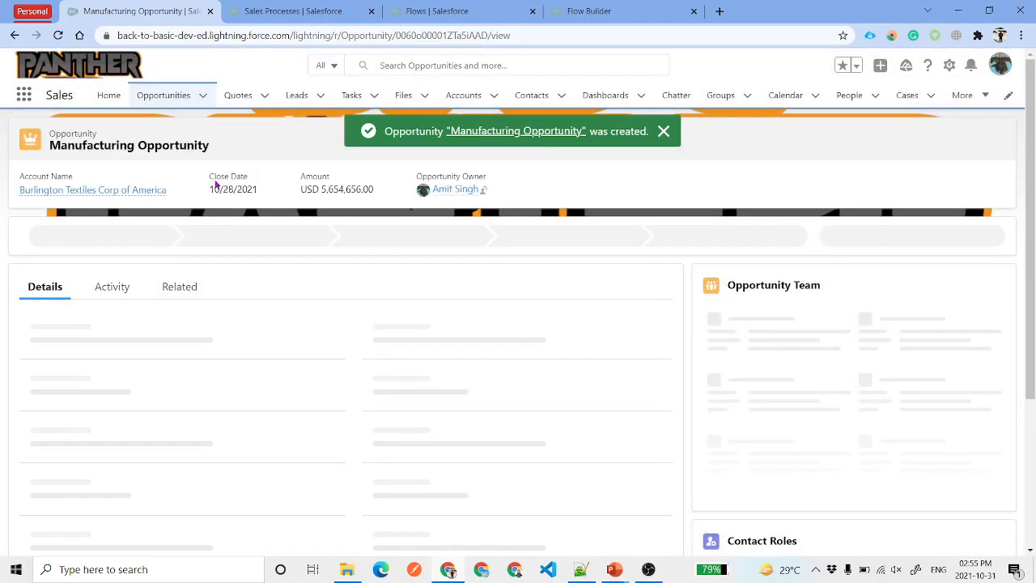
Step: Check which price book Manufacturing Opportunity uses when adding products, cancel without adding any, and return to the flow
left_click(178, 288)
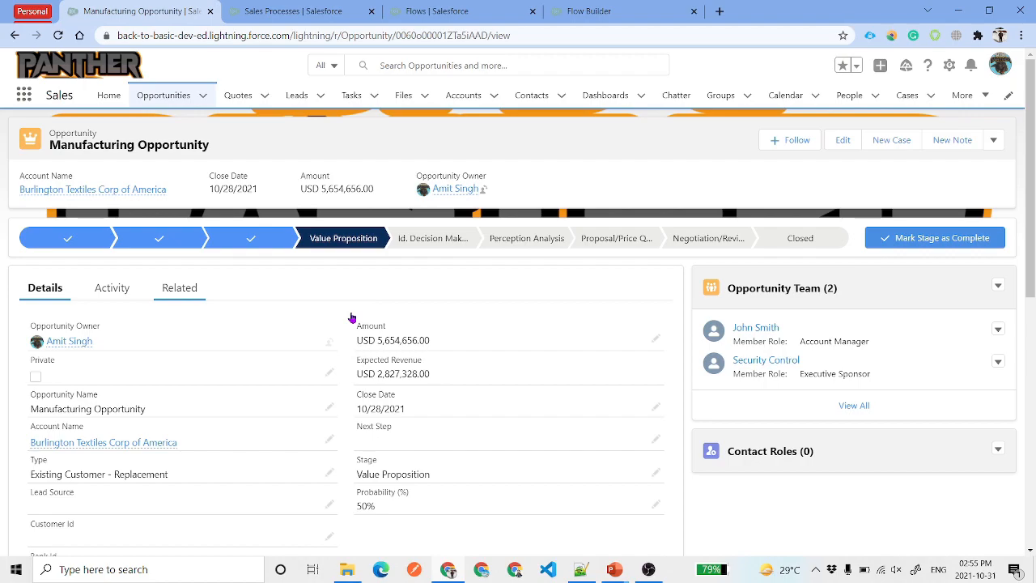
left_click(526, 335)
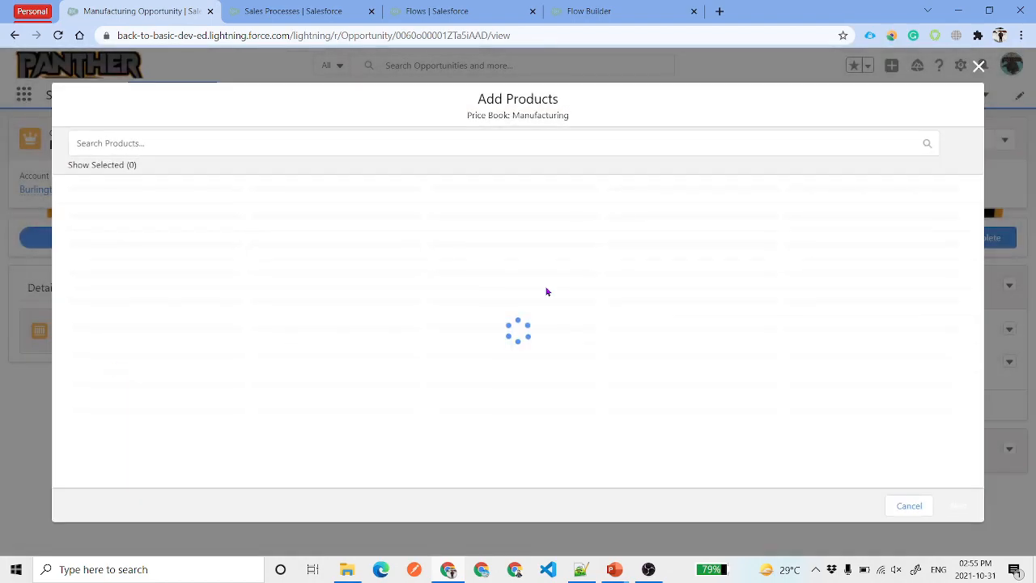
left_click_drag(515, 114, 591, 115)
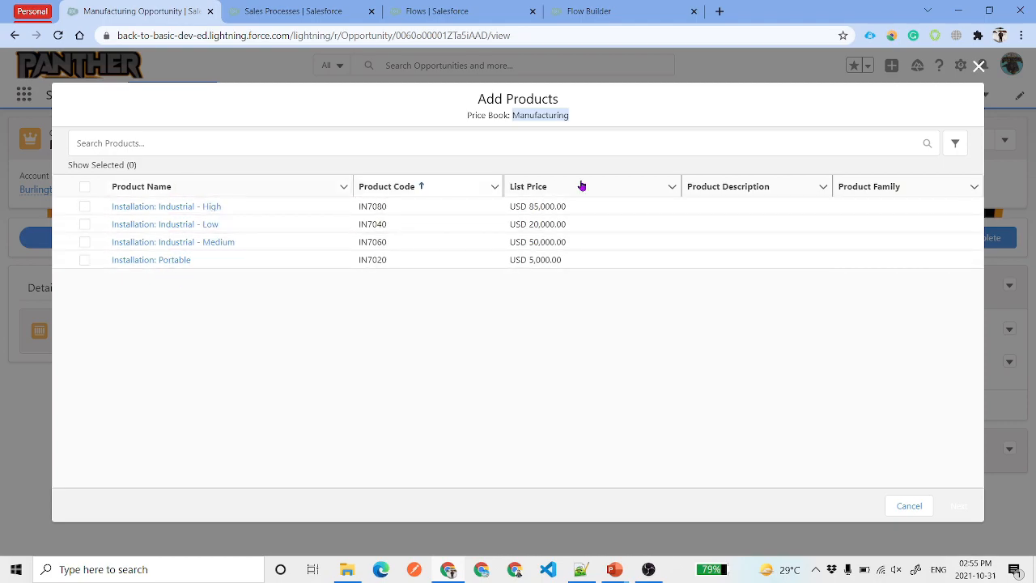
left_click(901, 509)
key("ctrl+shift+Tab")
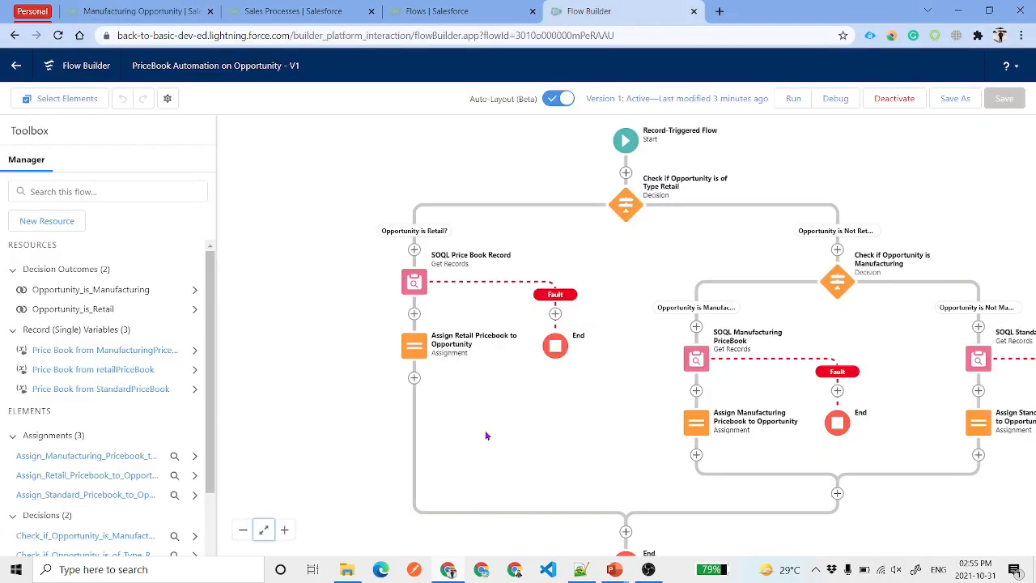